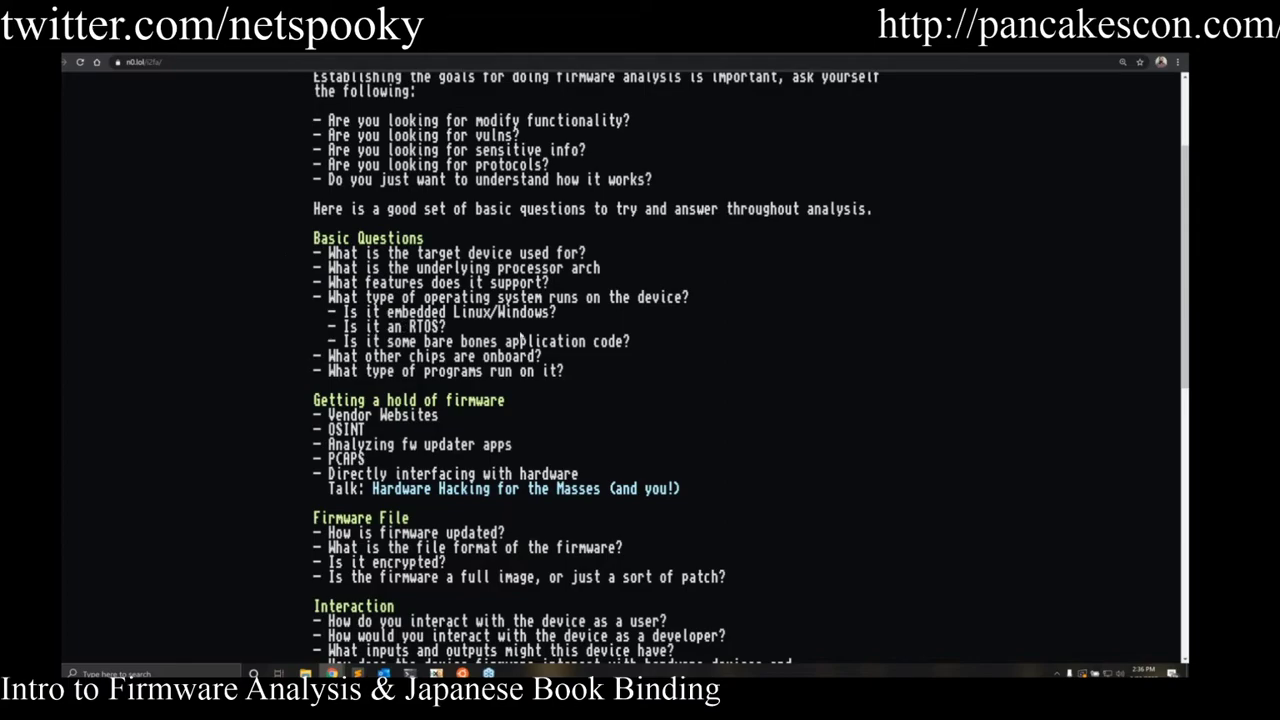
Highlight the 'What other chips are onboard?' and 'What type of programs run on it?' questions, then scroll to Techniques.
{"action": "left_click_drag", "start_coordinate": [547, 358], "coordinate": [322, 358]}
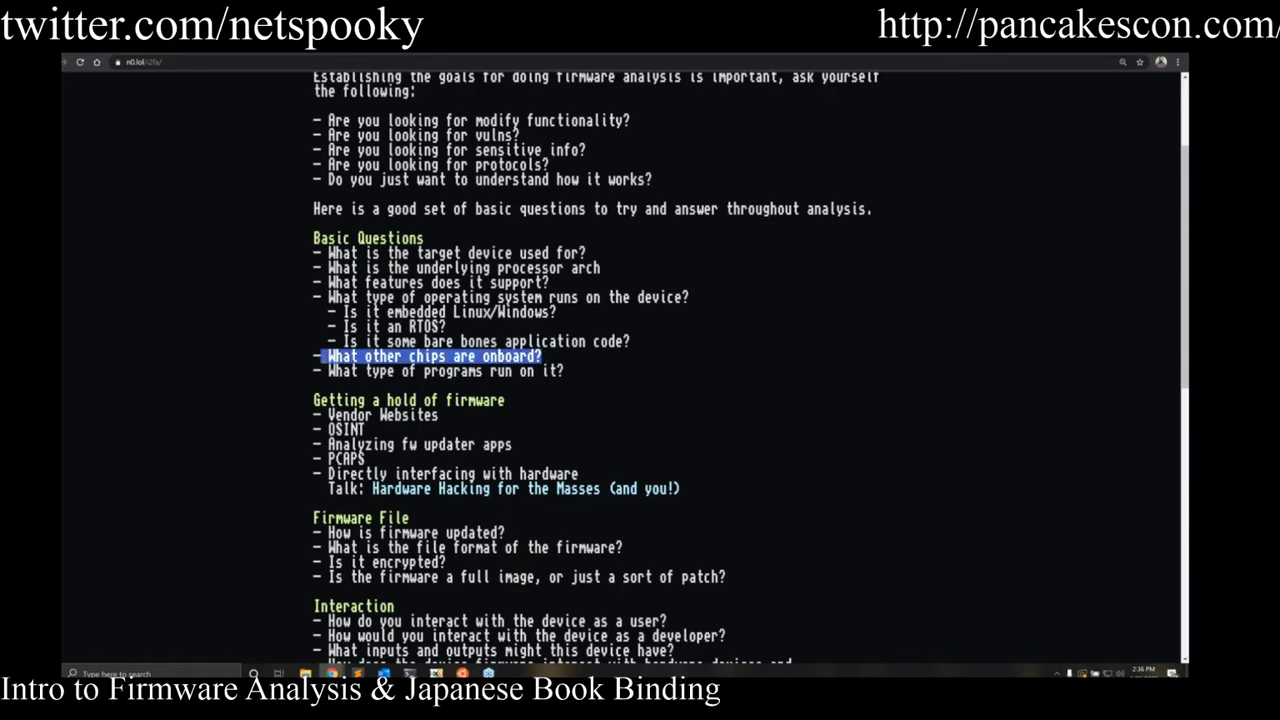
{"action": "left_click", "coordinate": [296, 352]}
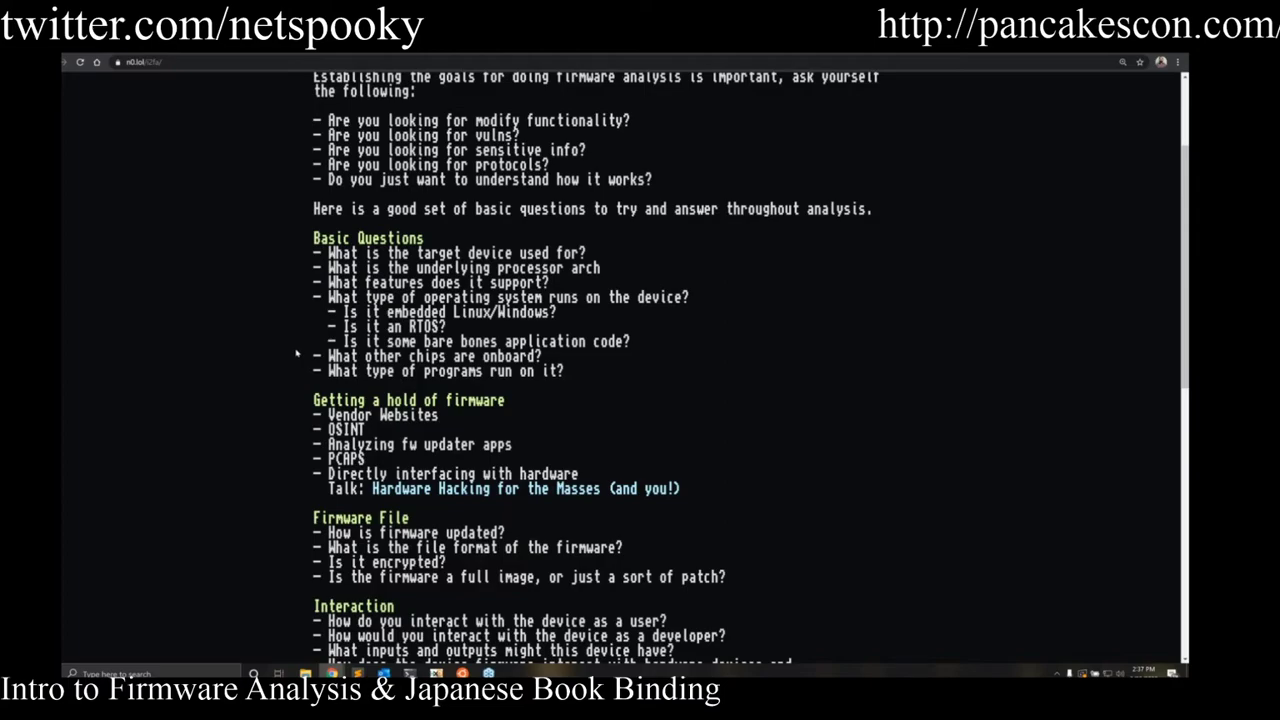
{"action": "left_click_drag", "start_coordinate": [327, 370], "coordinate": [601, 386]}
{"action": "left_click", "coordinate": [602, 386]}
{"action": "scroll", "coordinate": [288, 363], "scroll_direction": "down", "scroll_amount": 4}
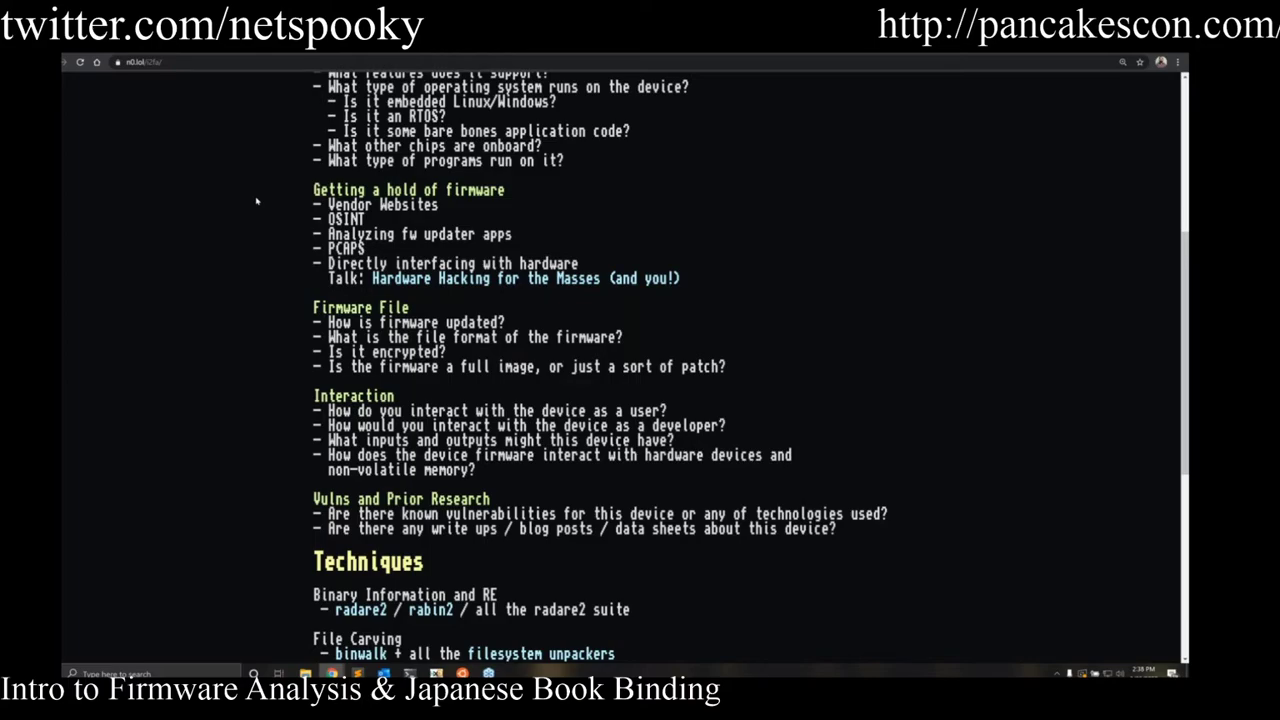
Scroll the notes down to the Emulation tools list with QEMU, Docker, ARM-X and Firmadyne.
{"action": "scroll", "coordinate": [256, 201], "scroll_direction": "down", "scroll_amount": 1}
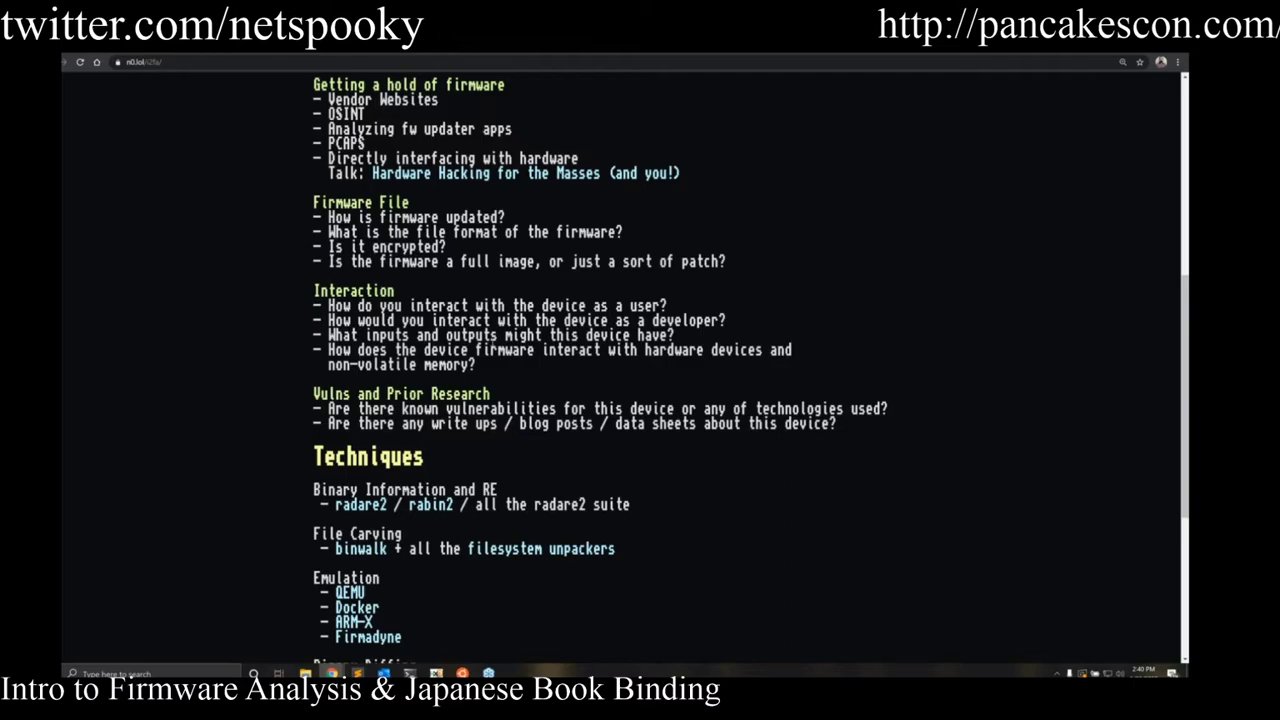
Scroll past Binary Diffing to the WNAP320 Firmware Version 2.0.3 entry and Further Resources.
{"action": "scroll", "coordinate": [302, 244], "scroll_direction": "down", "scroll_amount": 3}
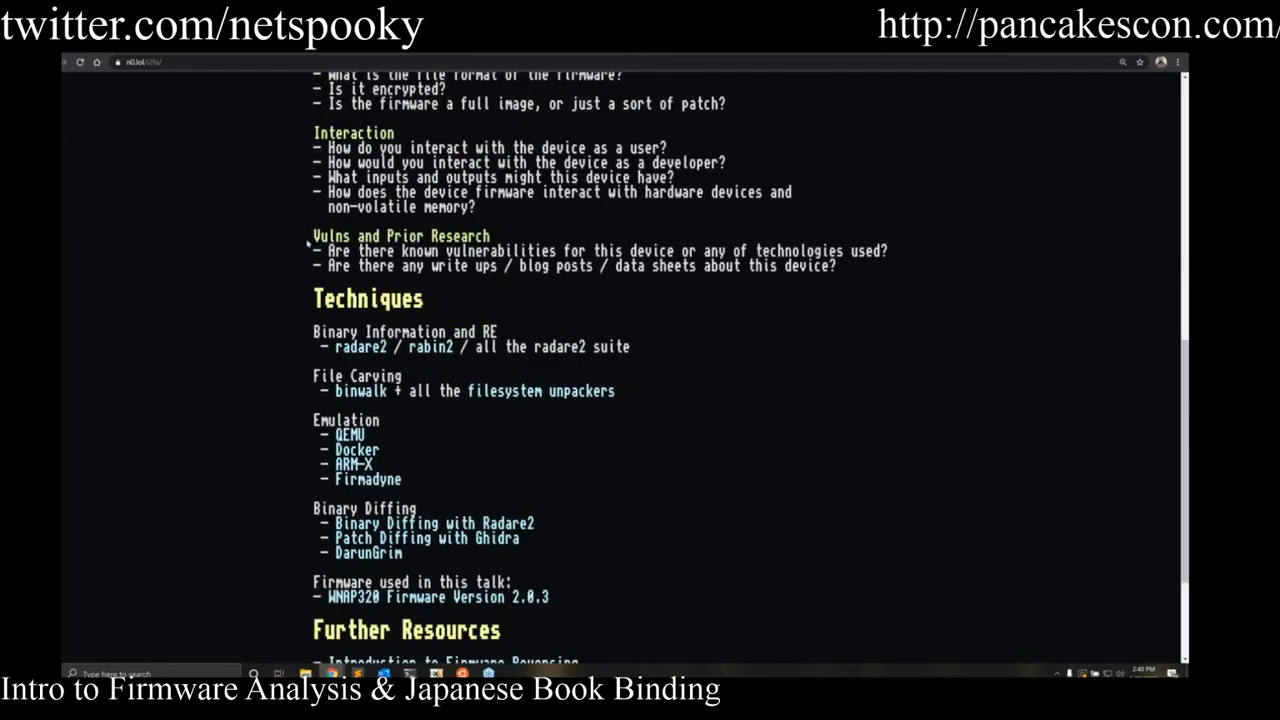
{"action": "scroll", "coordinate": [293, 326], "scroll_direction": "up", "scroll_amount": 2}
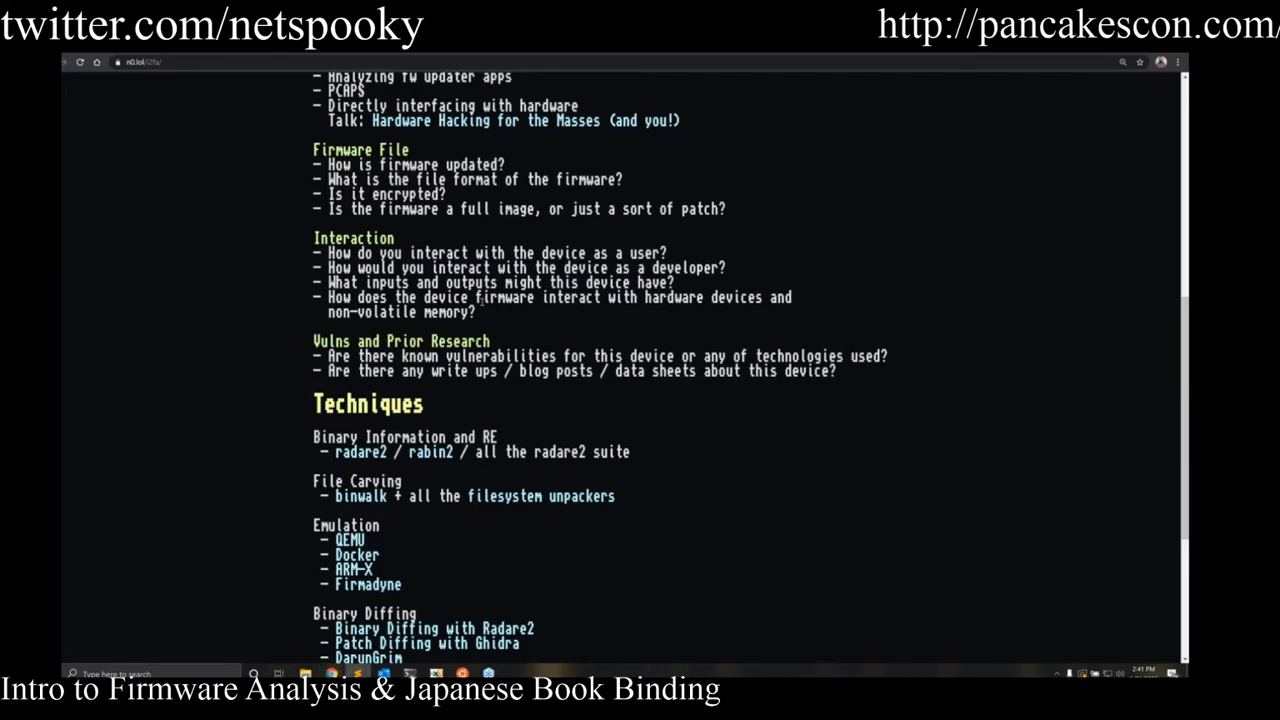
{"action": "scroll", "coordinate": [250, 290], "scroll_direction": "down", "scroll_amount": 3}
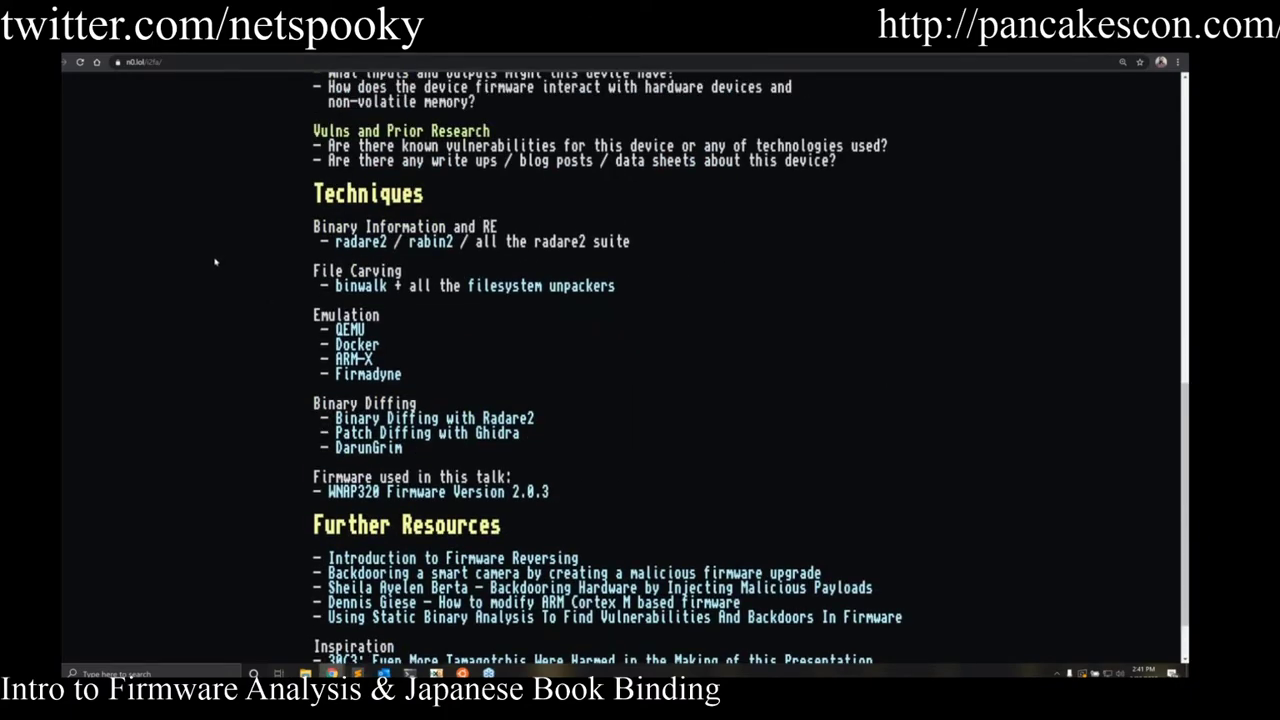
Scroll to the bottom of the notes so the 30C3 Tamagotchis Inspiration entry is fully visible.
{"action": "scroll", "coordinate": [215, 262], "scroll_direction": "down", "scroll_amount": 1}
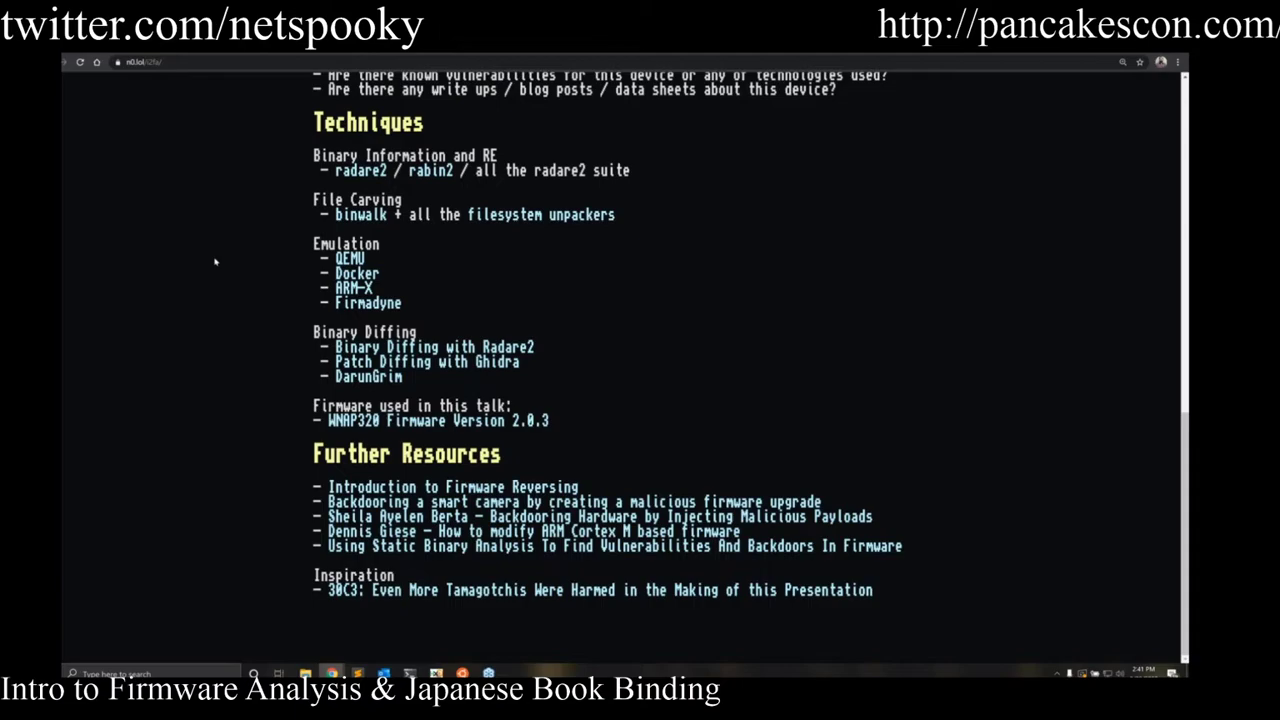
{"action": "scroll", "coordinate": [214, 263], "scroll_direction": "up", "scroll_amount": 1}
{"action": "scroll", "coordinate": [214, 263], "scroll_direction": "down", "scroll_amount": 1}
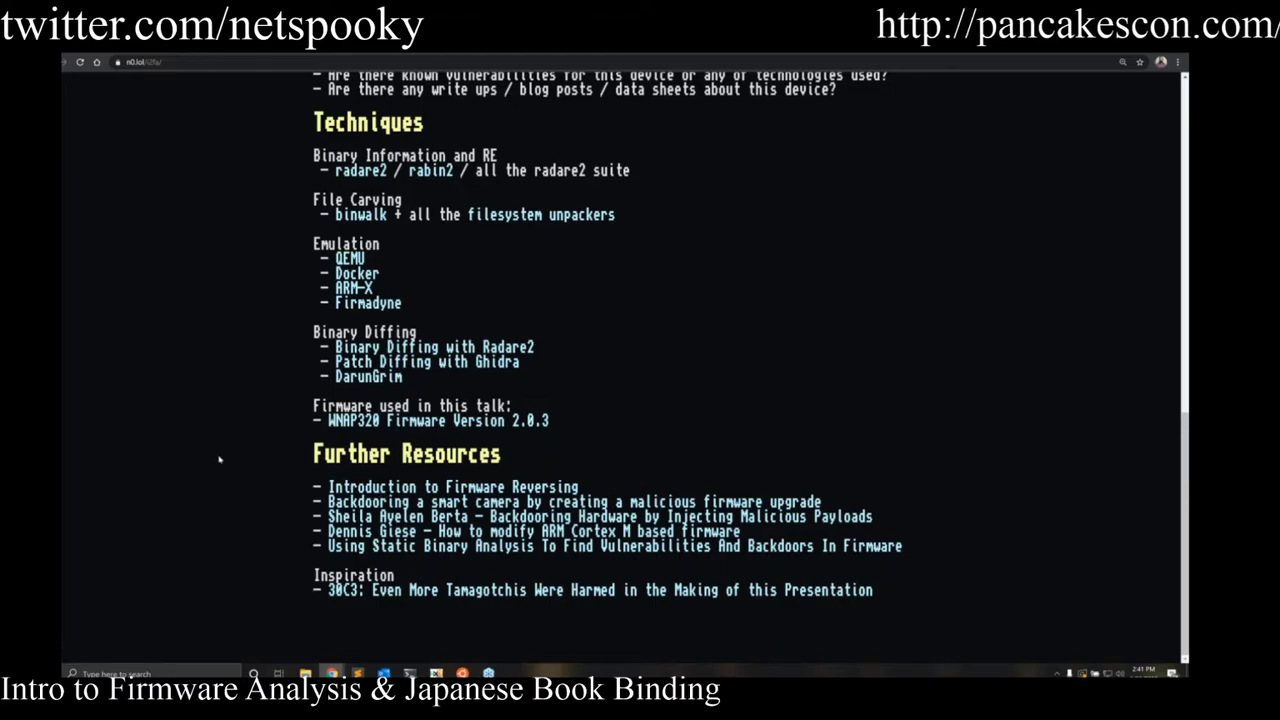
{"action": "scroll", "coordinate": [219, 459], "scroll_direction": "up", "scroll_amount": 1}
{"action": "scroll", "coordinate": [219, 459], "scroll_direction": "down", "scroll_amount": 1}
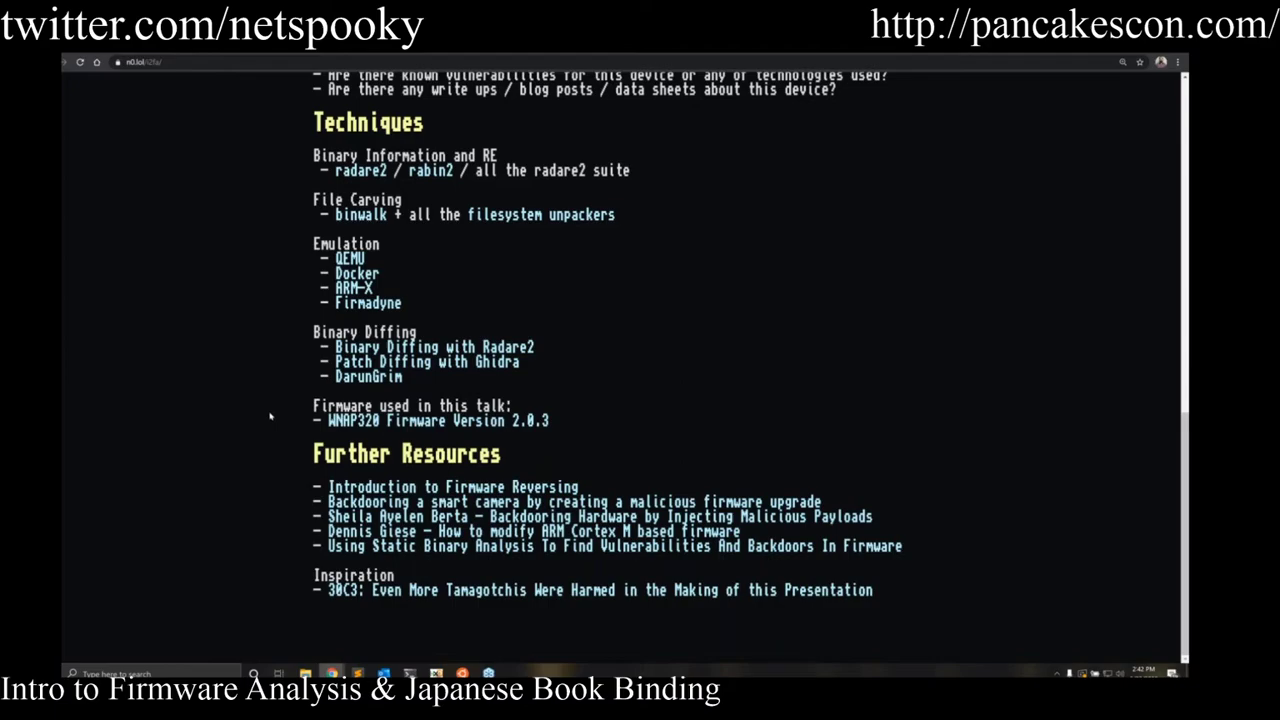
Highlight the 'WNAP320 Firmware Version 2.0.3' line, then switch to the fw_analysis terminal.
{"action": "left_click_drag", "start_coordinate": [574, 424], "coordinate": [328, 421]}
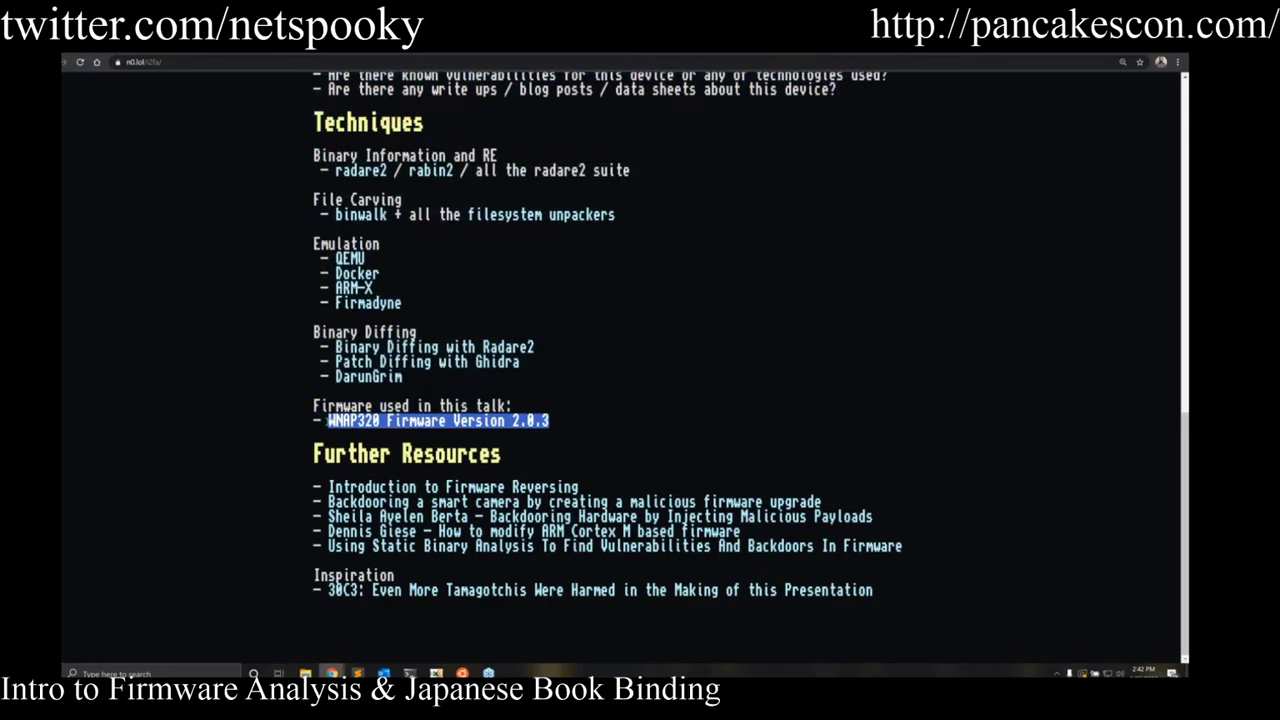
{"action": "left_click", "coordinate": [288, 416]}
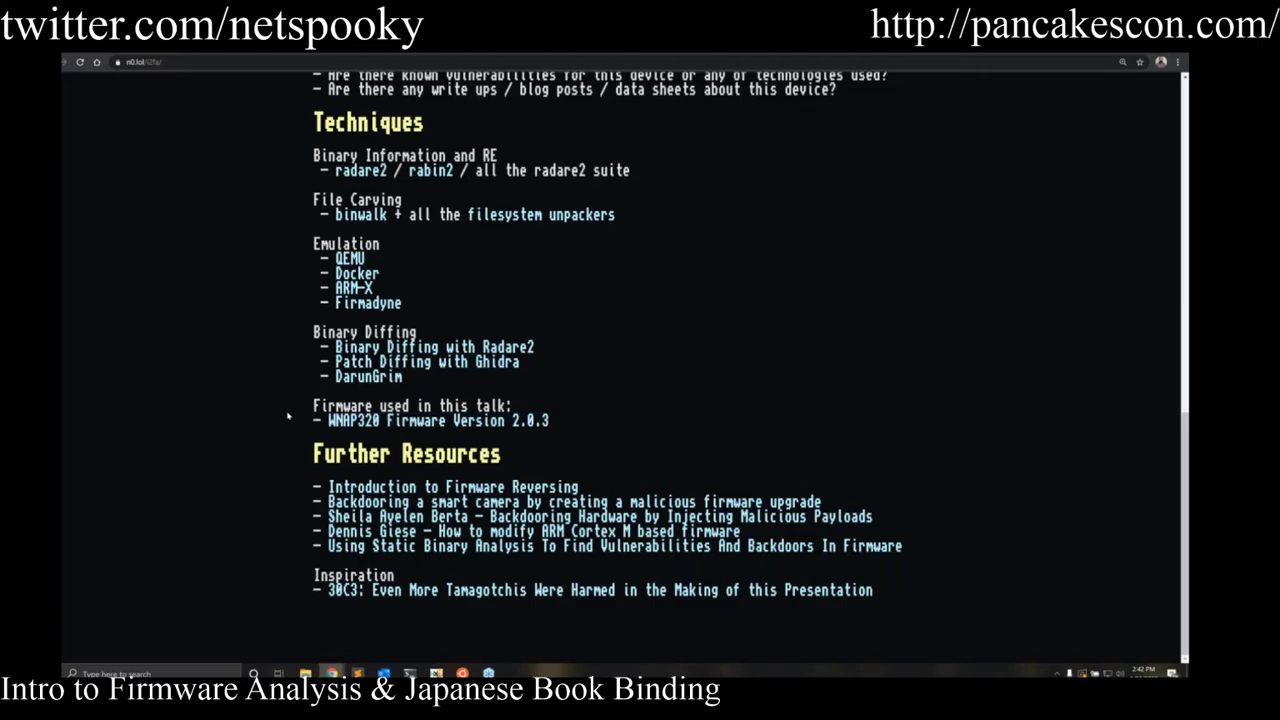
{"action": "scroll", "coordinate": [288, 416], "scroll_direction": "up", "scroll_amount": 2}
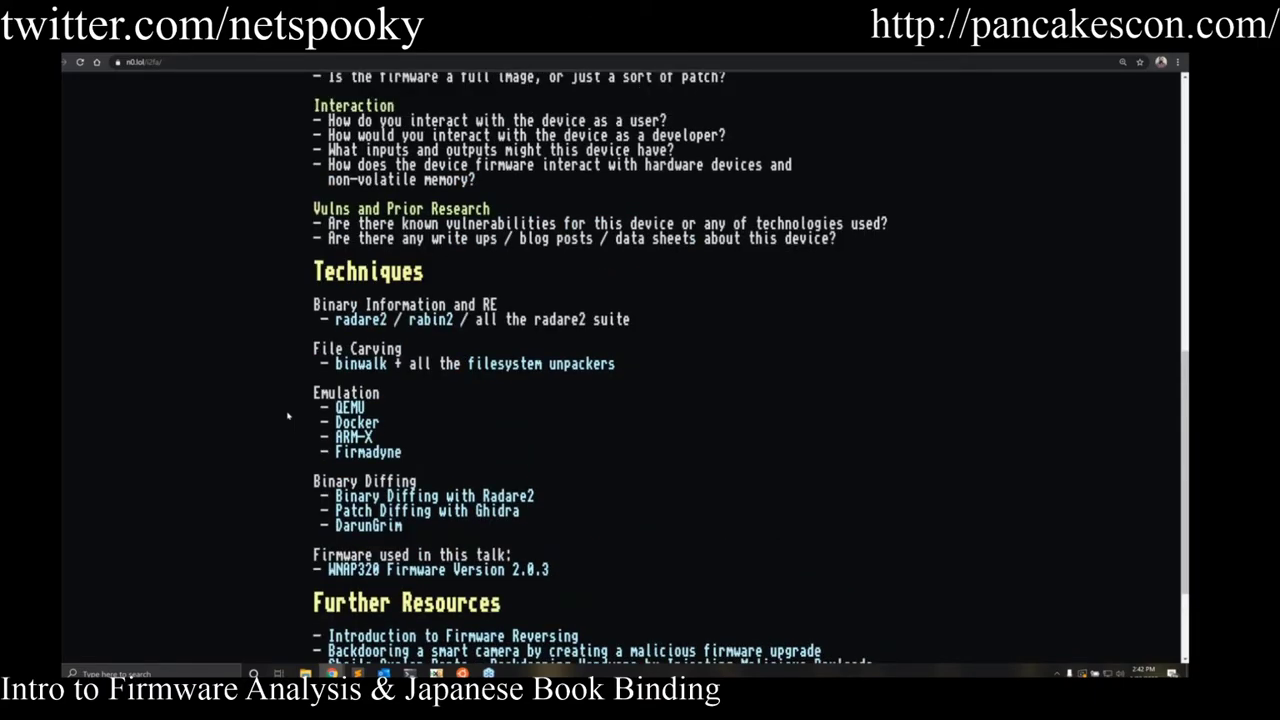
{"action": "scroll", "coordinate": [288, 416], "scroll_direction": "down", "scroll_amount": 1}
{"action": "scroll", "coordinate": [288, 416], "scroll_direction": "up", "scroll_amount": 3}
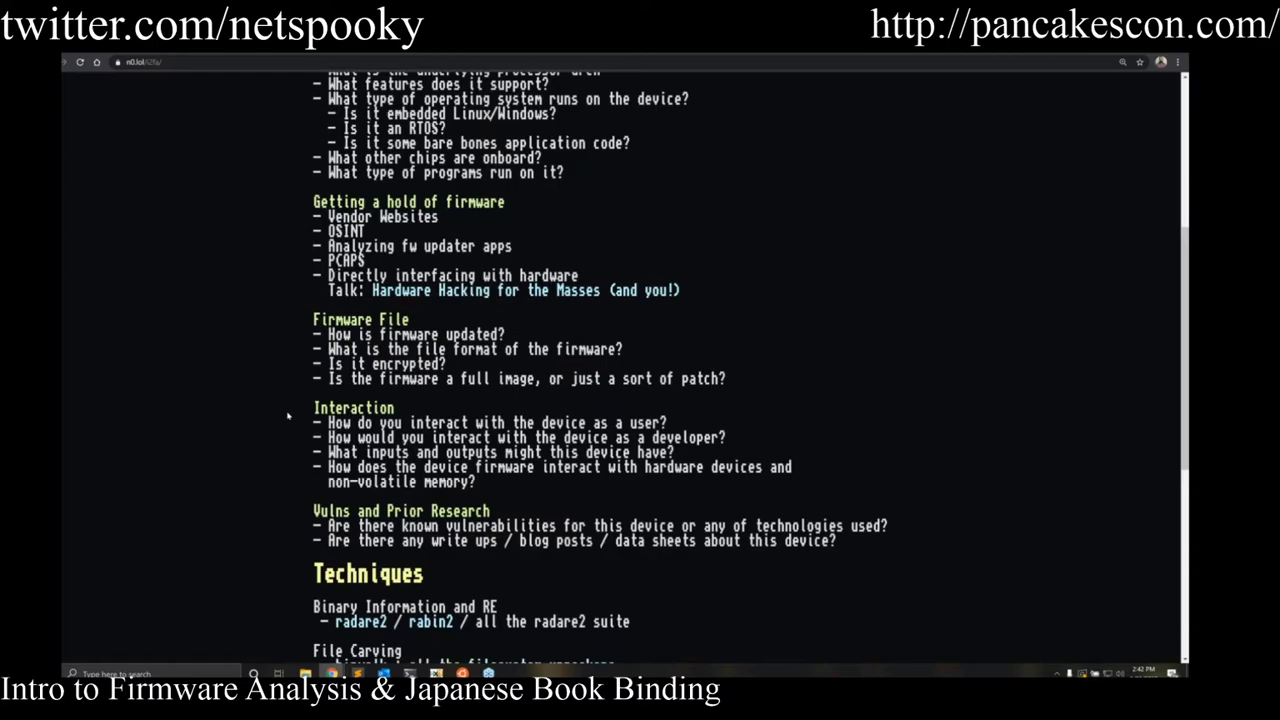
{"action": "scroll", "coordinate": [288, 416], "scroll_direction": "down", "scroll_amount": 4}
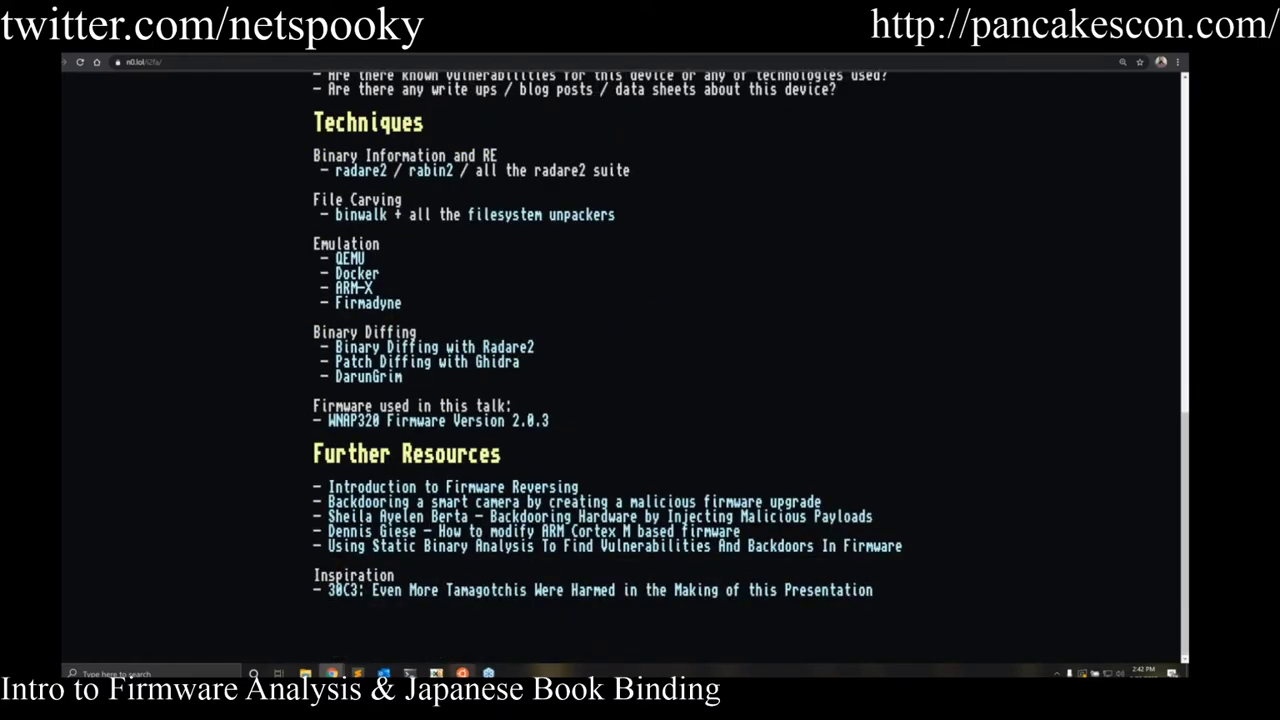
{"action": "key", "text": "alt+Tab"}
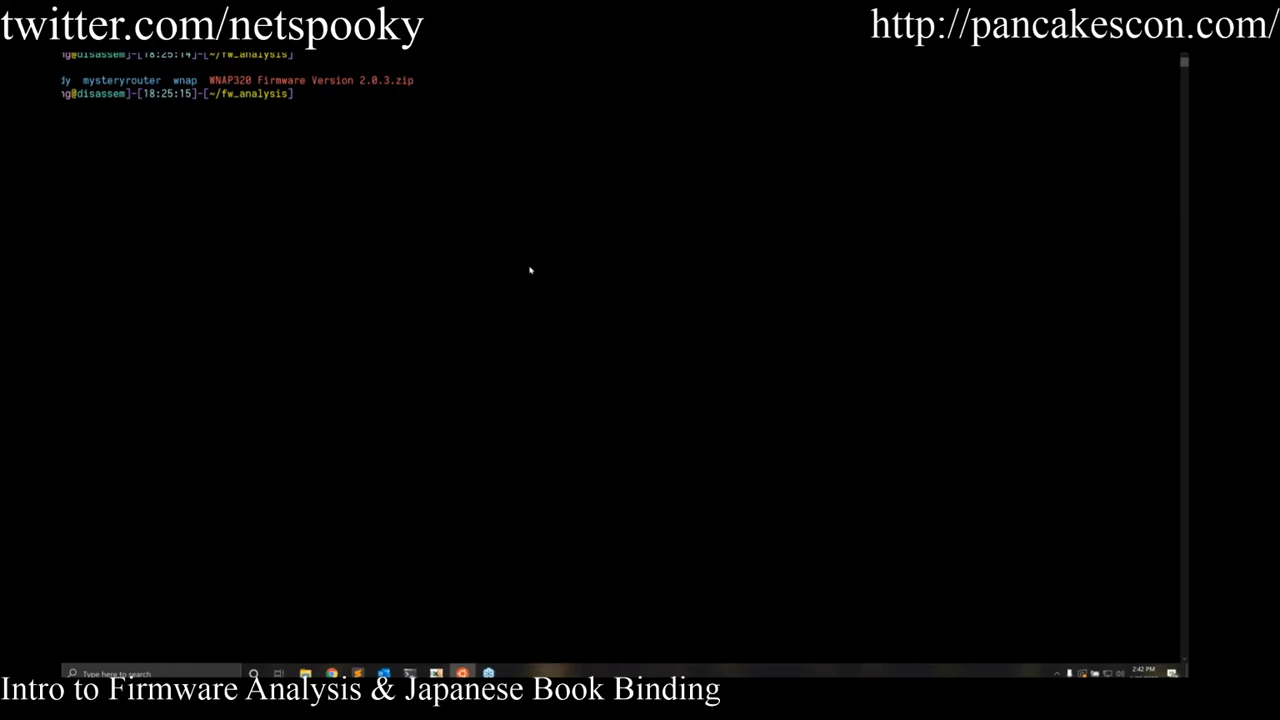
Move into the wnap folder and list its contents.
{"action": "type", "text": "cd wnap/"}
{"action": "key", "text": "Return"}
{"action": "type", "text": "lsa"}
{"action": "key", "text": "Return"}
{"action": "type", "text": "ls"}
{"action": "key", "text": "Return"}
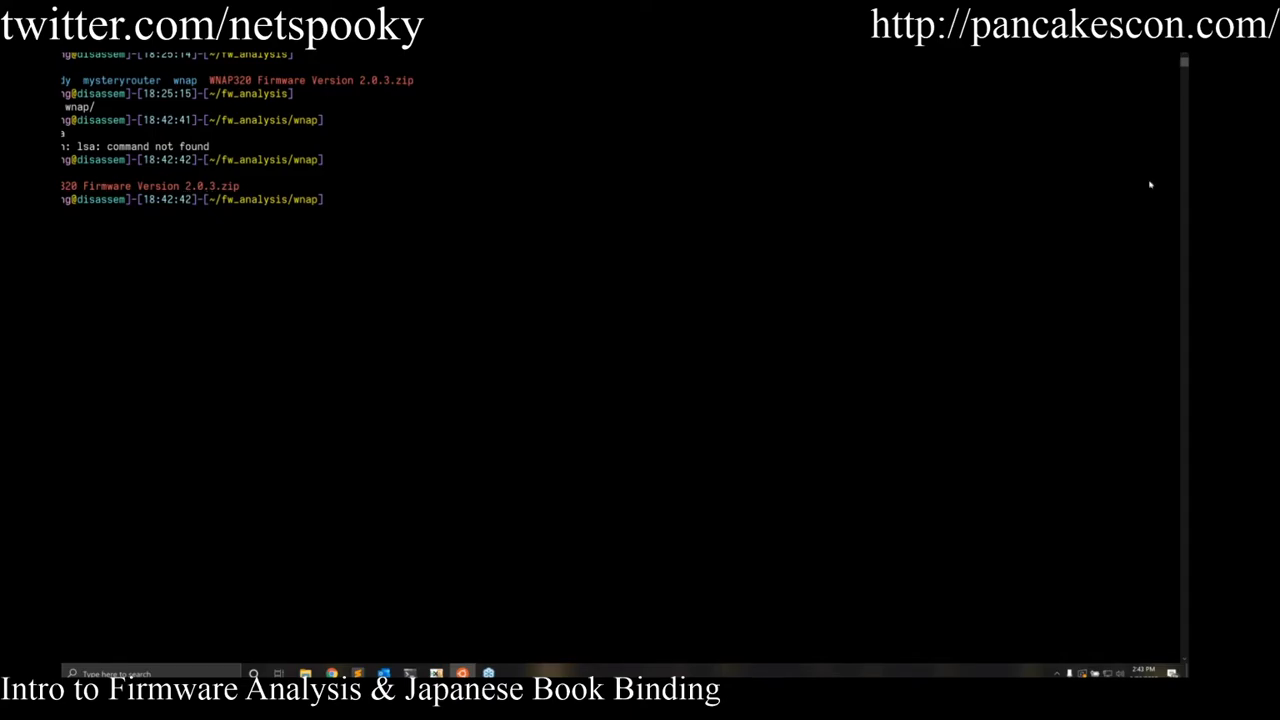
Extract WNAP320 Firmware Version 2.0.3.zip with 7z x and list the results in detail.
{"action": "type", "text": "7z x W"}
{"action": "key", "text": "Tab"}
{"action": "key", "text": "Return"}
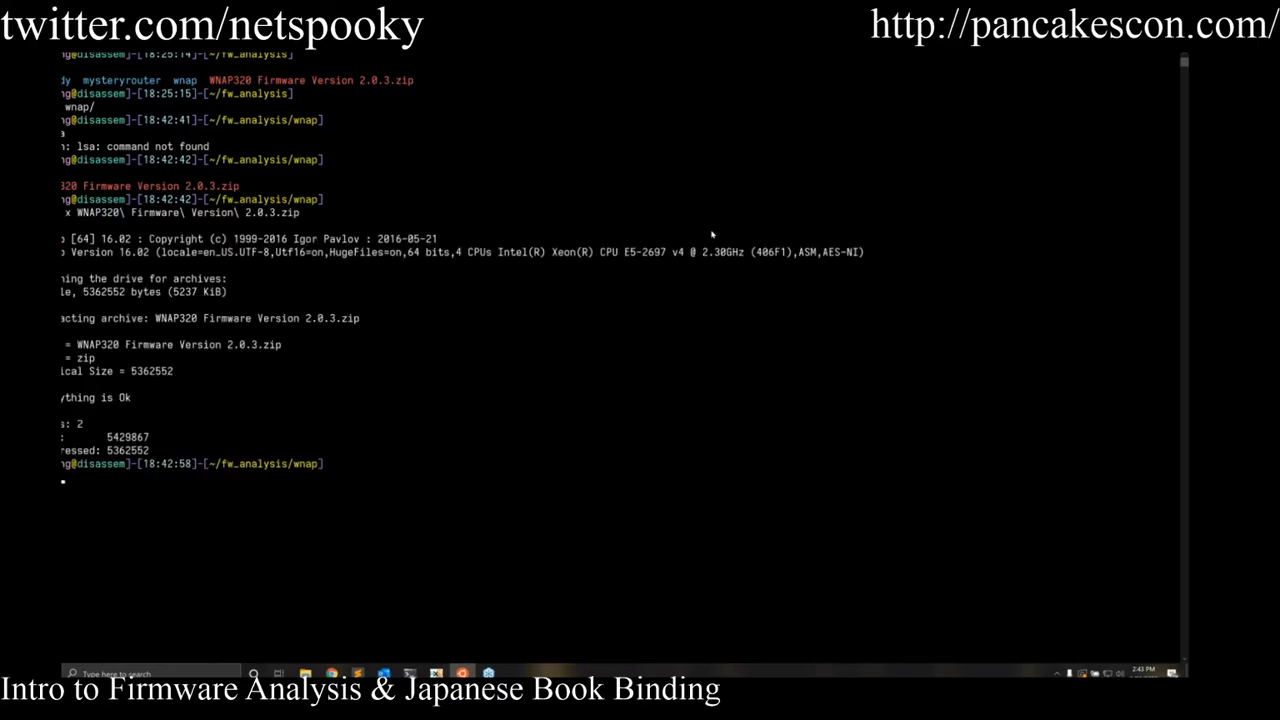
{"action": "type", "text": "ls"}
{"action": "key", "text": "Return"}
{"action": "type", "text": "ls -la"}
{"action": "key", "text": "Return"}
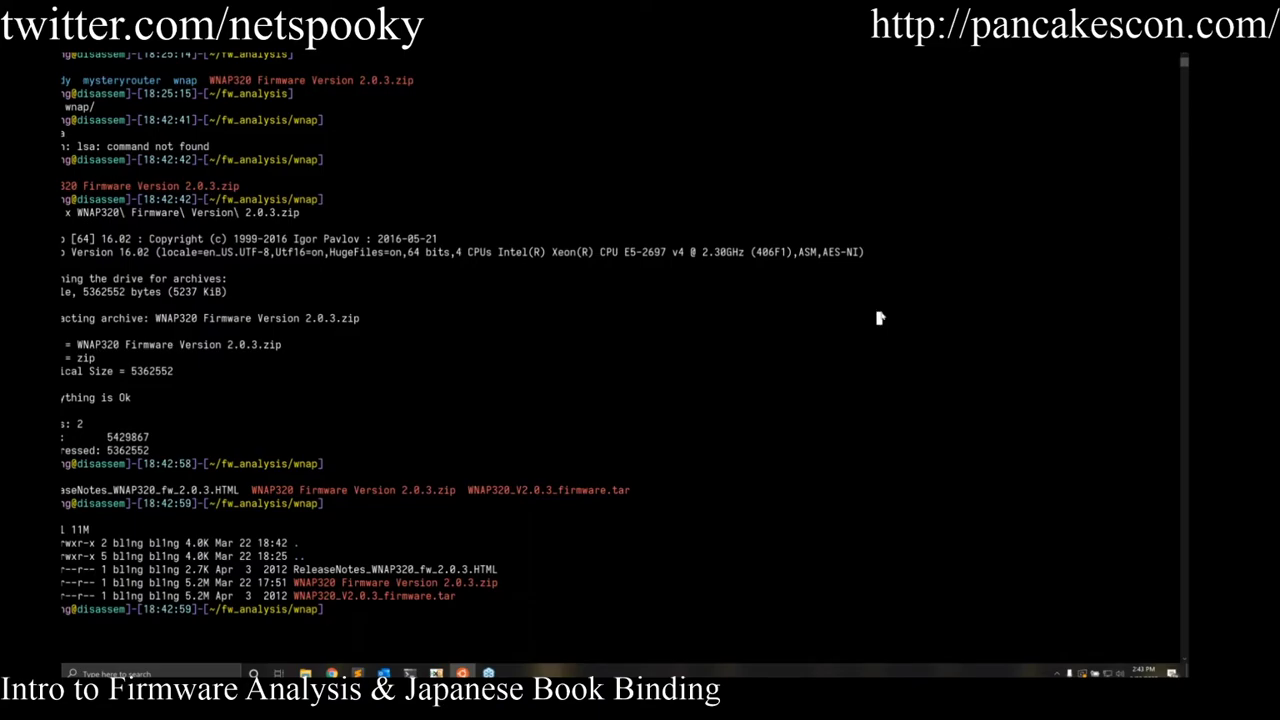
Create an fs folder, untar WNAP320_V2.0.3_firmware.tar, and list the extracted files in detail.
{"action": "type", "text": "mkdir fs"}
{"action": "key", "text": "Return"}
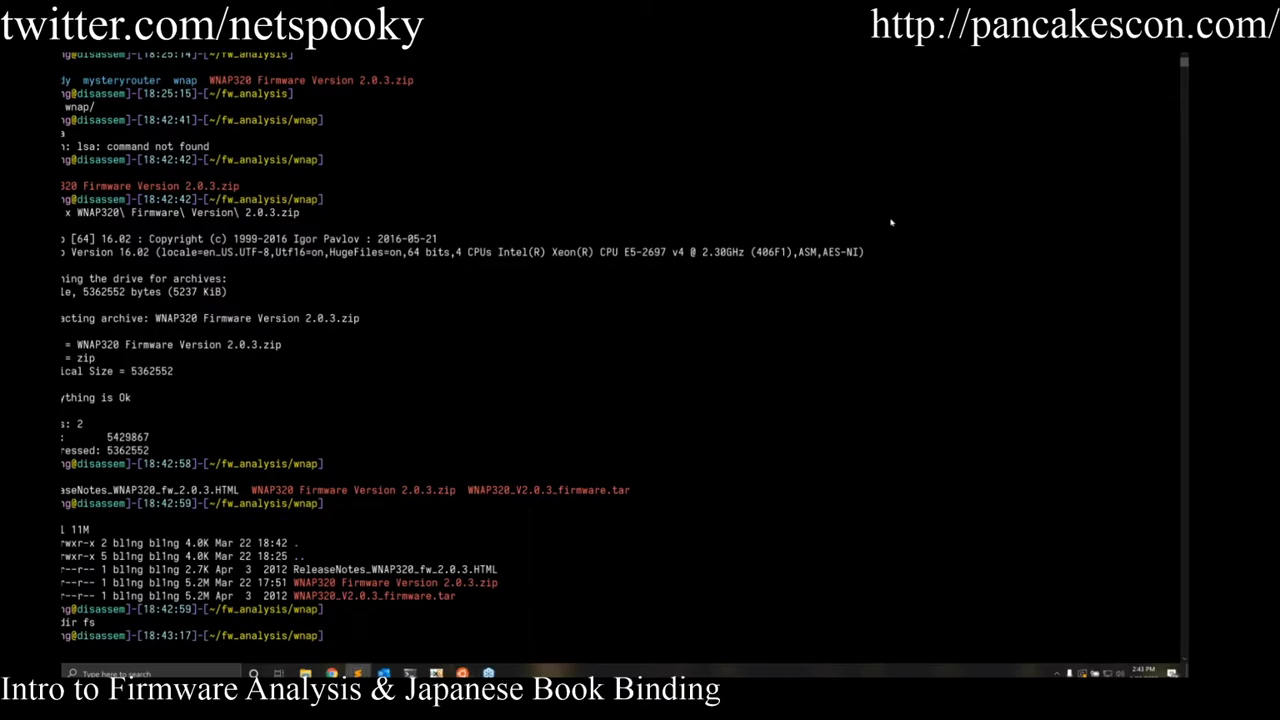
{"action": "type", "text": "tar xf WNAP320_V2.0.3_firmware.tar"}
{"action": "key", "text": "Return"}
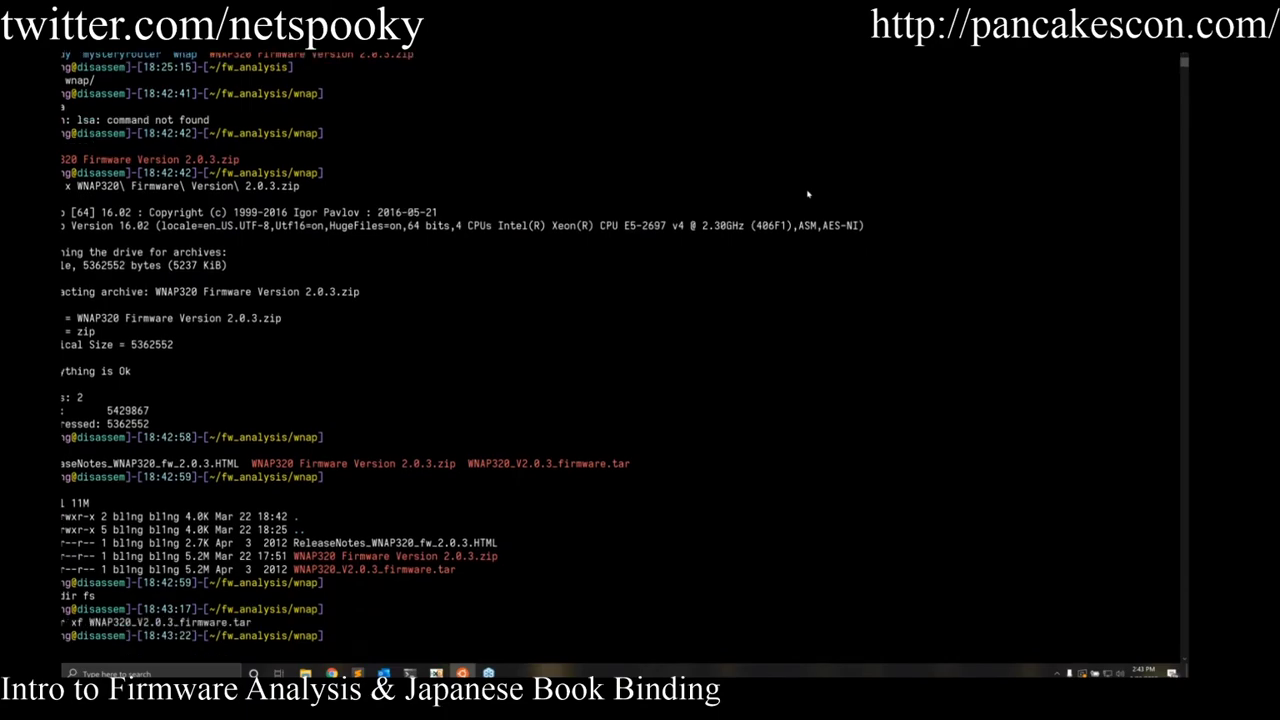
{"action": "type", "text": "ls"}
{"action": "key", "text": "Return"}
{"action": "type", "text": "ls -la"}
{"action": "key", "text": "Return"}
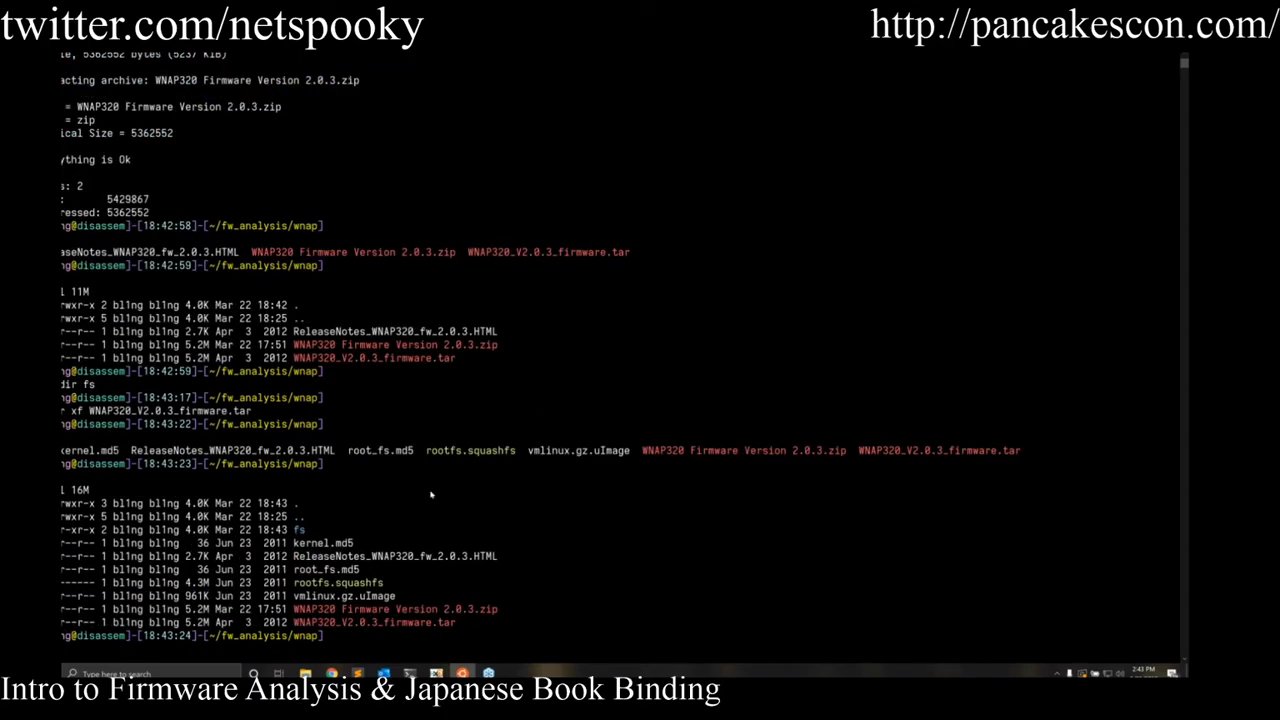
Highlight the rootfs.squashfs and vmlinux.gz.uImage file names in the listing.
{"action": "left_click_drag", "start_coordinate": [382, 586], "coordinate": [294, 582]}
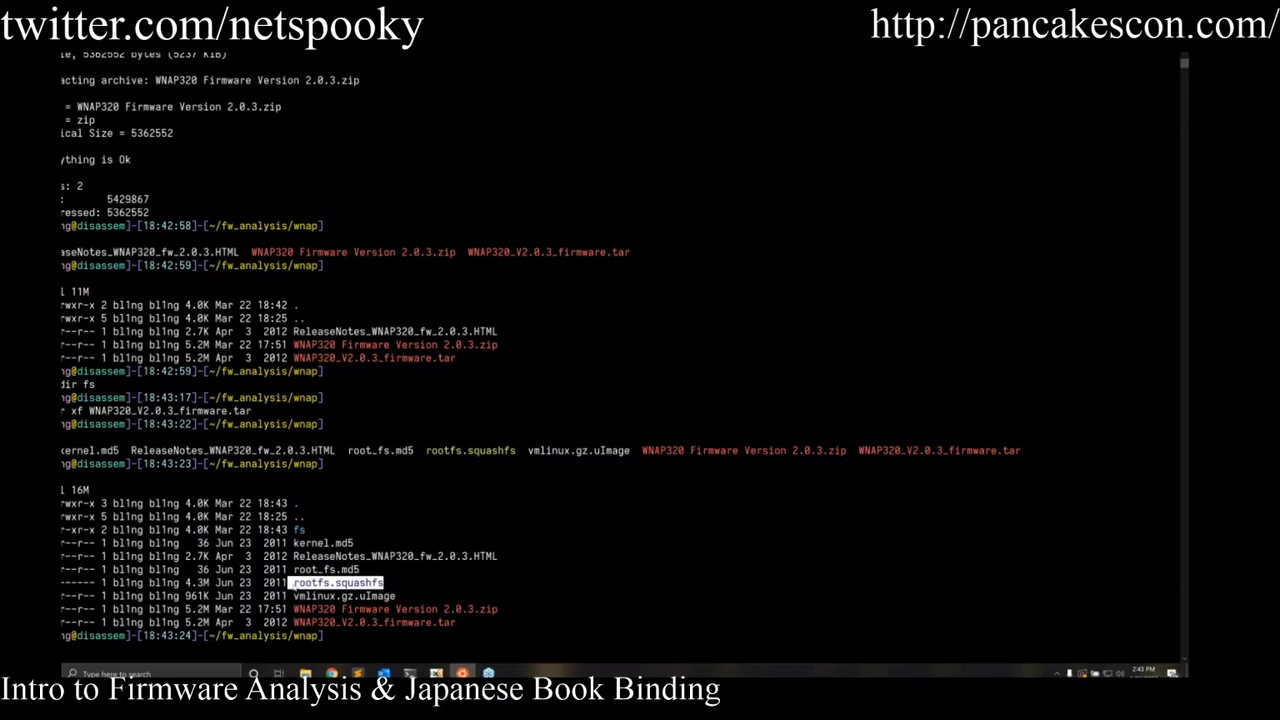
{"action": "left_click", "coordinate": [435, 568]}
{"action": "left_click_drag", "start_coordinate": [296, 596], "coordinate": [394, 596]}
{"action": "left_click", "coordinate": [404, 584]}
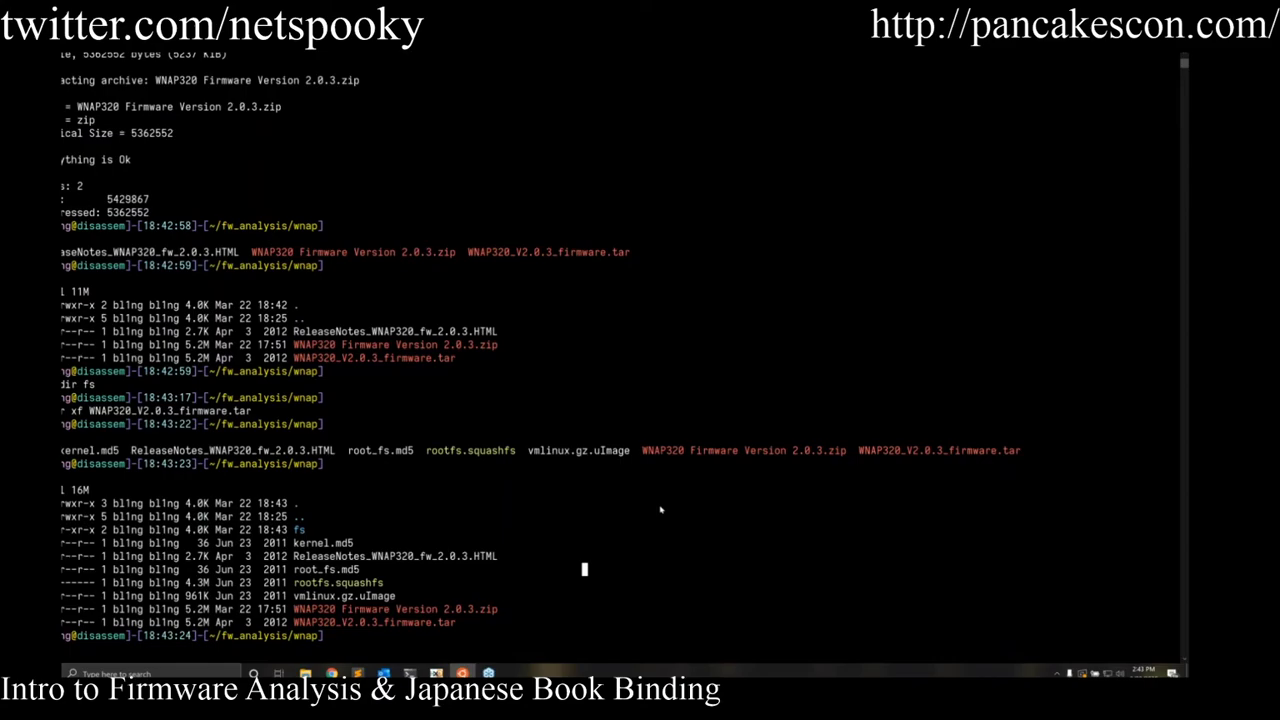
Launch the Magnifier app from the Start search.
{"action": "key", "text": "super"}
{"action": "type", "text": "mag"}
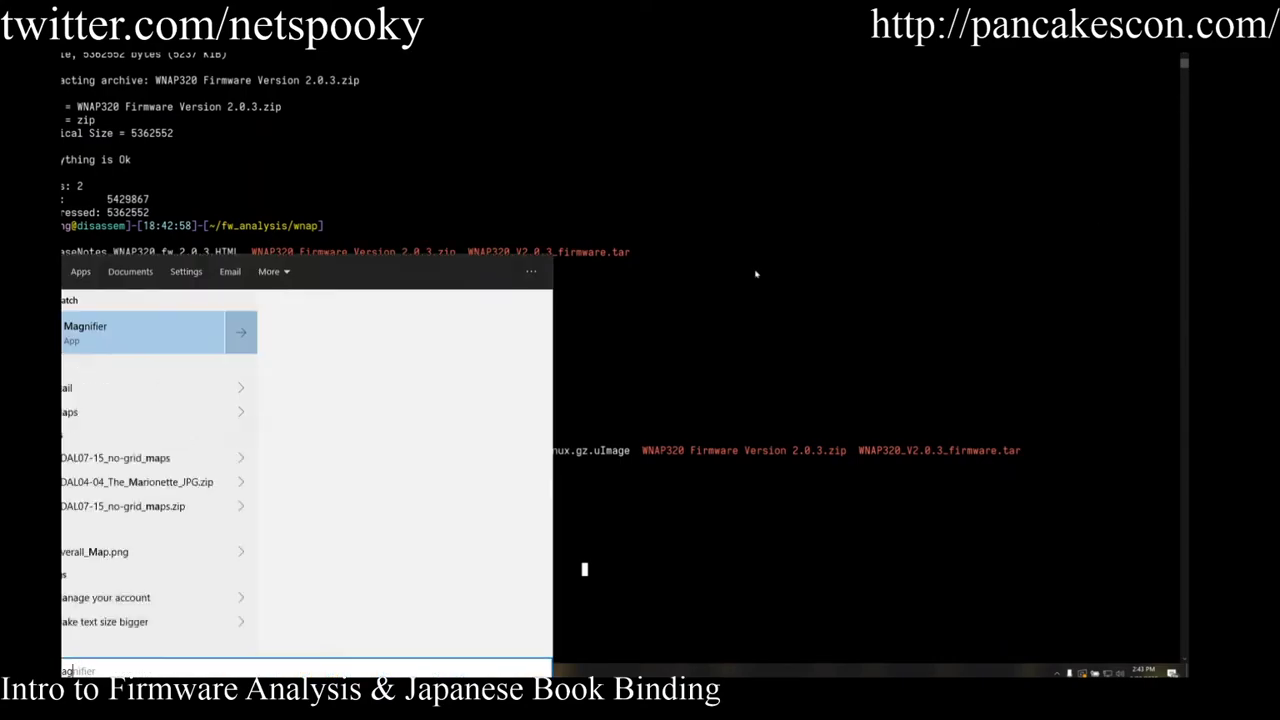
{"action": "key", "text": "Return"}
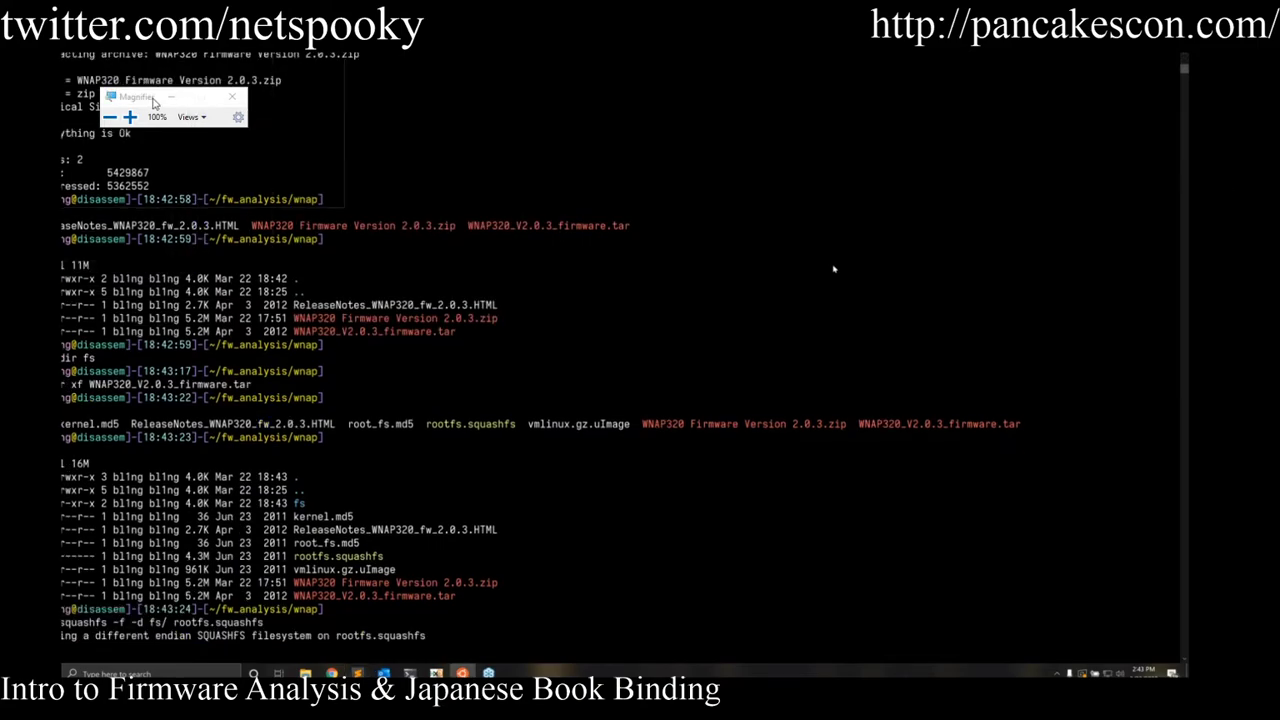
List the folder after the squashfs extraction and move into fs.
{"action": "type", "text": "ls"}
{"action": "key", "text": "Return"}
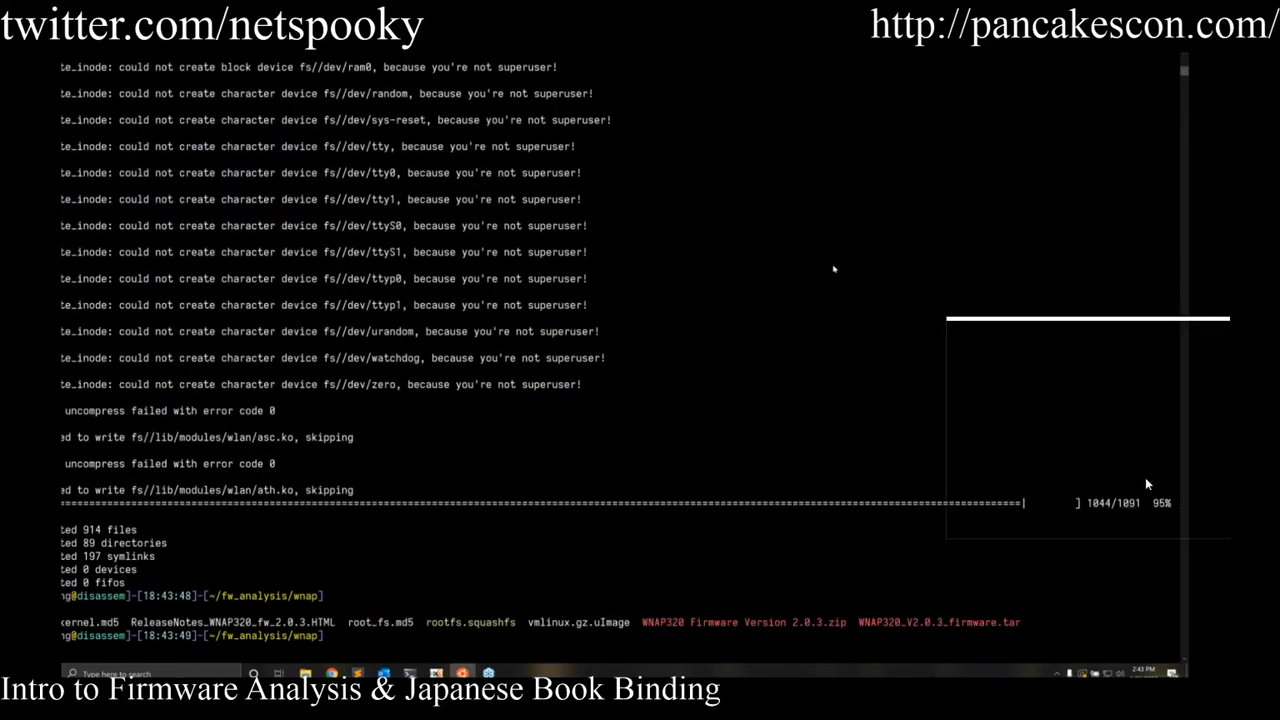
{"action": "type", "text": "fs"}
{"action": "key", "text": "Return"}
List the firmware root filesystem's top-level folders with ls and ll.
{"action": "type", "text": "ls"}
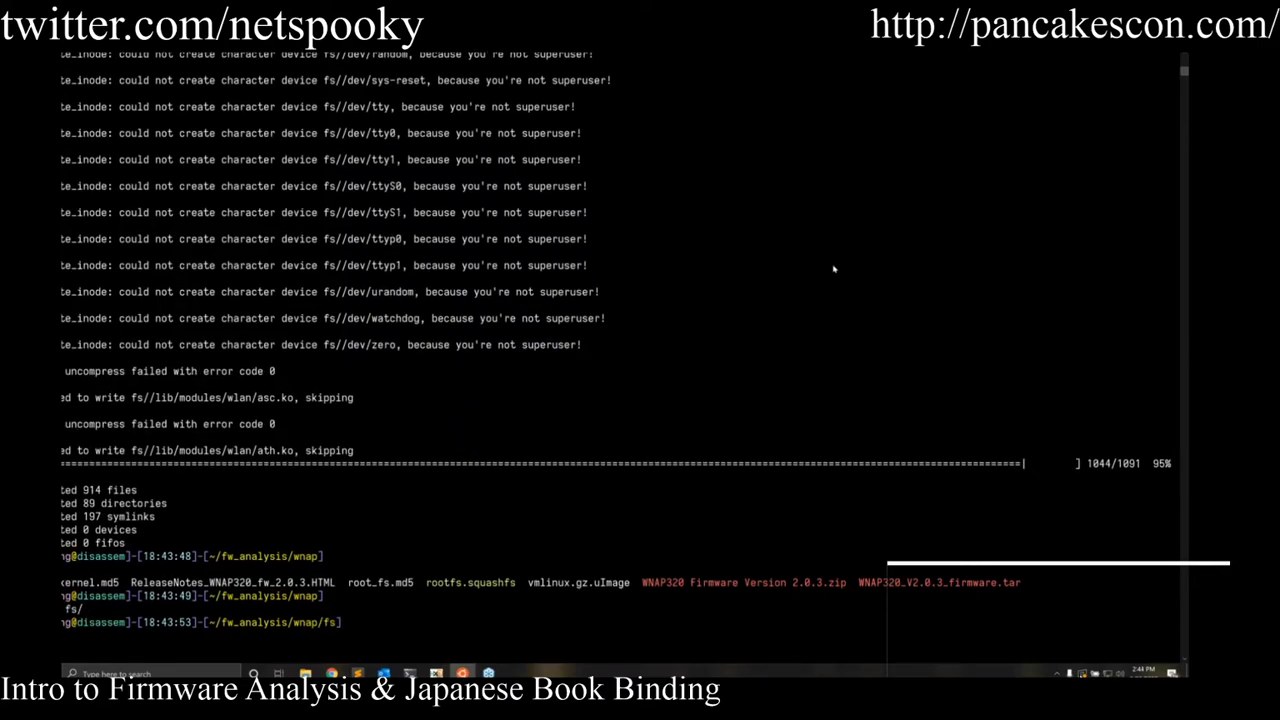
{"action": "key", "text": "Return"}
{"action": "type", "text": "ll"}
{"action": "key", "text": "Return"}
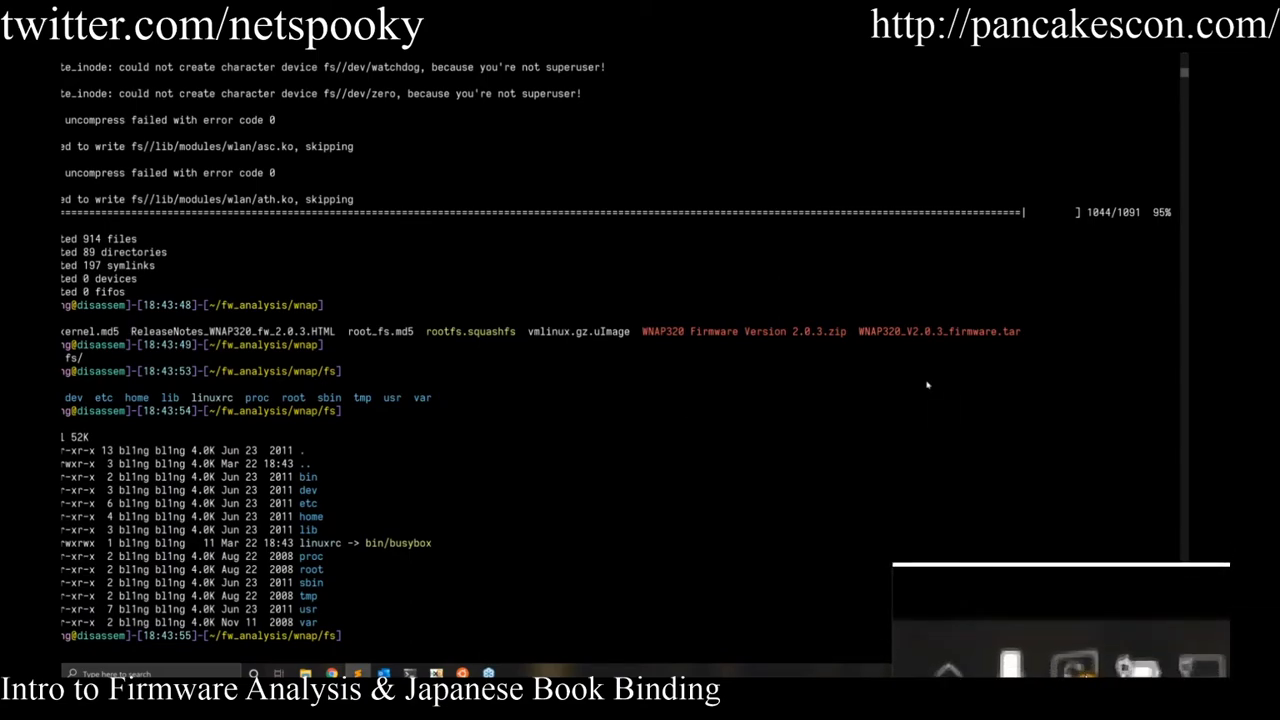
Move into etc, list its files with ls and ll, and print inittab.
{"action": "type", "text": "etc"}
{"action": "key", "text": "Return"}
{"action": "type", "text": "ls"}
{"action": "key", "text": "Return"}
{"action": "type", "text": "ll"}
{"action": "key", "text": "Return"}
{"action": "type", "text": "cat inittab"}
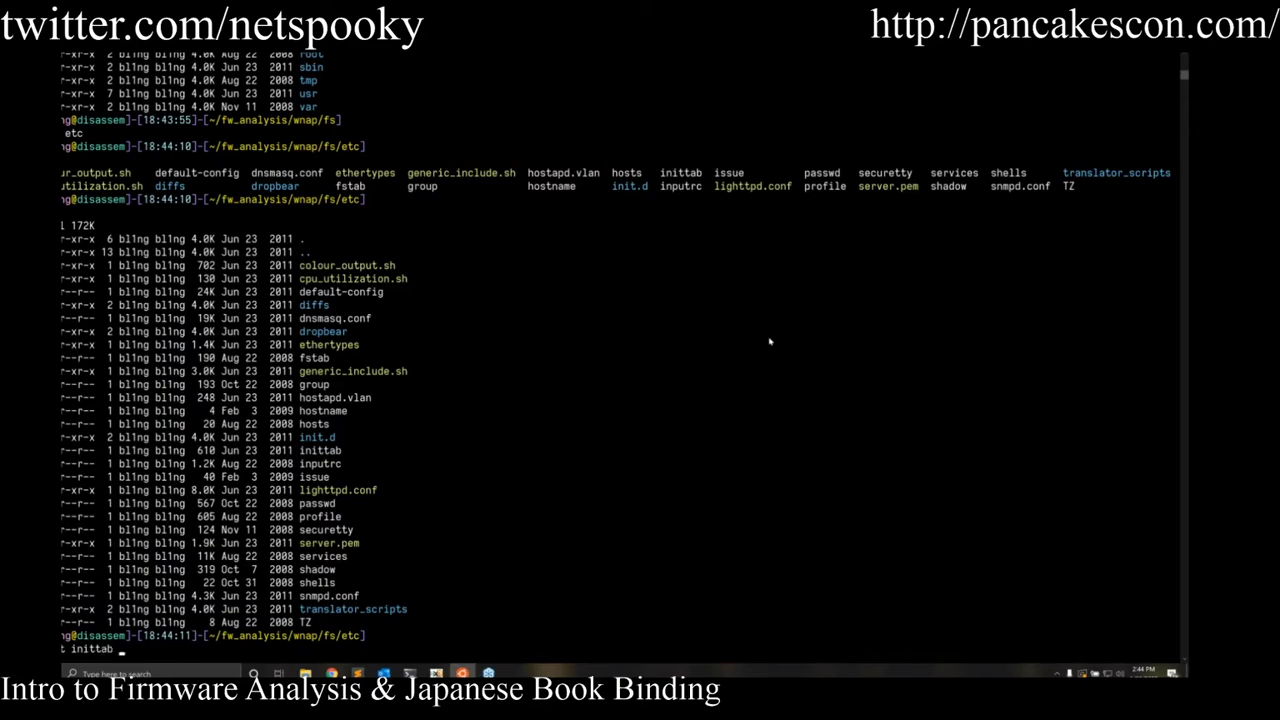
{"action": "key", "text": "Return"}
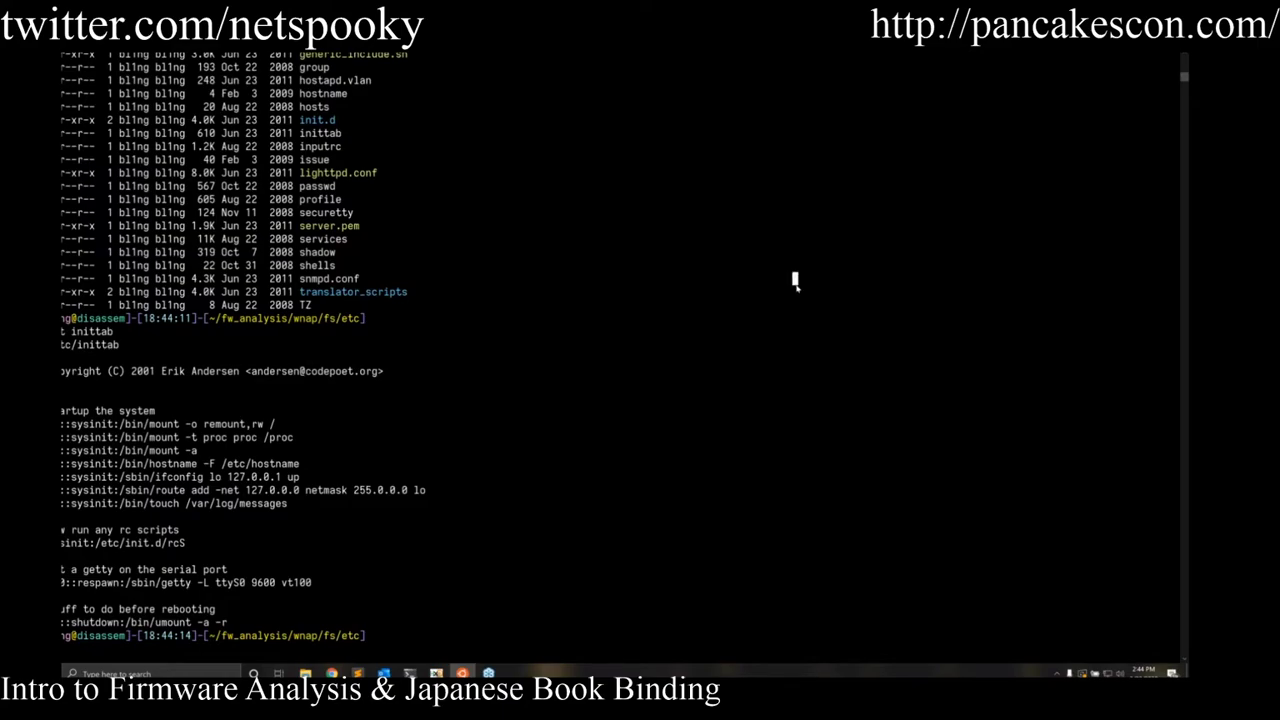
List the init.d scripts from rcS to S099final-touch.sh, then return to the root filesystem.
{"action": "type", "text": "init.d"}
{"action": "key", "text": "Return"}
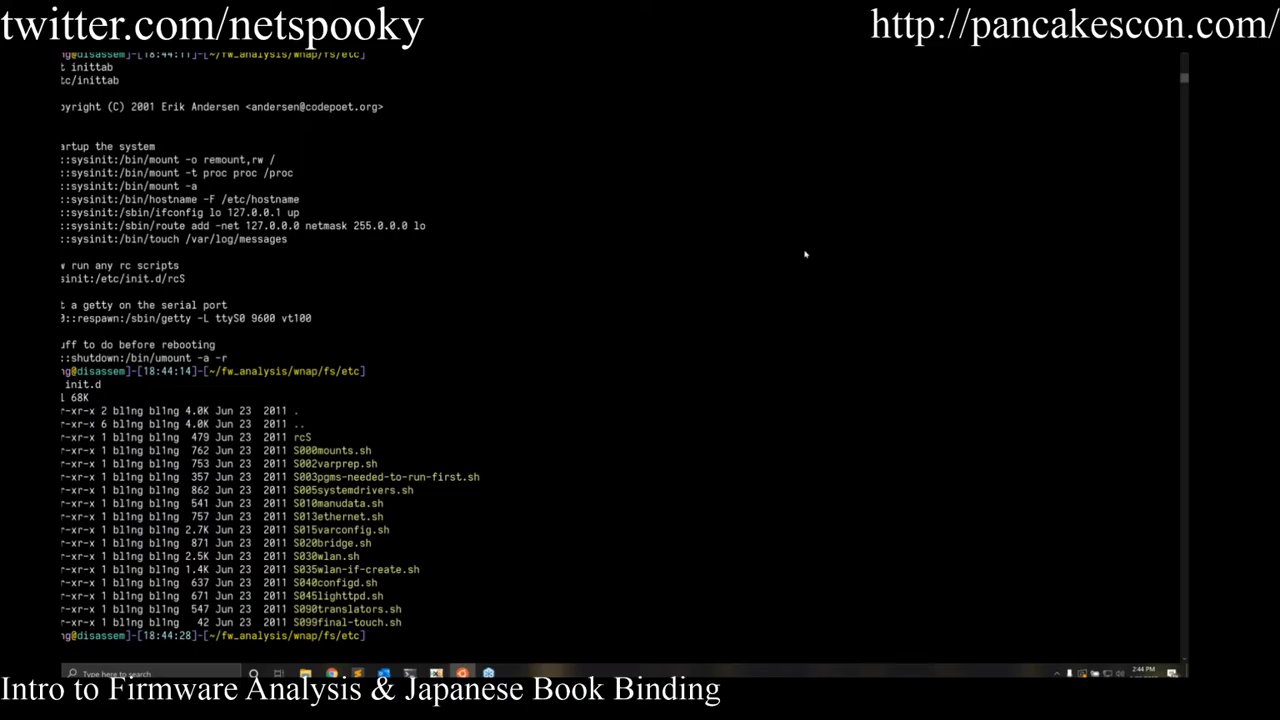
{"action": "type", "text": ".."}
{"action": "key", "text": "Return"}
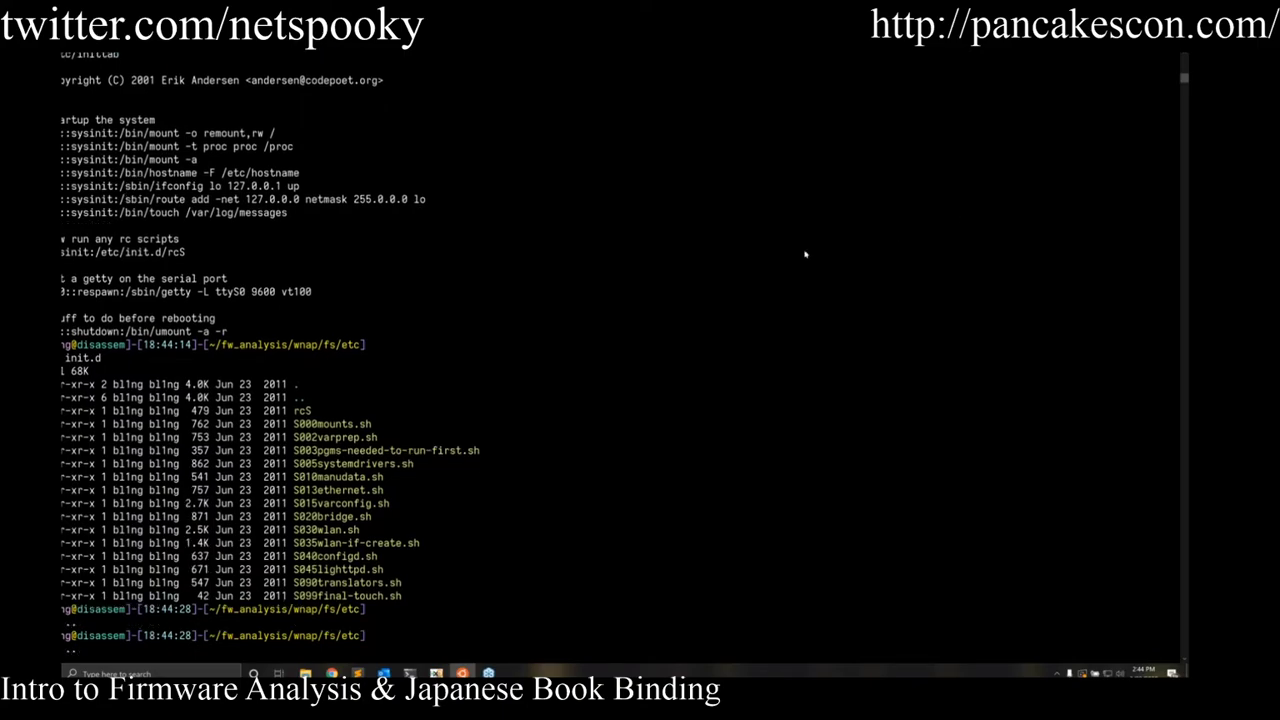
List the firmware root, enter bin, and show the detailed ll listing of its busybox symlinks.
{"action": "type", "text": "ls"}
{"action": "key", "text": "Return"}
{"action": "type", "text": "bin"}
{"action": "key", "text": "Return"}
{"action": "type", "text": "ll"}
{"action": "key", "text": "Return"}
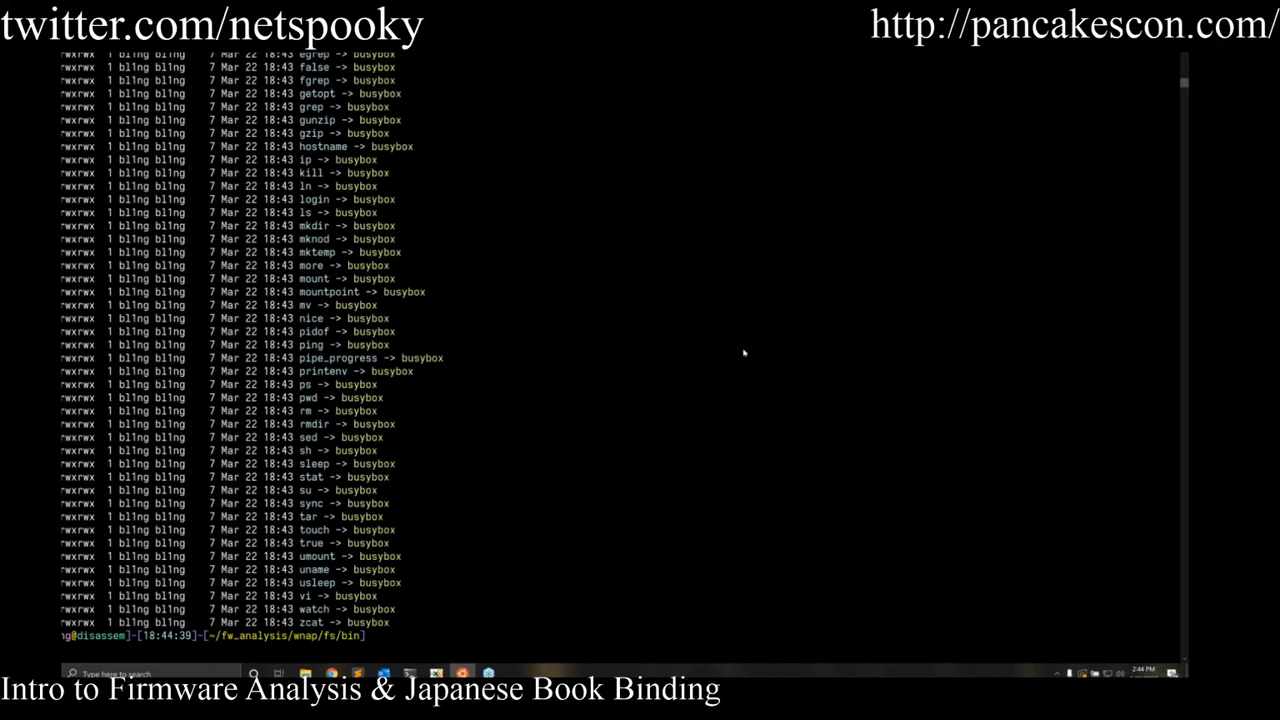
{"action": "scroll", "coordinate": [743, 352], "scroll_direction": "up", "scroll_amount": 8}
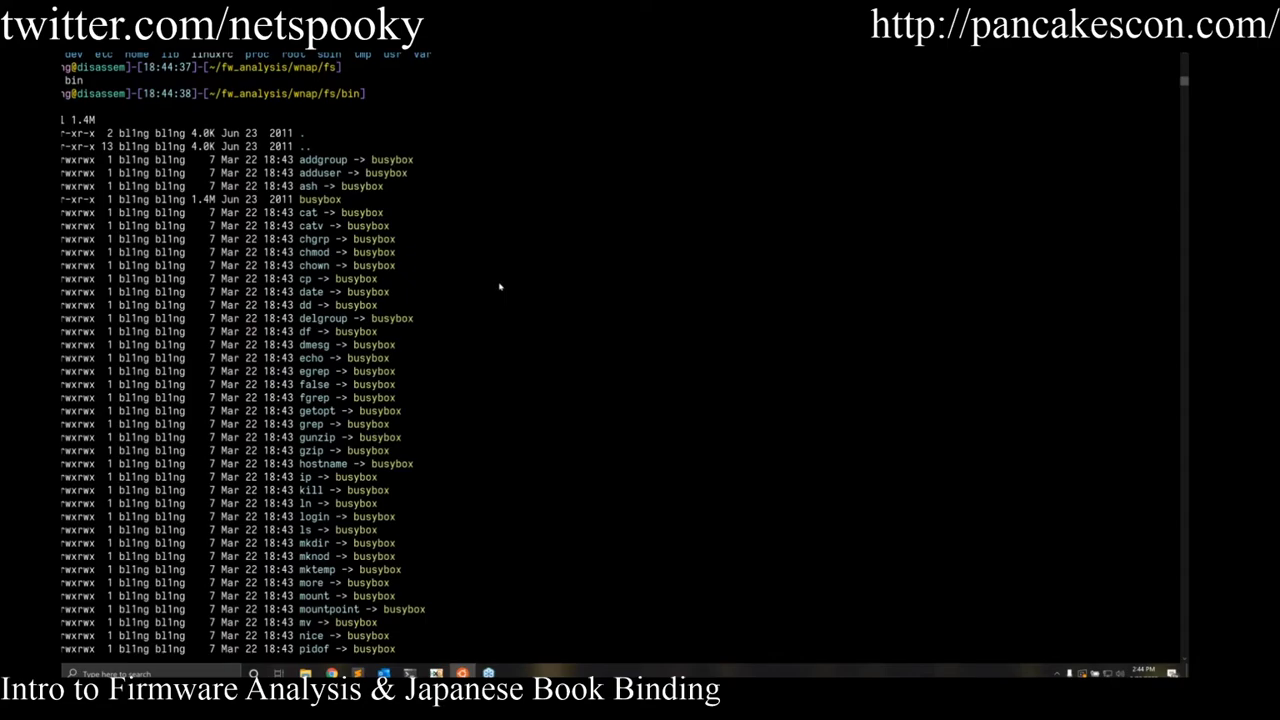
{"action": "scroll", "coordinate": [500, 287], "scroll_direction": "down", "scroll_amount": 3}
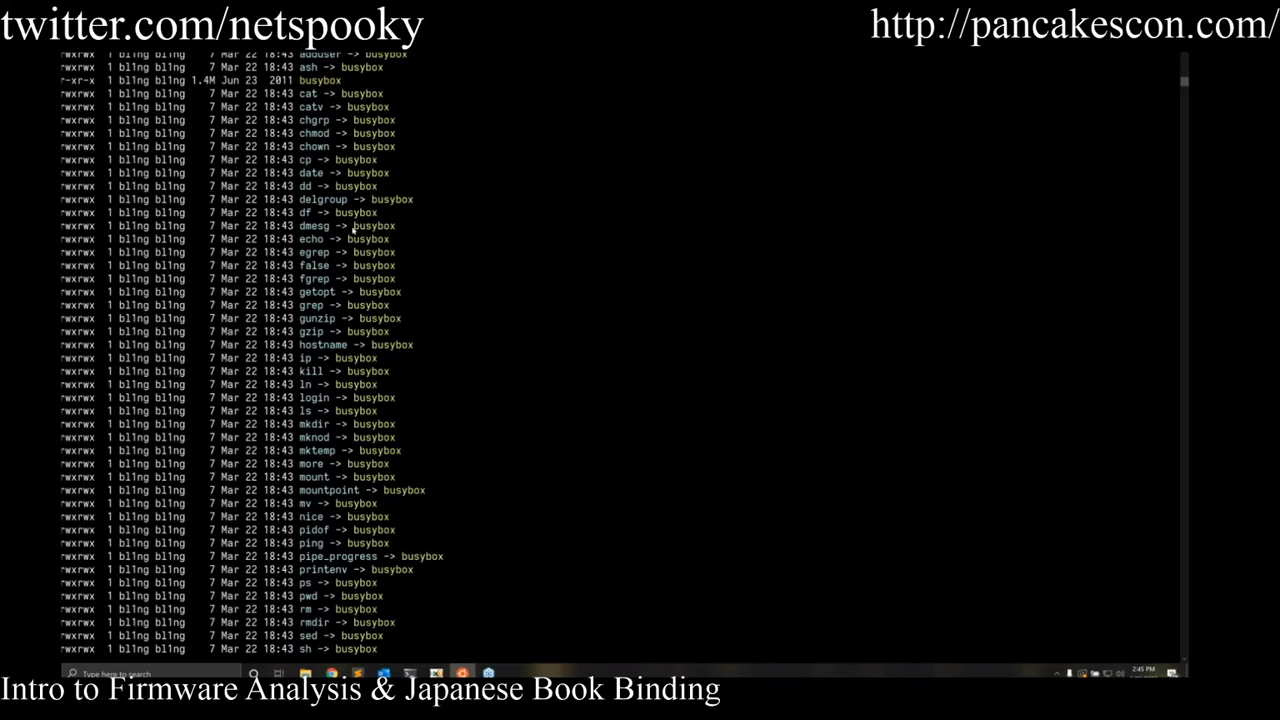
{"action": "scroll", "coordinate": [468, 262], "scroll_direction": "down", "scroll_amount": 5}
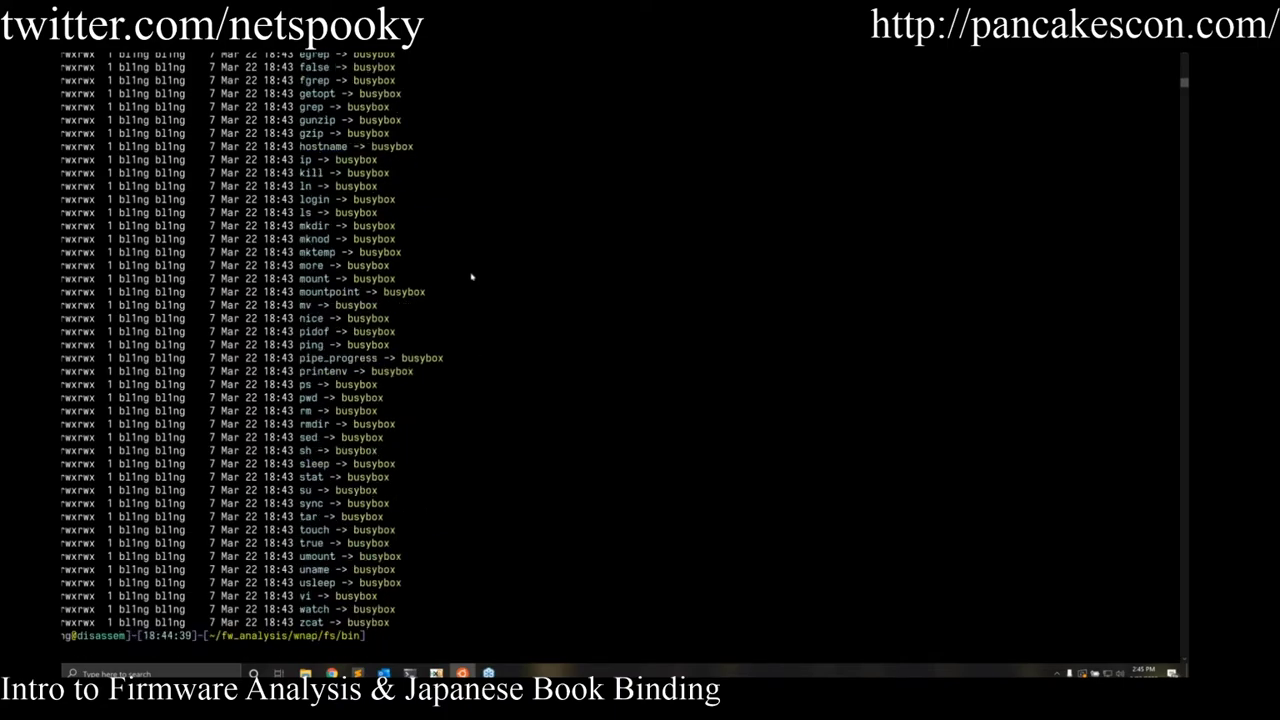
{"action": "scroll", "coordinate": [470, 278], "scroll_direction": "up", "scroll_amount": 2}
{"action": "scroll", "coordinate": [468, 279], "scroll_direction": "down", "scroll_amount": 10}
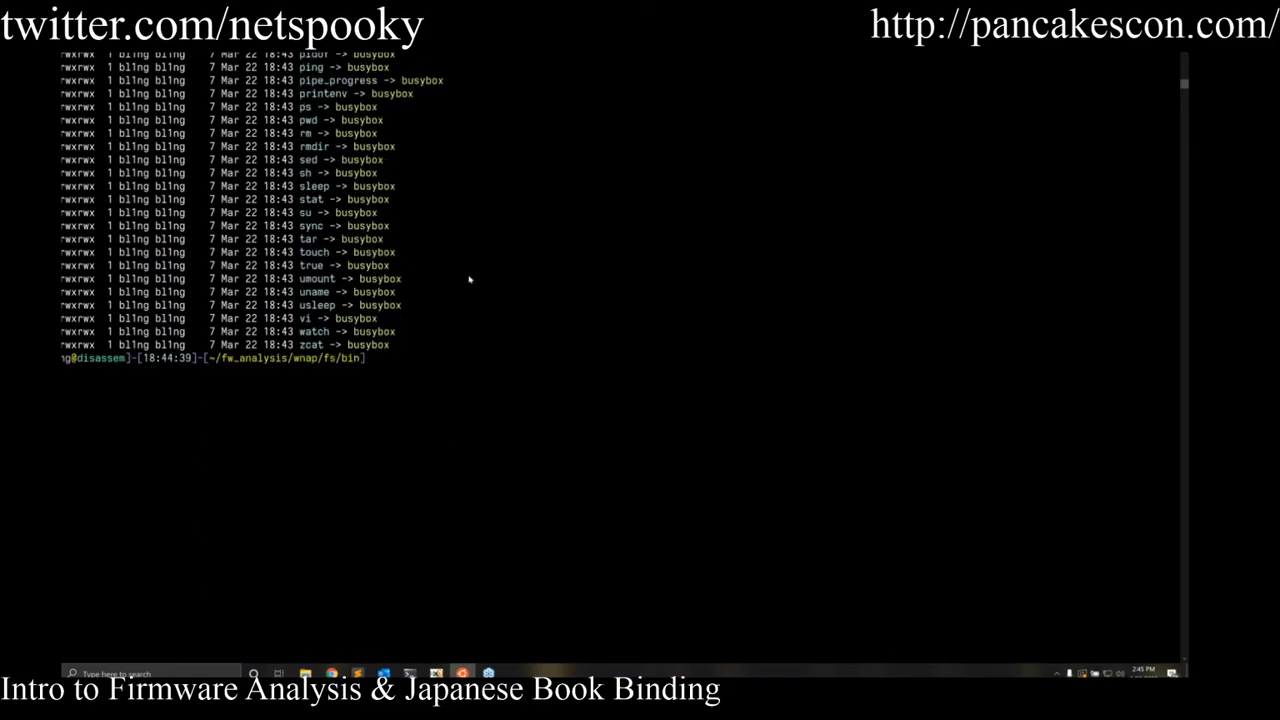
Go up to the firmware root, enlarge the text, enter etc/ and list it on a cleared screen.
{"action": "key", "text": "Return"}
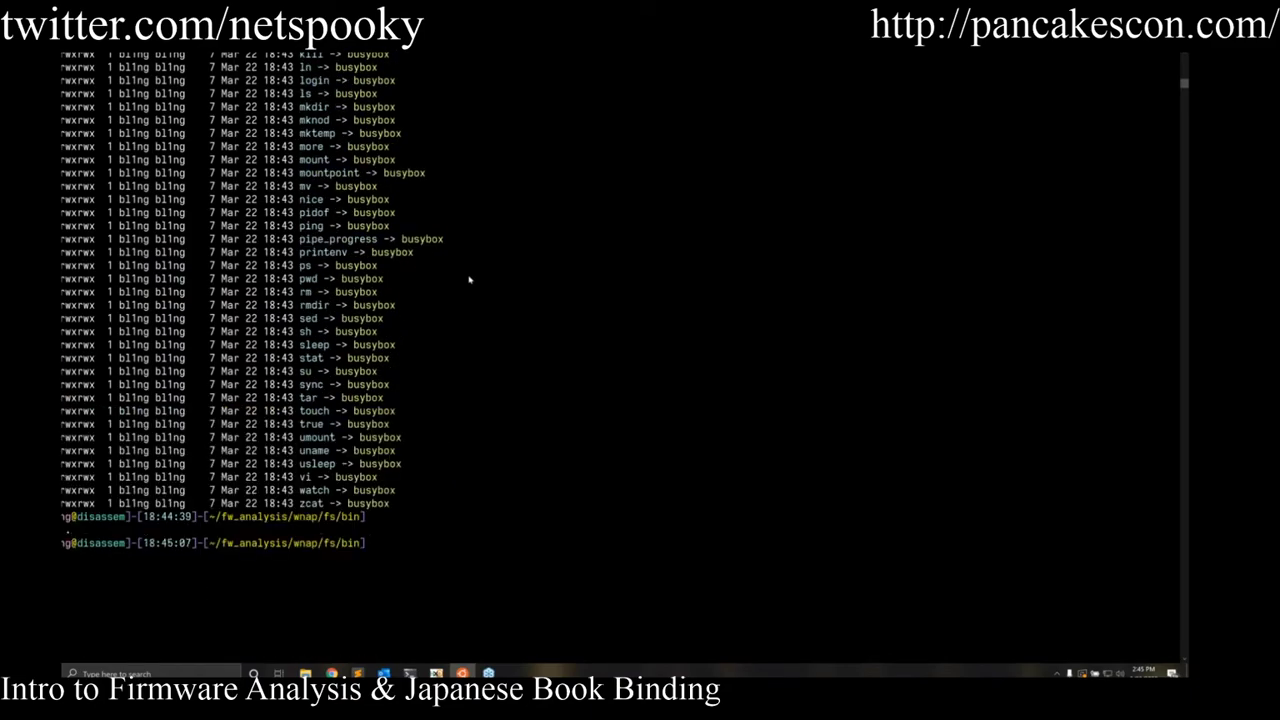
{"action": "type", "text": "cd .."}
{"action": "key", "text": "Return"}
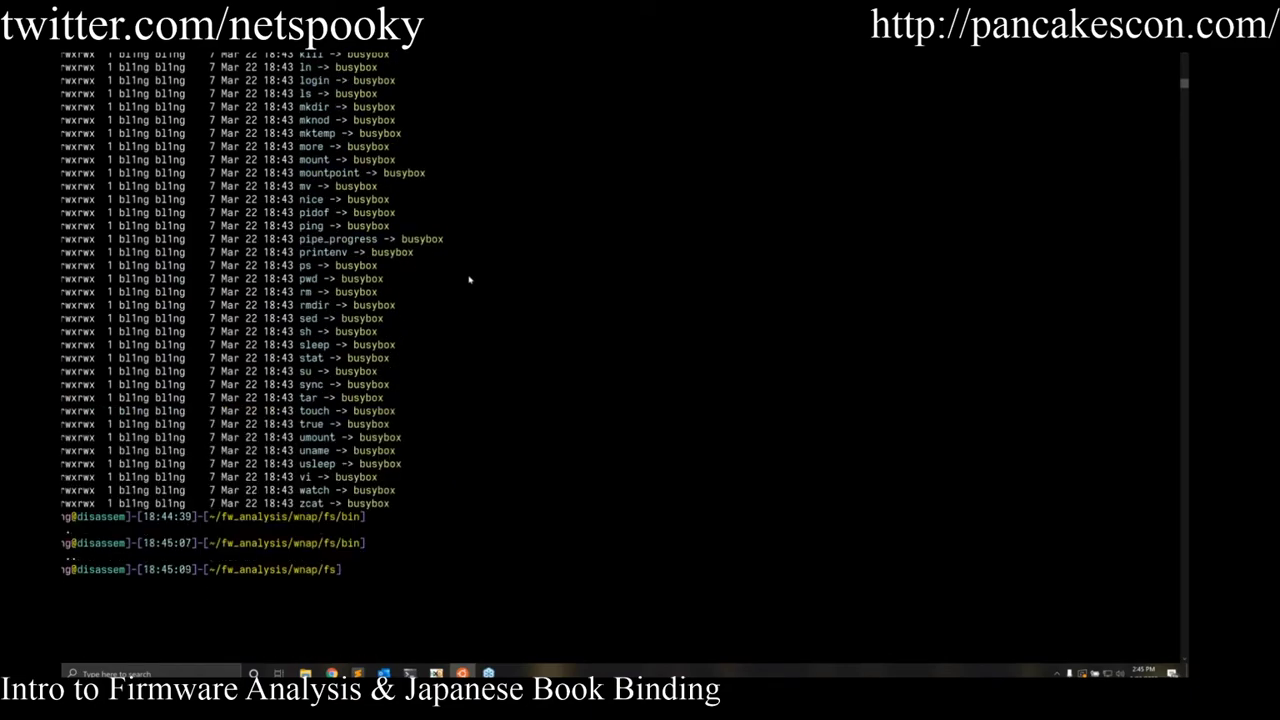
{"action": "key", "text": "ctrl+plus"}
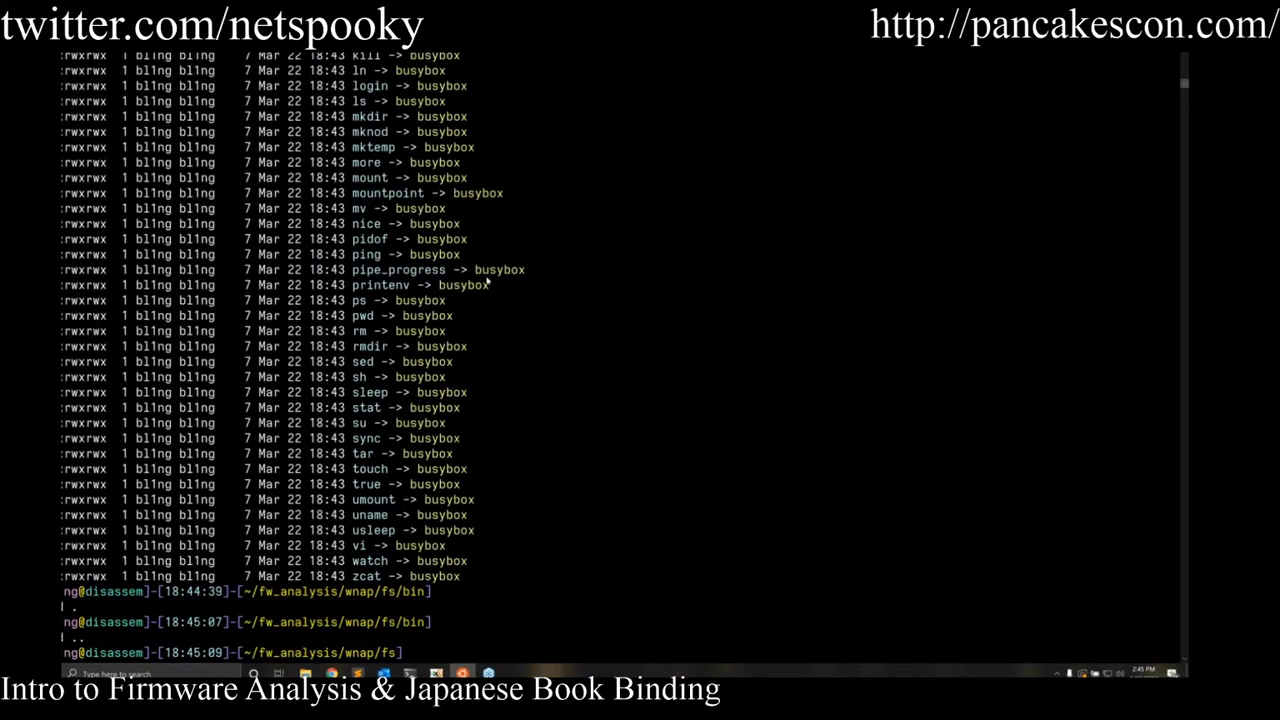
{"action": "key", "text": "ctrl+plus"}
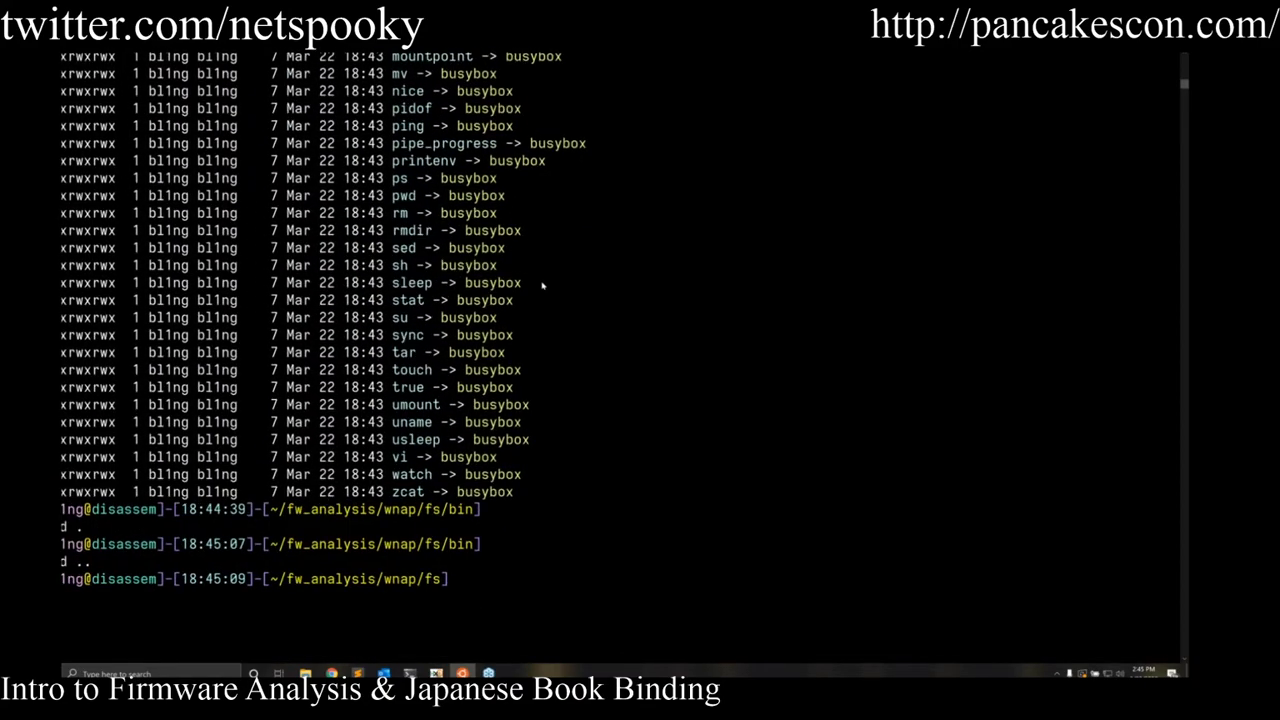
{"action": "type", "text": "ls"}
{"action": "key", "text": "Return"}
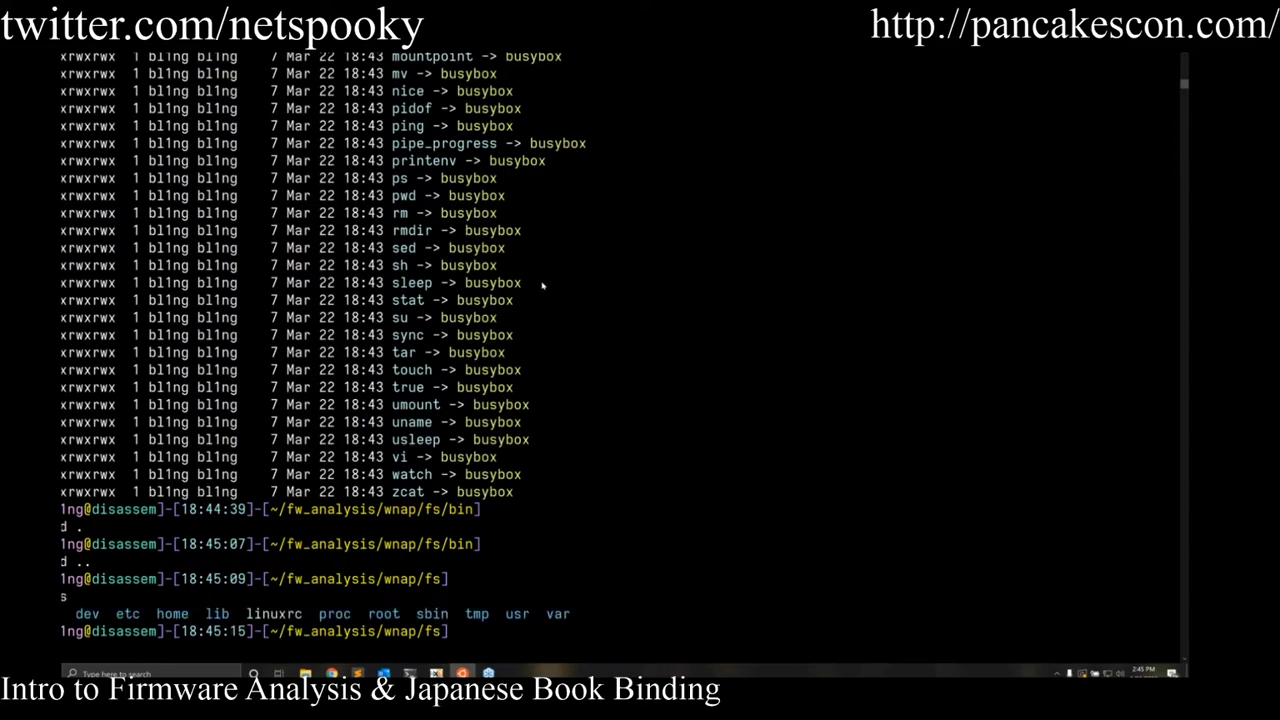
{"action": "type", "text": "cd etc/"}
{"action": "key", "text": "Return"}
{"action": "key", "text": "ctrl+l"}
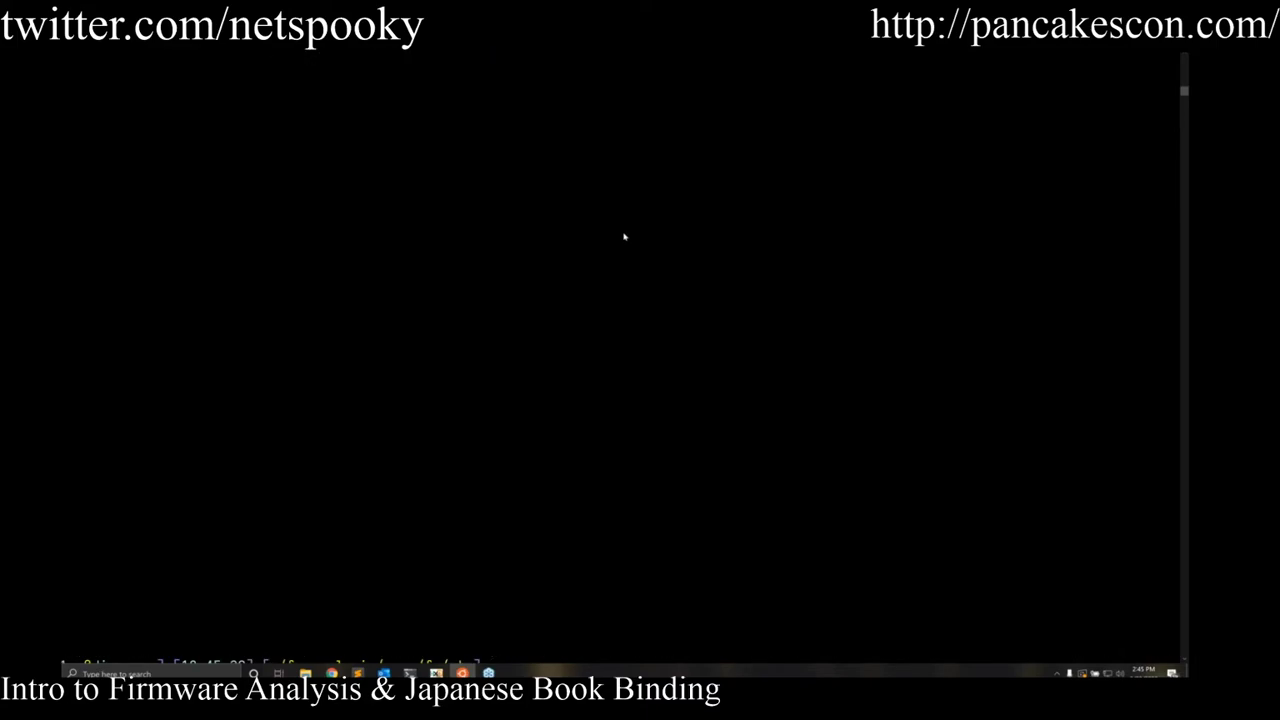
{"action": "type", "text": "ls"}
{"action": "key", "text": "Return"}
Print the shadow and passwd files, showing empty password fields for root and admin.
{"action": "type", "text": "cat "}
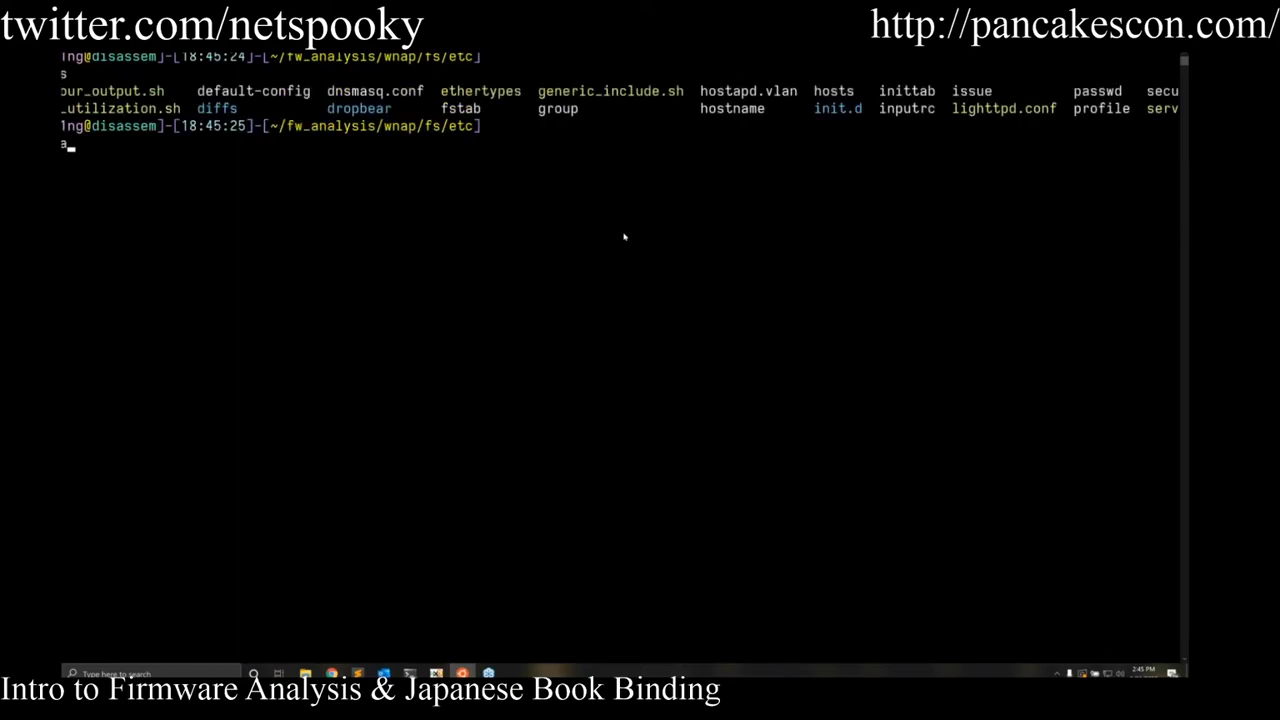
{"action": "type", "text": "sh"}
{"action": "type", "text": "a"}
{"action": "key", "text": "Tab"}
{"action": "key", "text": "Return"}
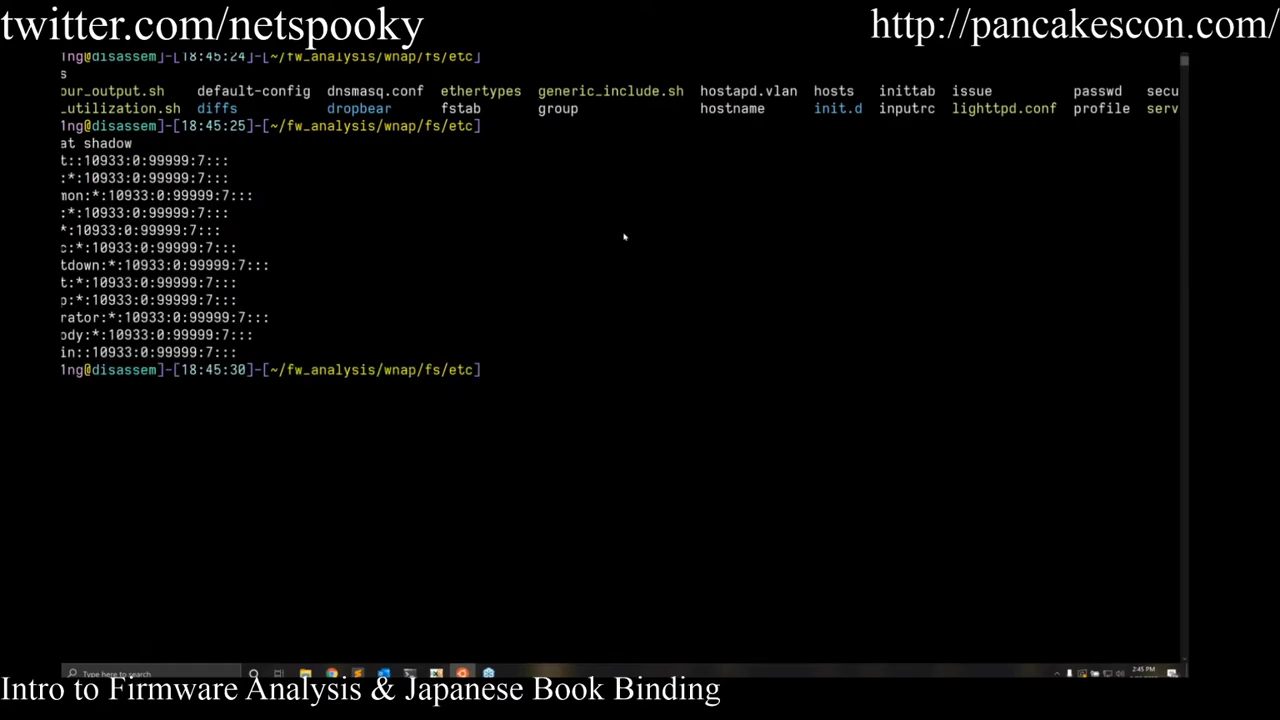
{"action": "type", "text": "cat pa"}
{"action": "key", "text": "Tab"}
{"action": "key", "text": "Return"}
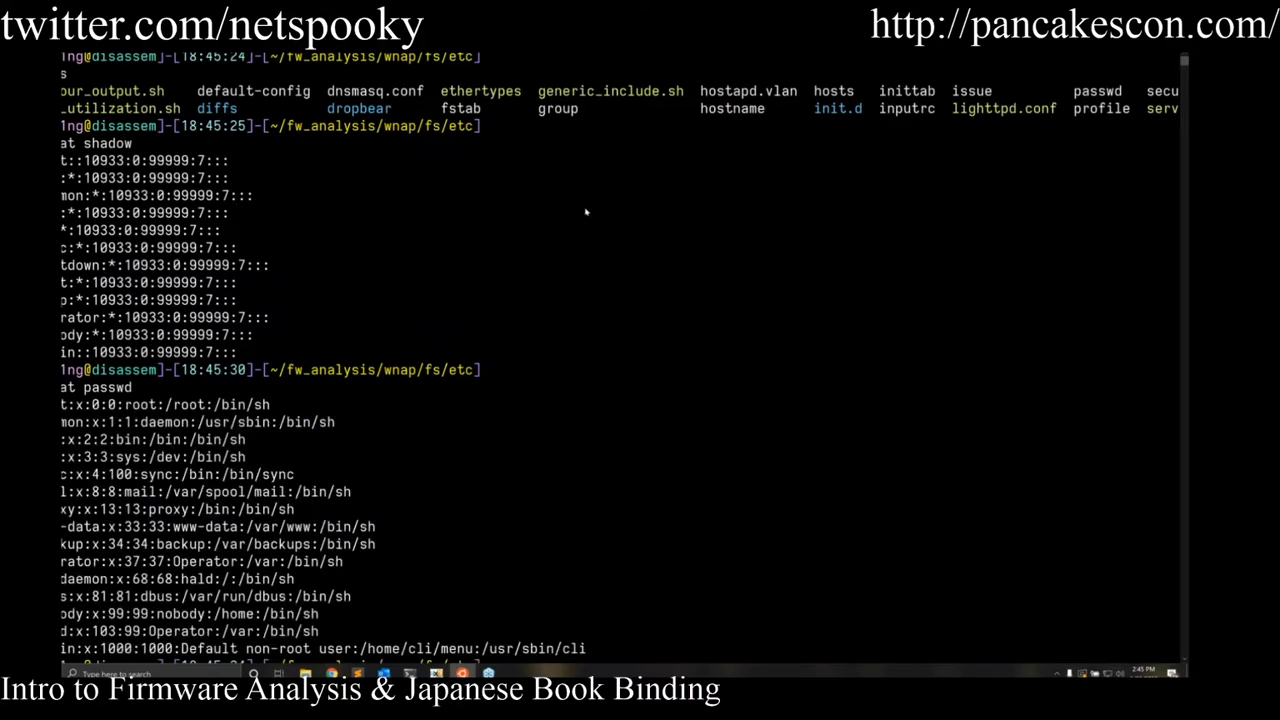
{"action": "scroll", "coordinate": [586, 212], "scroll_direction": "down", "scroll_amount": 2}
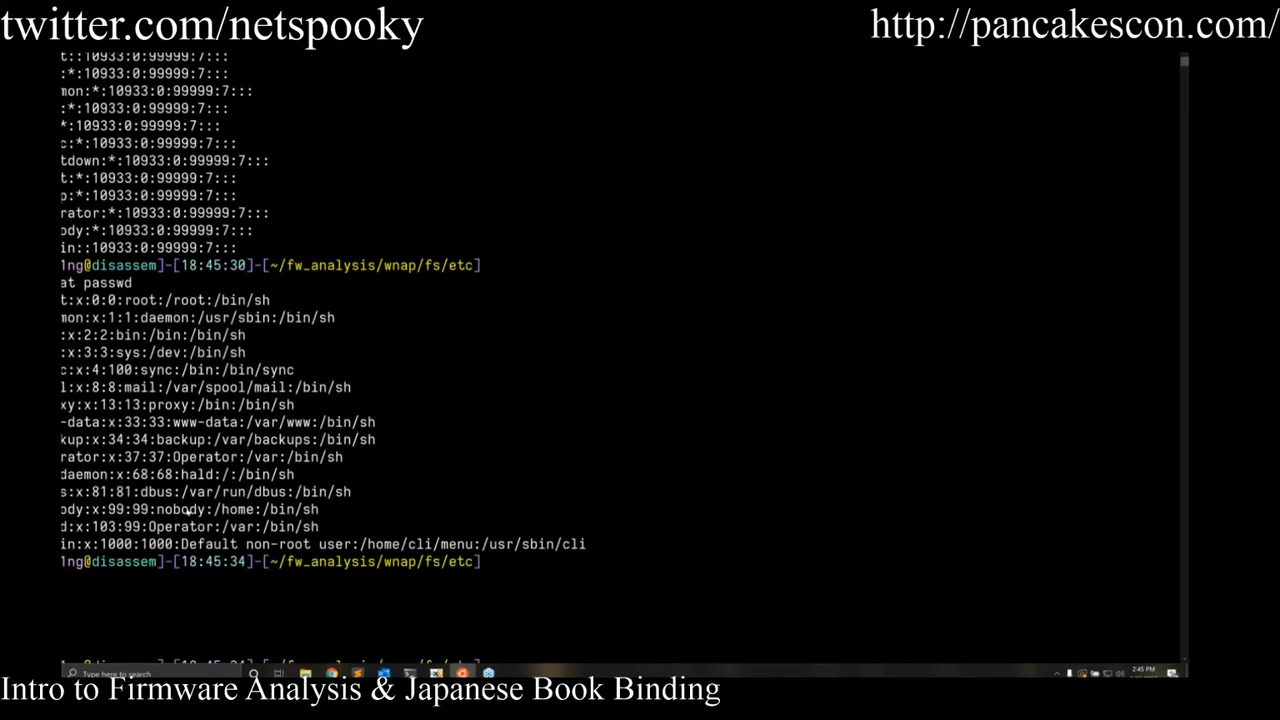
{"action": "scroll", "coordinate": [186, 511], "scroll_direction": "up", "scroll_amount": 2}
{"action": "scroll", "coordinate": [370, 483], "scroll_direction": "down", "scroll_amount": 1}
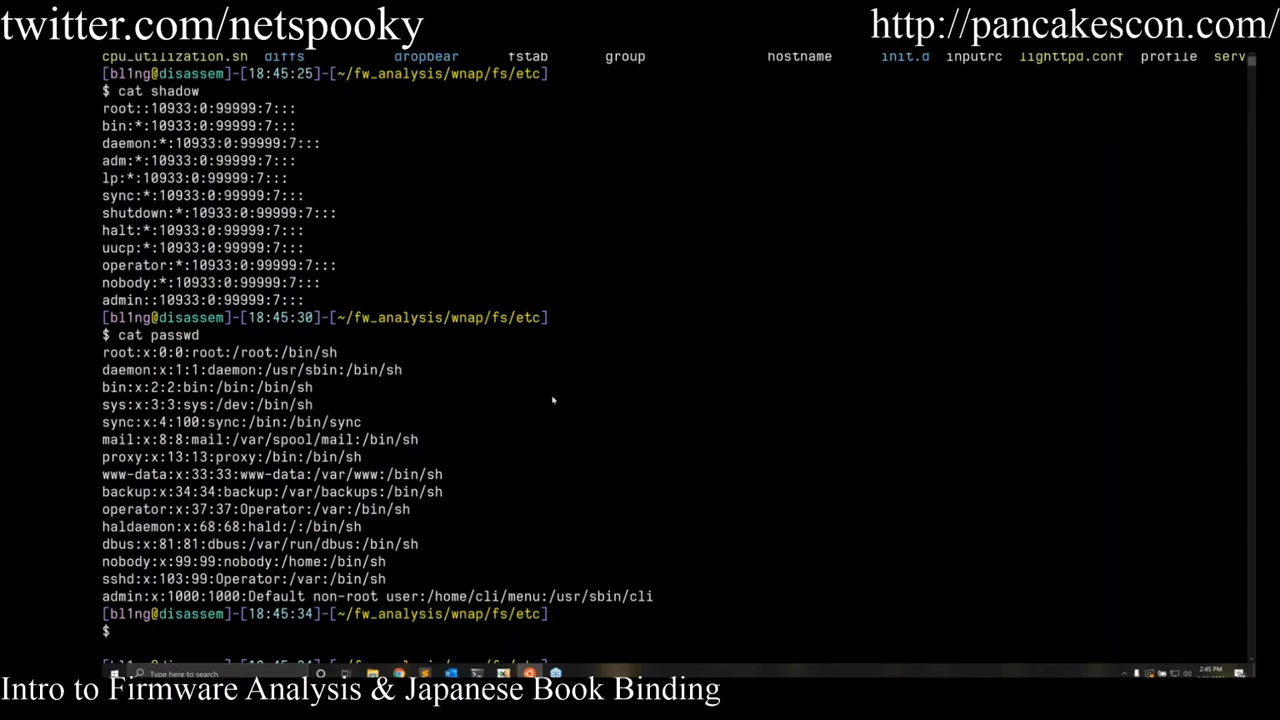
Navigate into ~/fw_analysis/wnap, listing the folder contents along the way.
{"action": "type", "text": "cd home"}
{"action": "key", "text": "Return"}
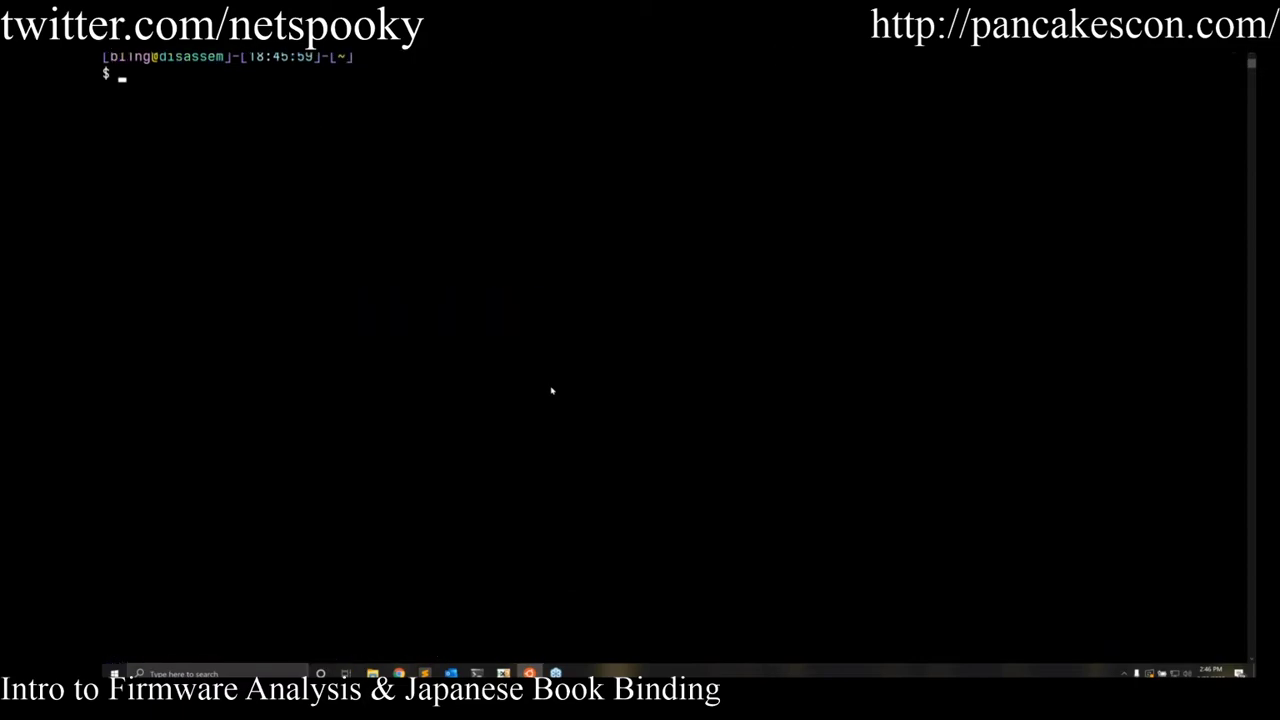
{"action": "type", "text": "cd f"}
{"action": "key", "text": "Tab"}
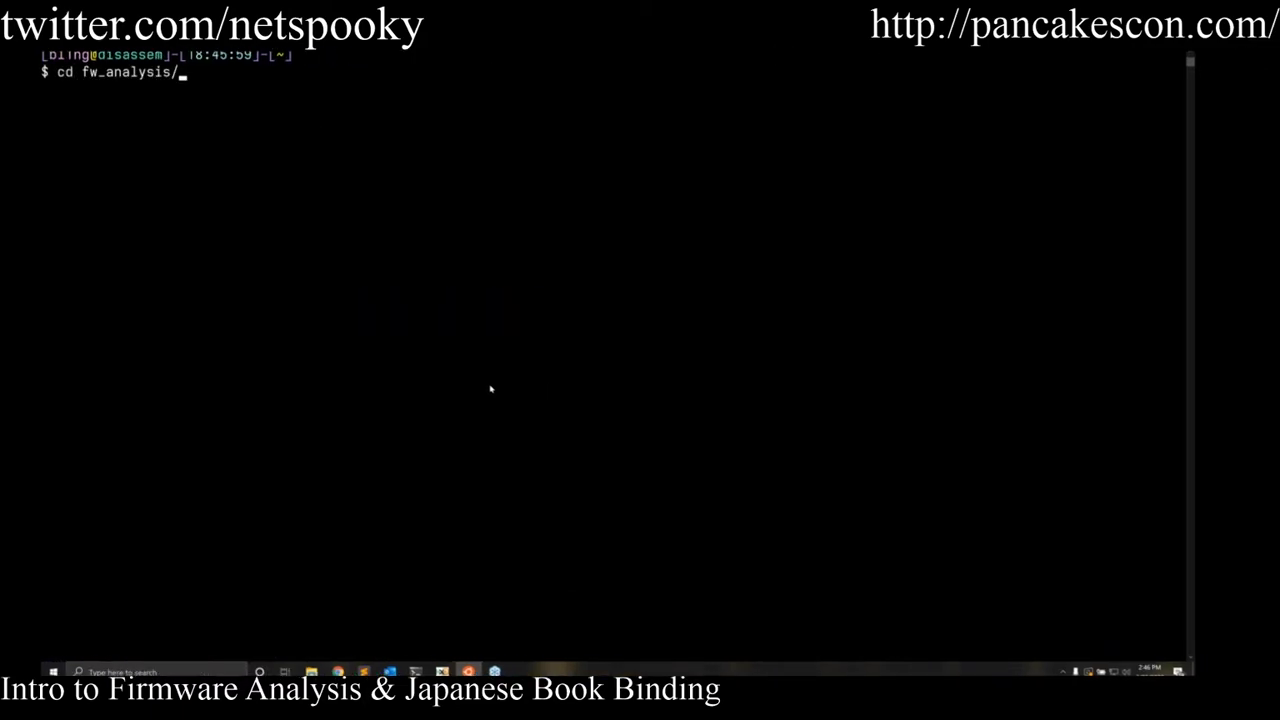
{"action": "key", "text": "Return"}
{"action": "type", "text": "ls"}
{"action": "key", "text": "Return"}
{"action": "type", "text": "cd wn"}
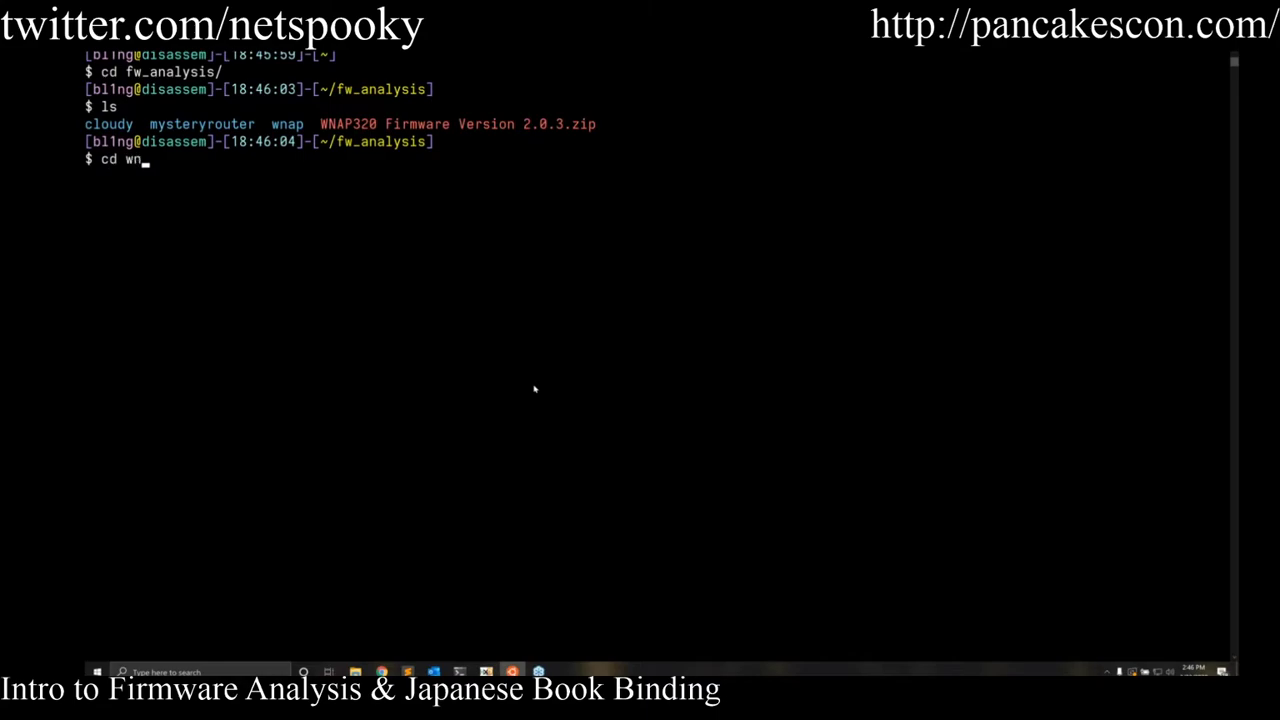
{"action": "key", "text": "Tab"}
{"action": "key", "text": "Return"}
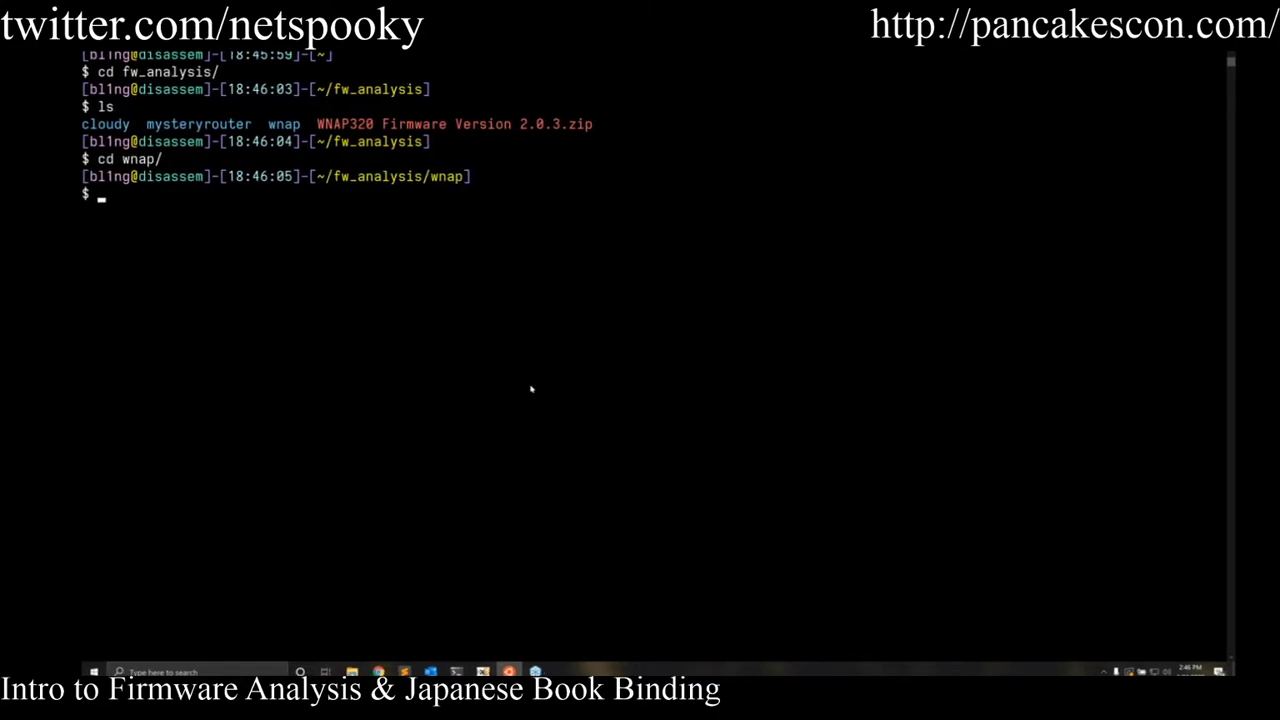
{"action": "type", "text": "ls"}
{"action": "key", "text": "Return"}
Descend through fs and home into www, listing each folder and the PHP web files.
{"action": "type", "text": "cd f"}
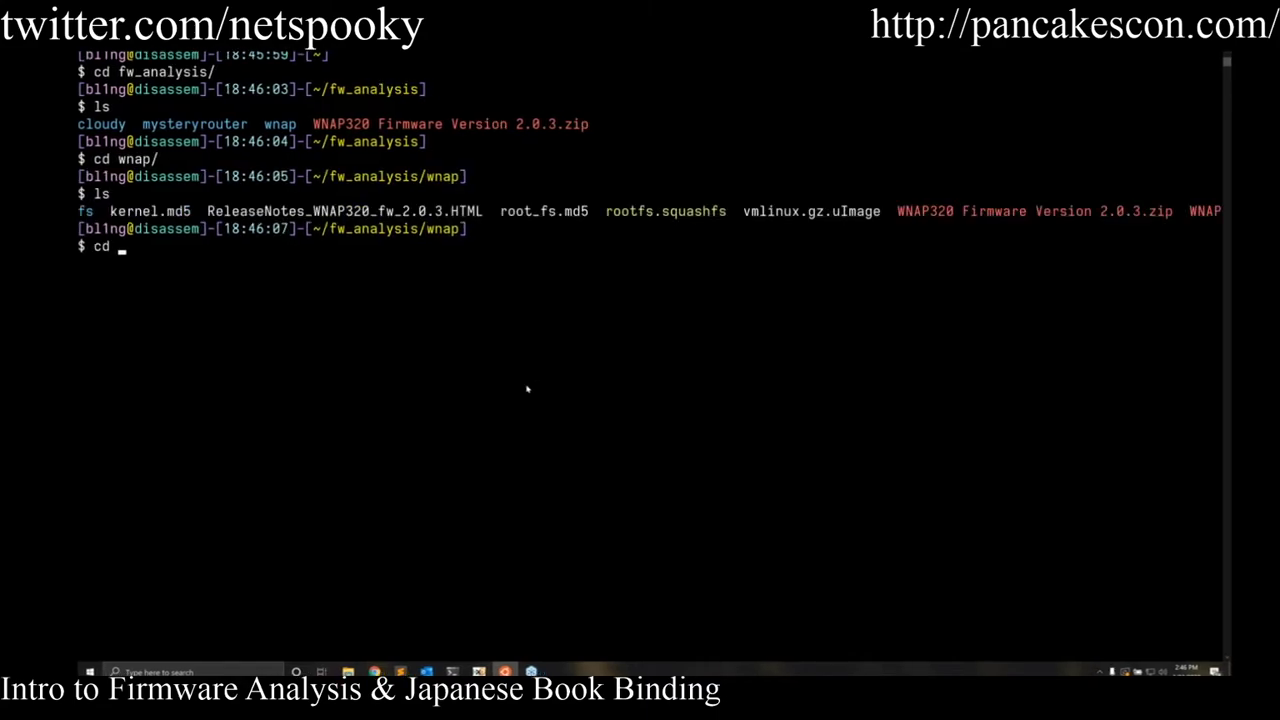
{"action": "key", "text": "Tab"}
{"action": "key", "text": "Return"}
{"action": "type", "text": "ls"}
{"action": "key", "text": "Return"}
{"action": "type", "text": "cd h"}
{"action": "key", "text": "Tab"}
{"action": "key", "text": "Return"}
{"action": "type", "text": "ls"}
{"action": "key", "text": "Return"}
{"action": "type", "text": "cd www"}
{"action": "key", "text": "Return"}
{"action": "type", "text": "ls"}
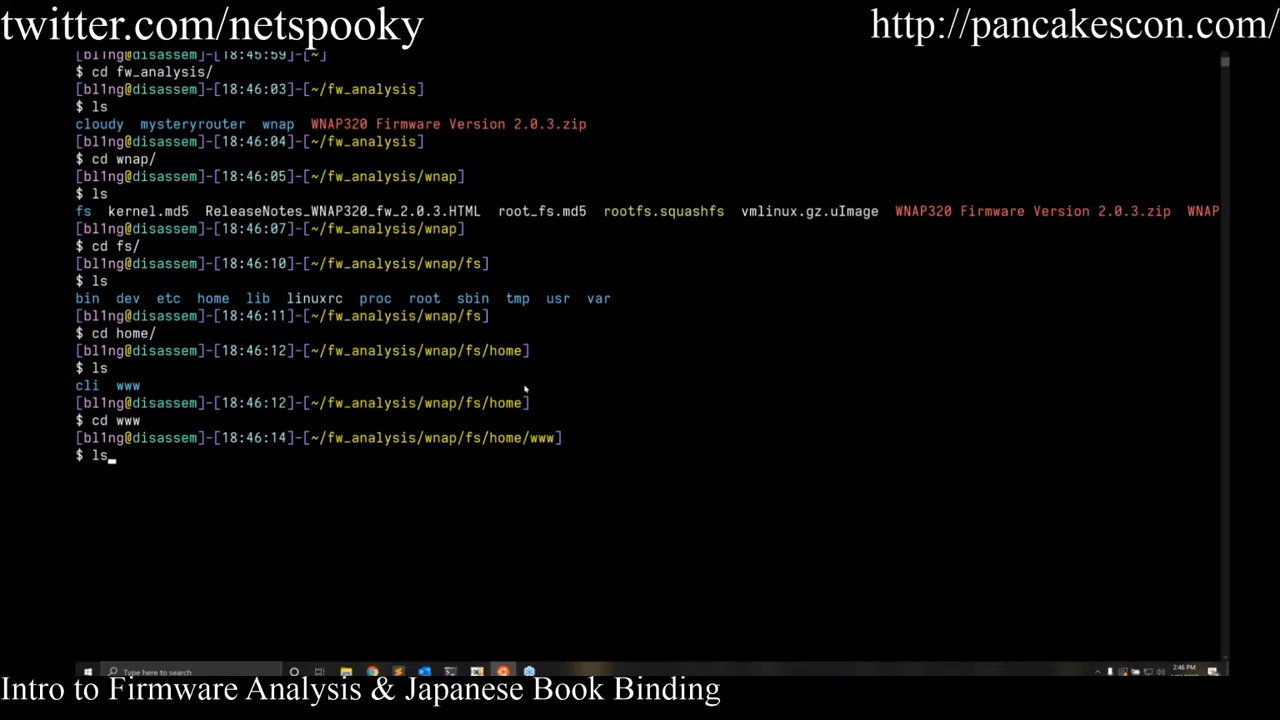
{"action": "key", "text": "Return"}
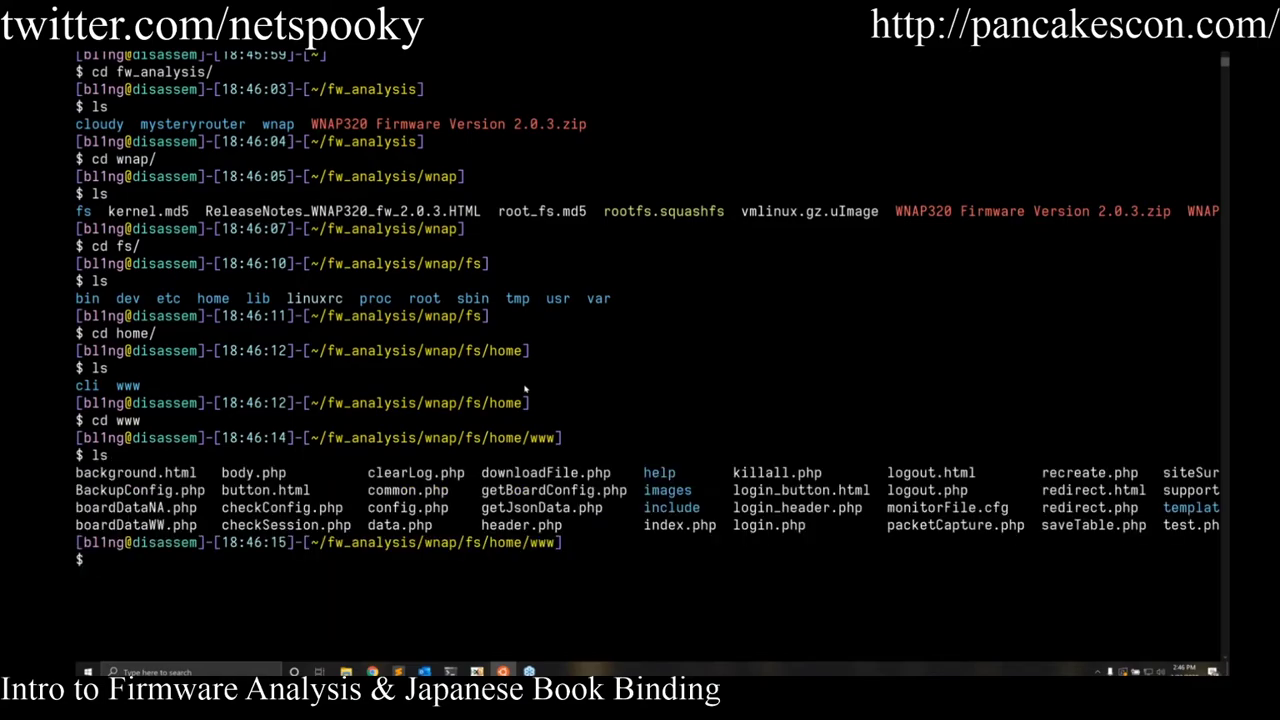
List the home folder, clear the screen, and go up twice to wnap.
{"action": "type", "text": "cd .."}
{"action": "key", "text": "Return"}
{"action": "type", "text": "ls"}
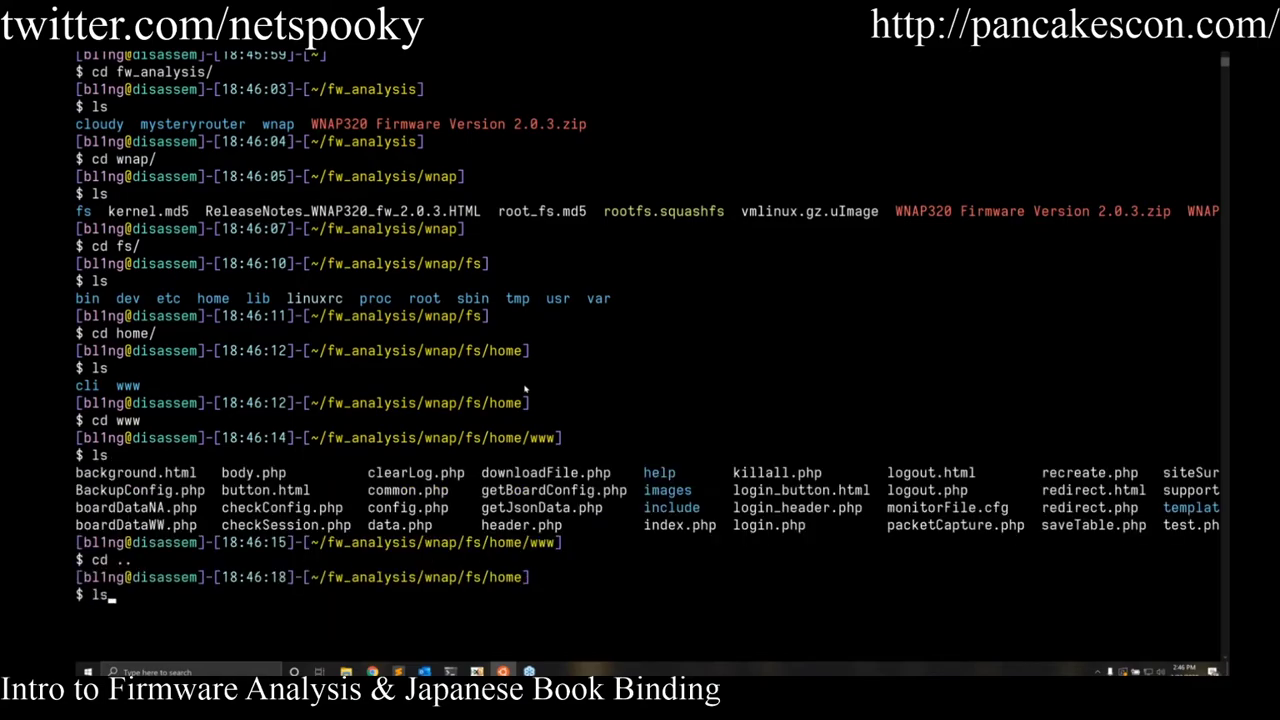
{"action": "key", "text": "Return"}
{"action": "type", "text": "clear"}
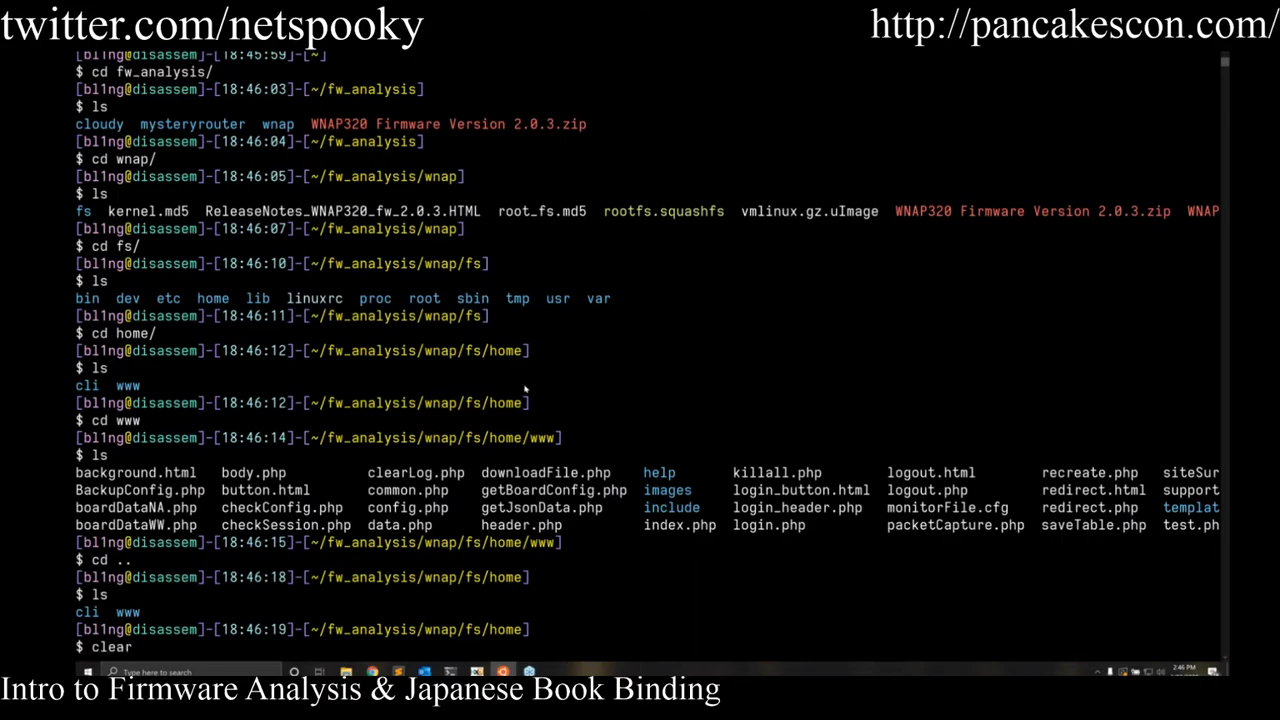
{"action": "key", "text": "Return"}
{"action": "type", "text": "cd .."}
{"action": "key", "text": "Return"}
{"action": "type", "text": "cd .."}
{"action": "key", "text": "Return"}
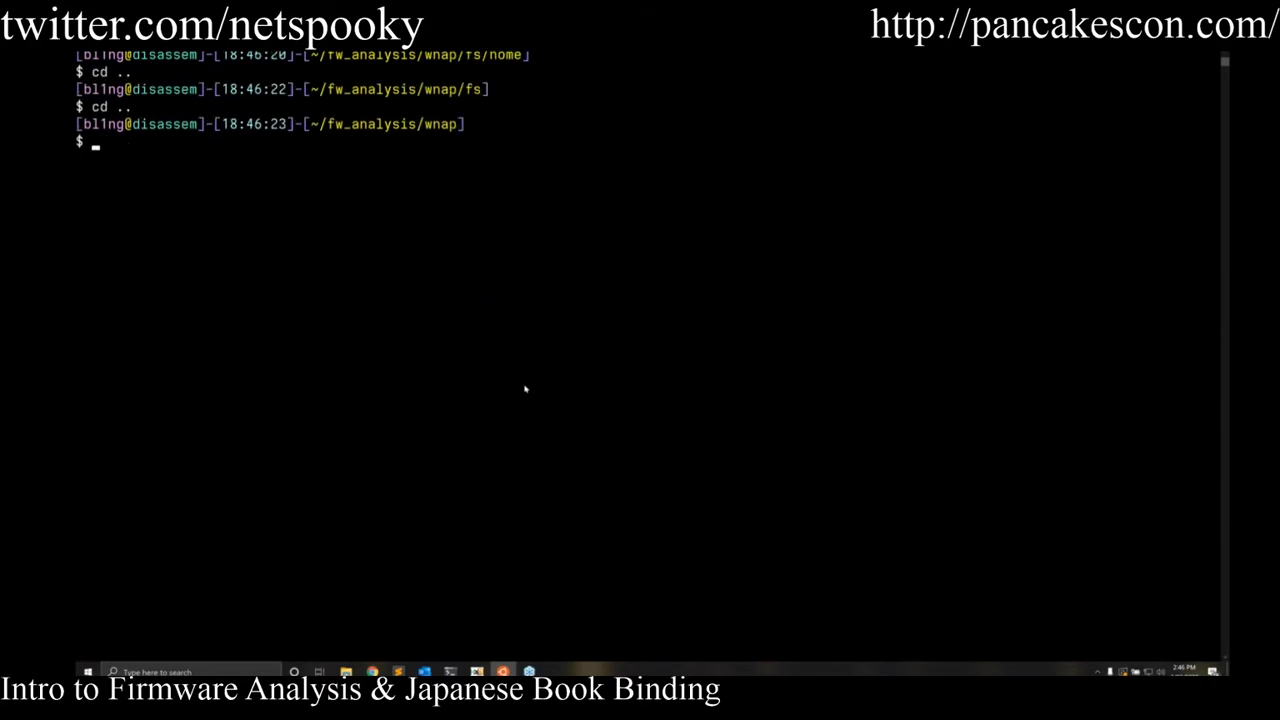
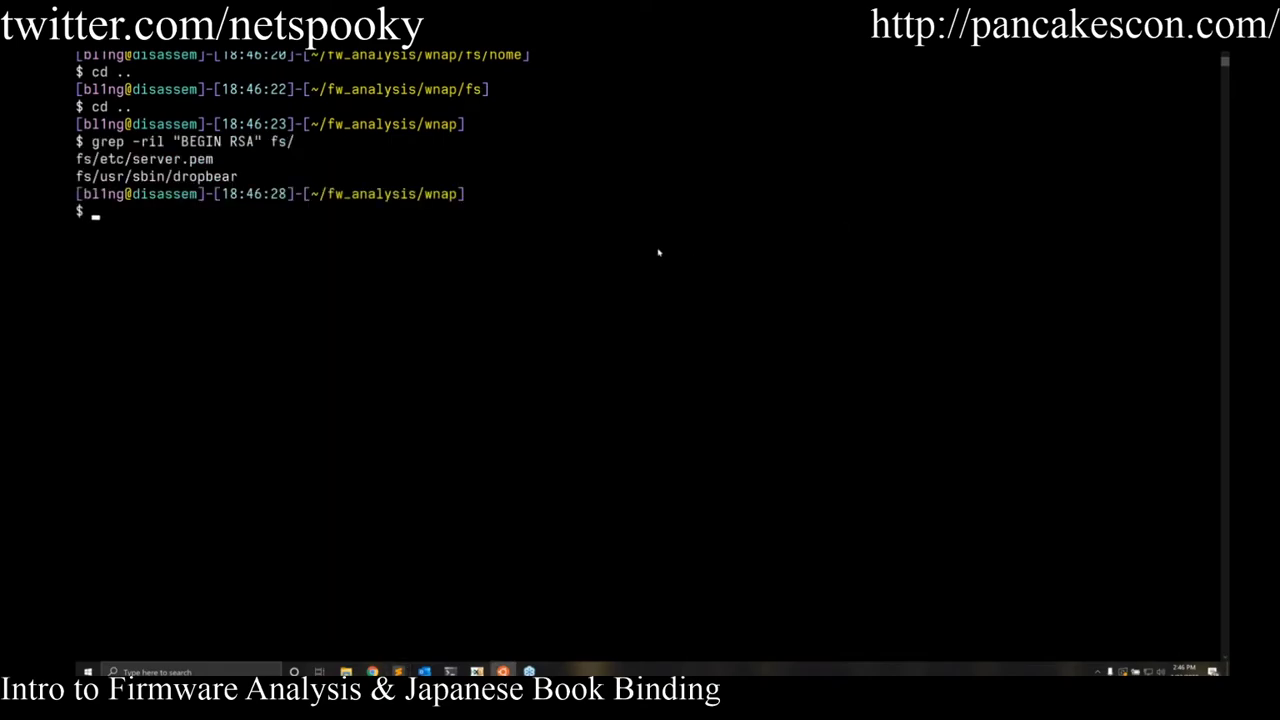
Highlight the grep -ril flags and both matches, fs/etc/server.pem and fs/usr/sbin/dropbear.
{"action": "left_click_drag", "start_coordinate": [164, 141], "coordinate": [92, 141]}
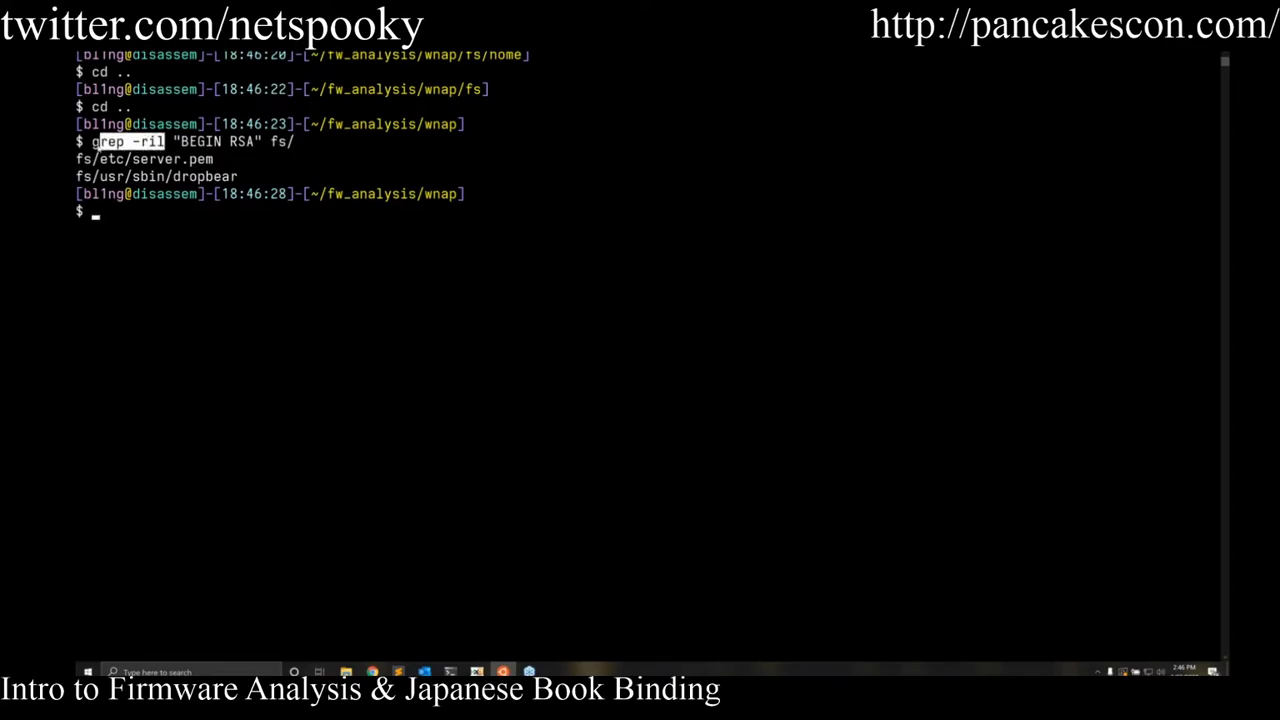
{"action": "left_click", "coordinate": [183, 158]}
{"action": "left_click_drag", "start_coordinate": [213, 159], "coordinate": [76, 159]}
{"action": "left_click", "coordinate": [225, 176]}
{"action": "left_click_drag", "start_coordinate": [225, 176], "coordinate": [174, 176]}
{"action": "left_click", "coordinate": [230, 176]}
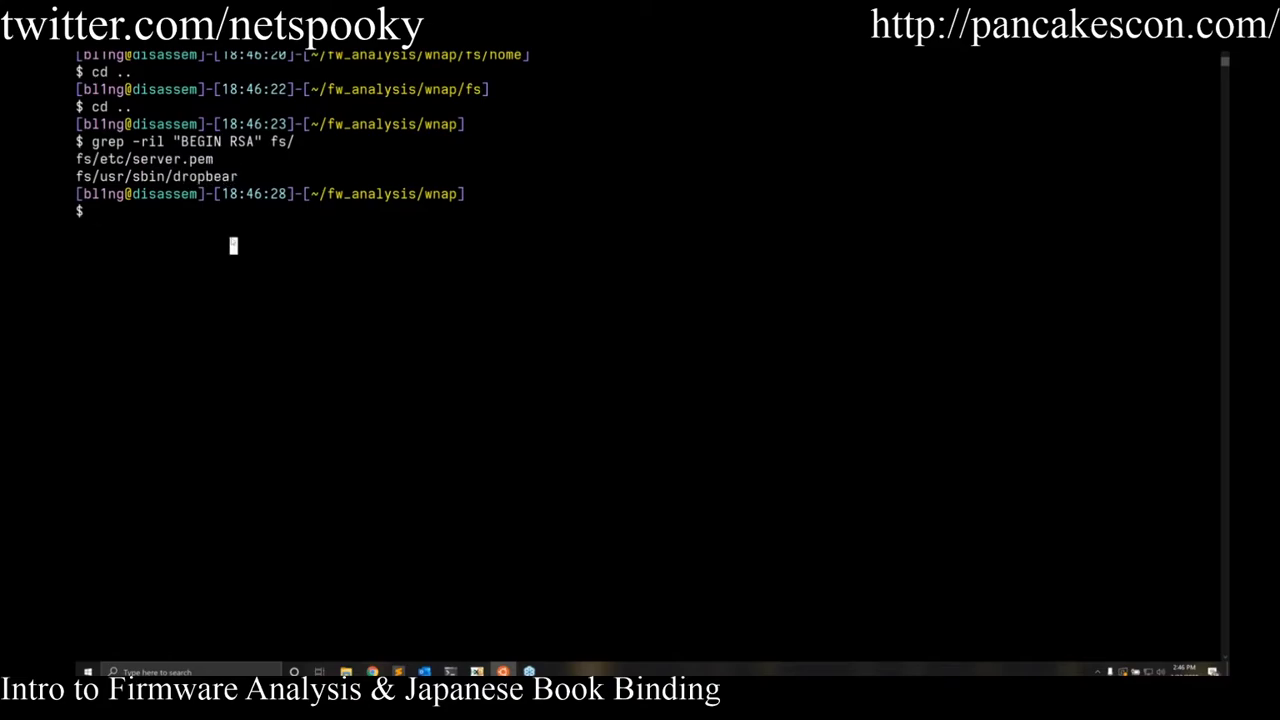
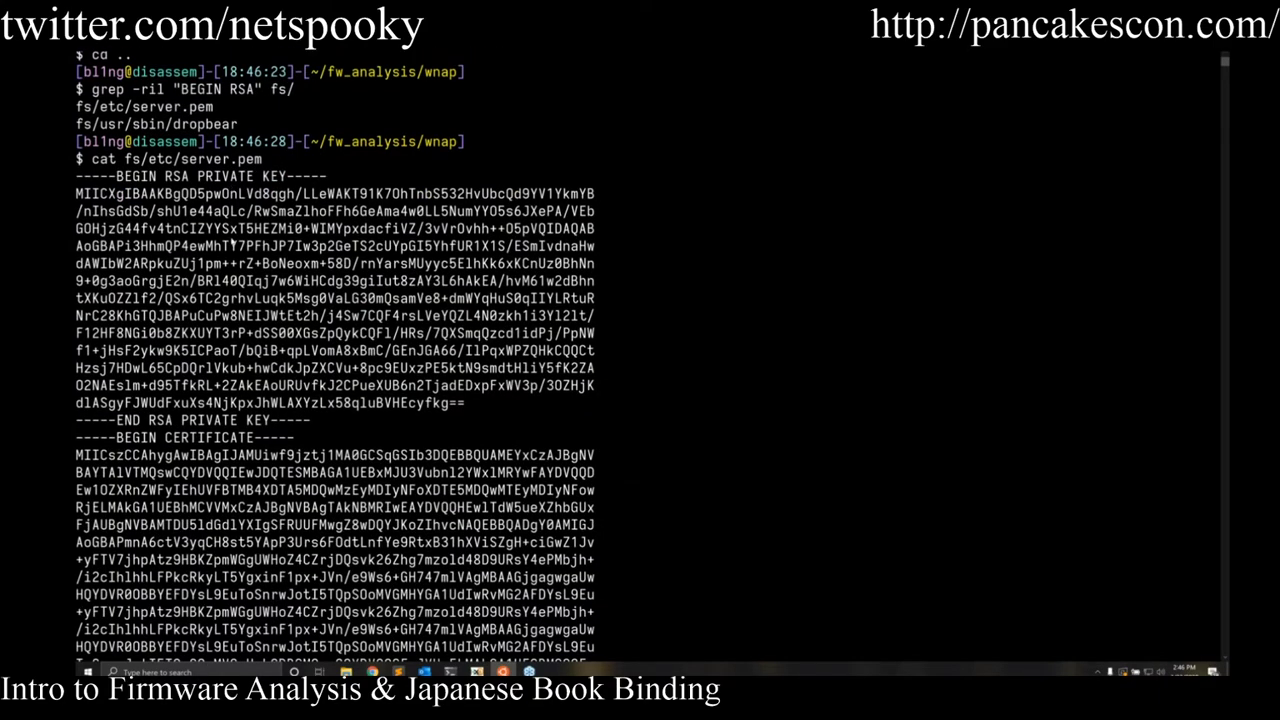
Clear the screen and rerun the grep -Erio IP-address search over fs/.
{"action": "scroll", "coordinate": [233, 242], "scroll_direction": "down", "scroll_amount": 1}
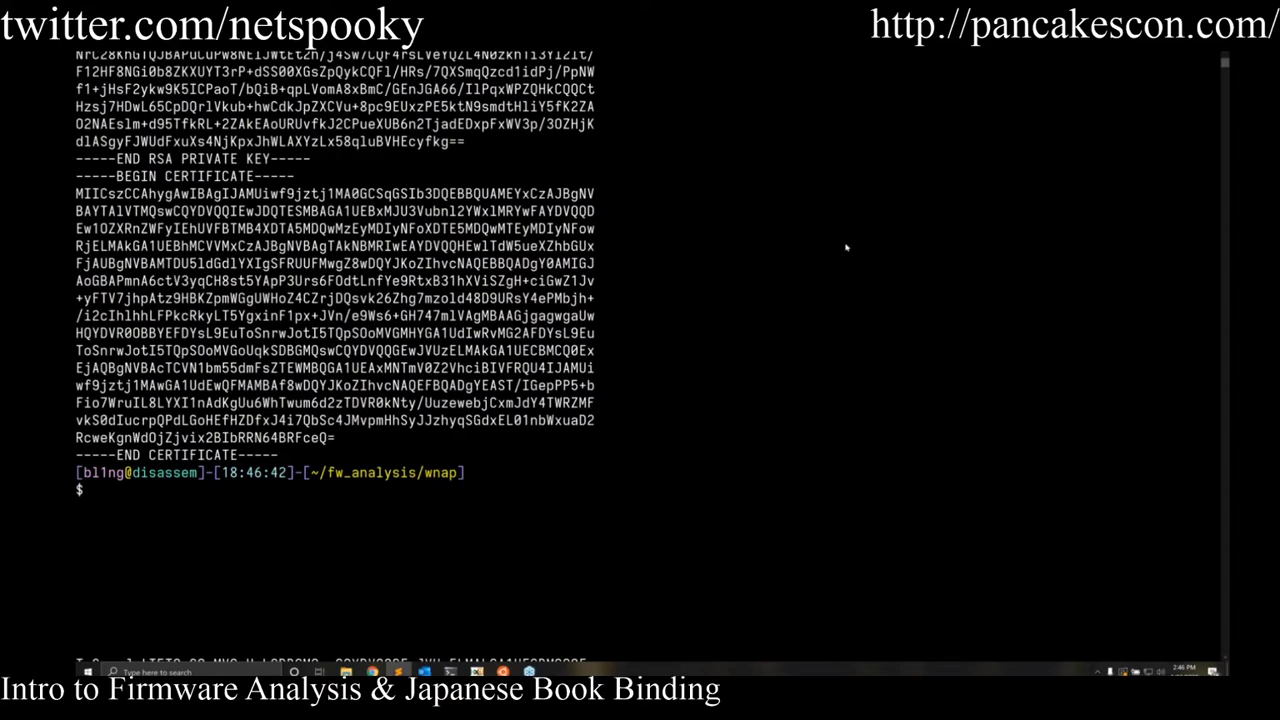
{"action": "type", "text": "clear"}
{"action": "key", "text": "Return"}
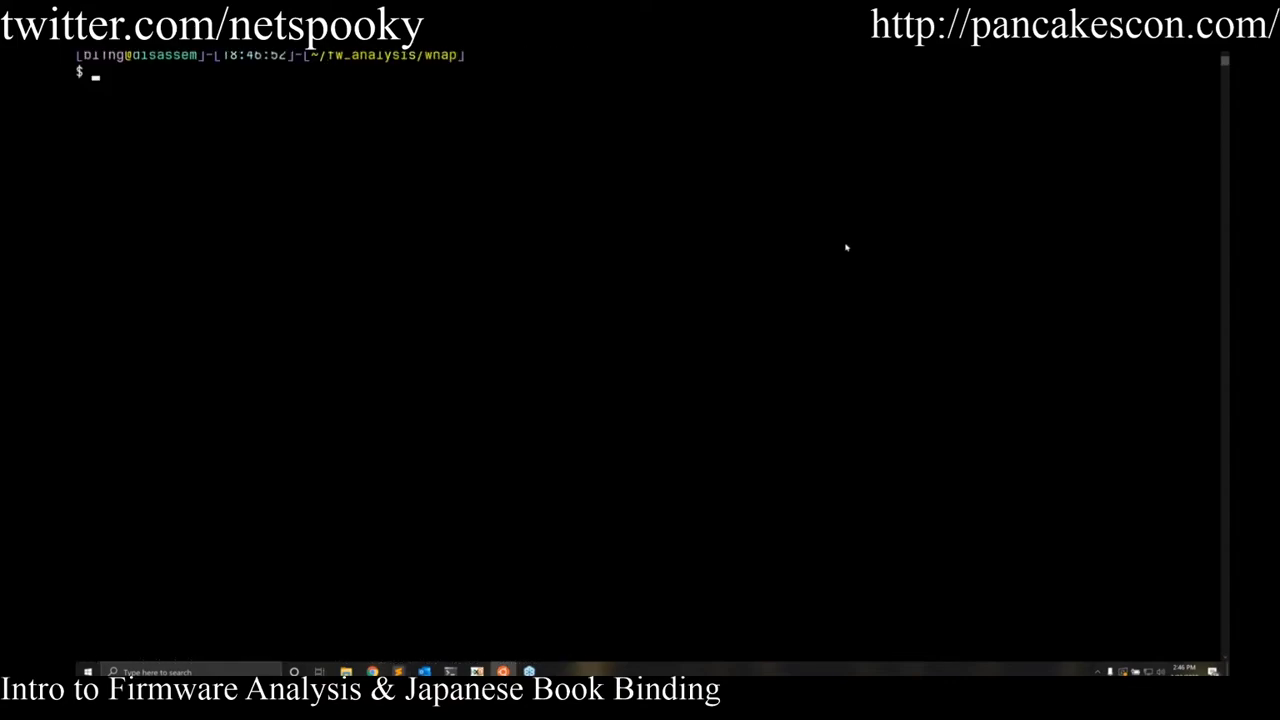
{"action": "key", "text": "ctrl+shift+v"}
{"action": "key", "text": "Return"}
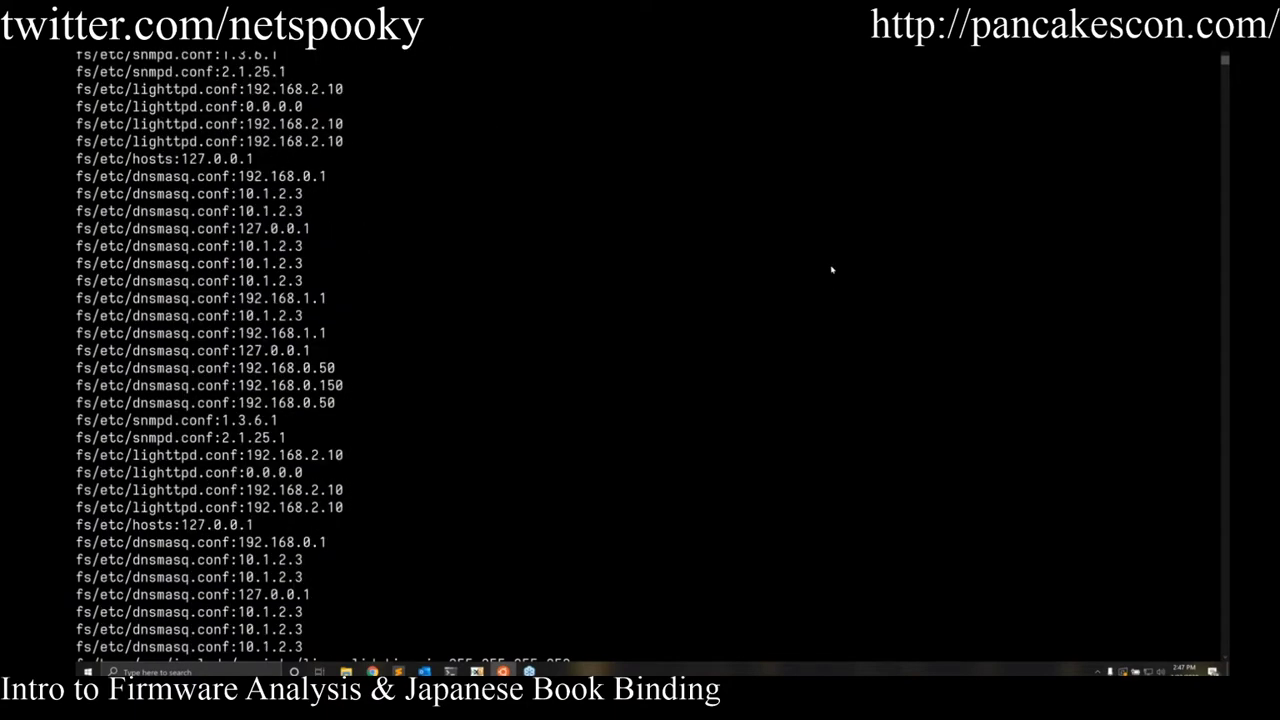
Scroll through the IP-address matches, then clear the screen with Ctrl+L.
{"action": "scroll", "coordinate": [830, 270], "scroll_direction": "up", "scroll_amount": 15}
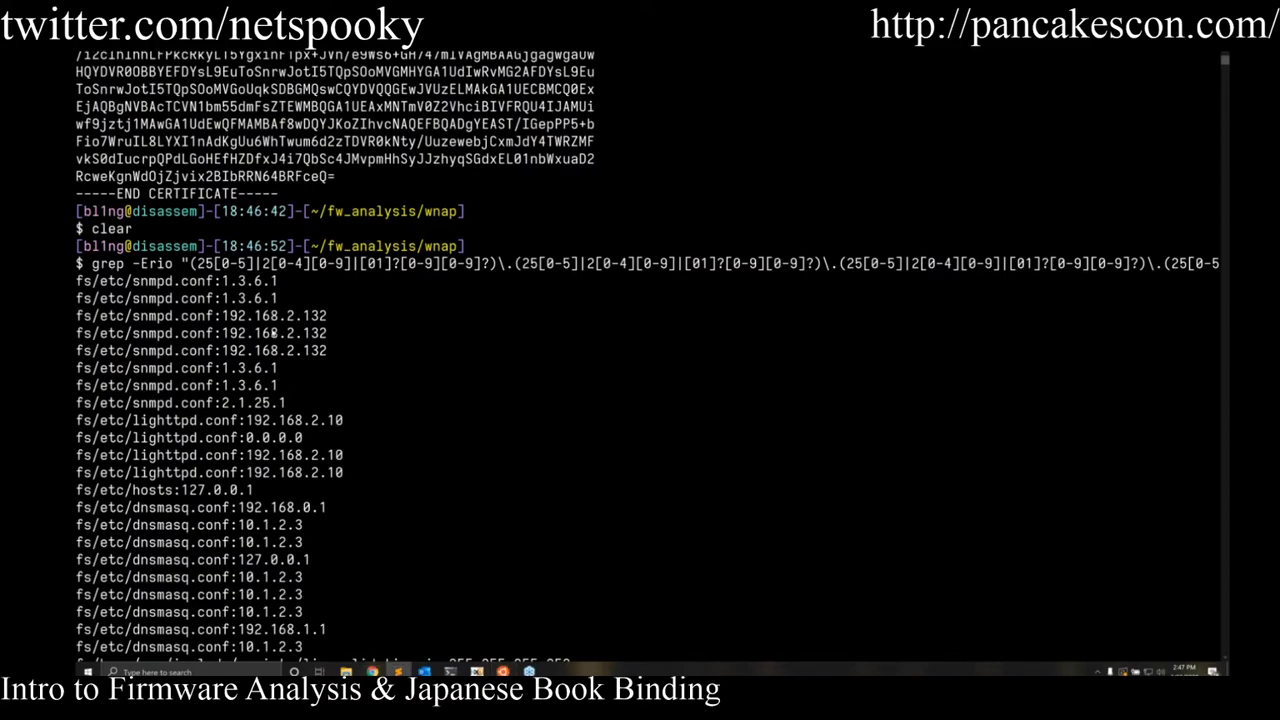
{"action": "scroll", "coordinate": [272, 333], "scroll_direction": "down", "scroll_amount": 9}
{"action": "scroll", "coordinate": [370, 296], "scroll_direction": "down", "scroll_amount": 16}
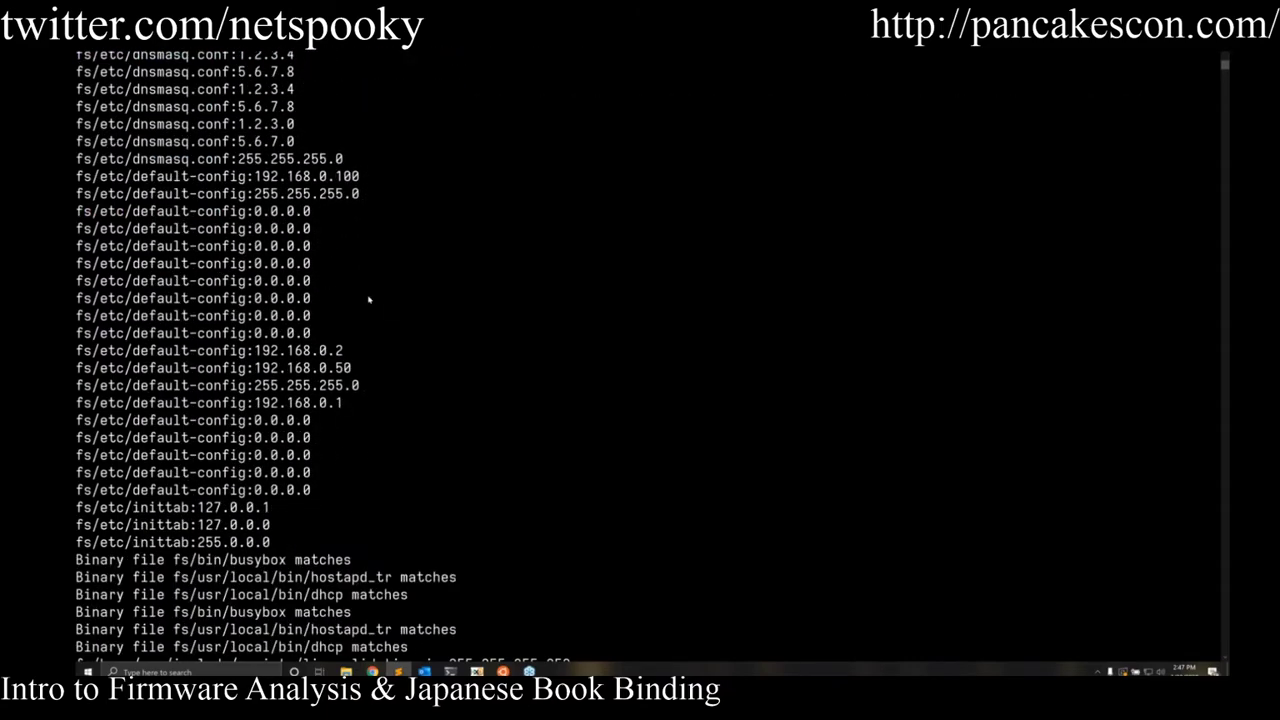
{"action": "scroll", "coordinate": [368, 300], "scroll_direction": "down", "scroll_amount": 4}
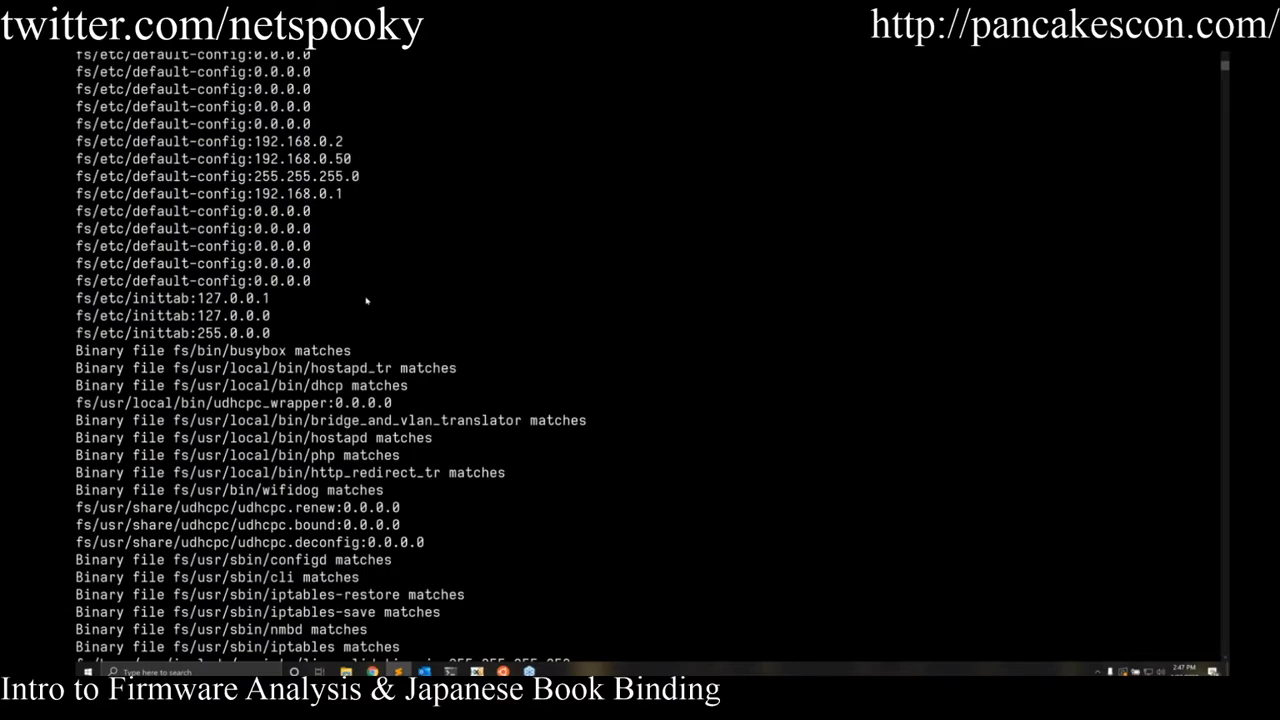
{"action": "scroll", "coordinate": [367, 300], "scroll_direction": "down", "scroll_amount": 3}
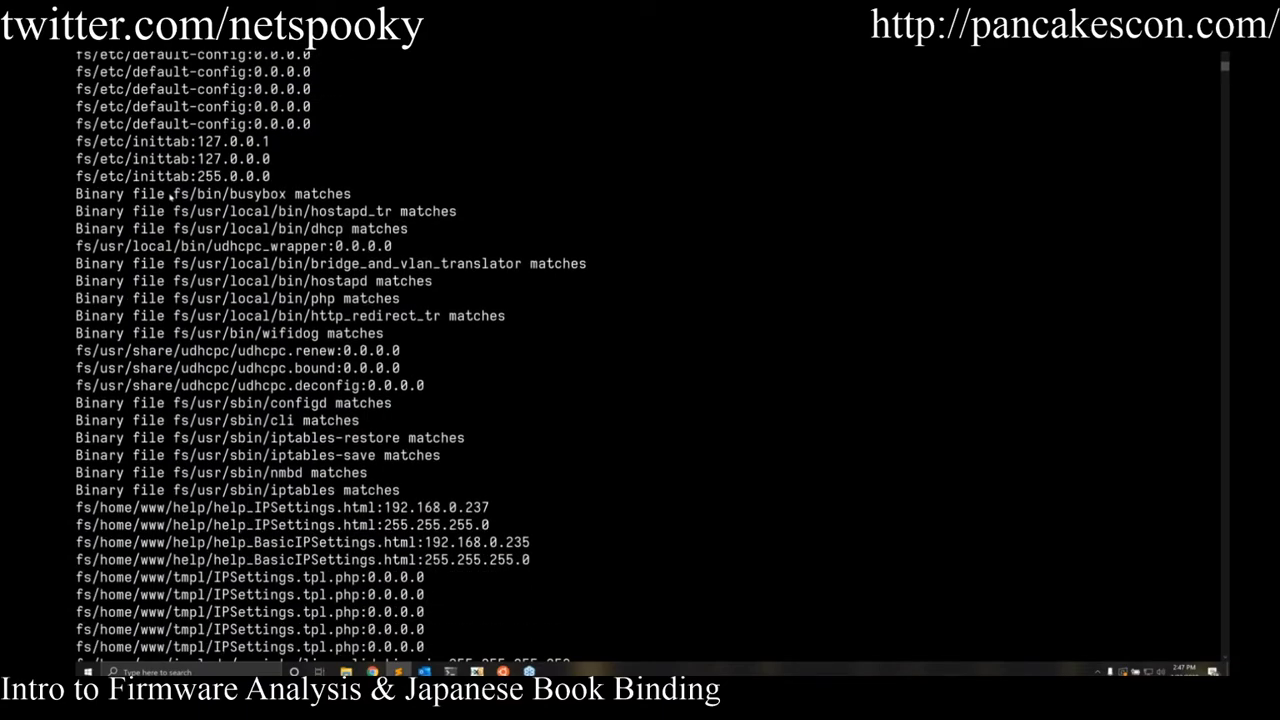
{"action": "left_click", "coordinate": [314, 228]}
{"action": "scroll", "coordinate": [354, 387], "scroll_direction": "down", "scroll_amount": 4}
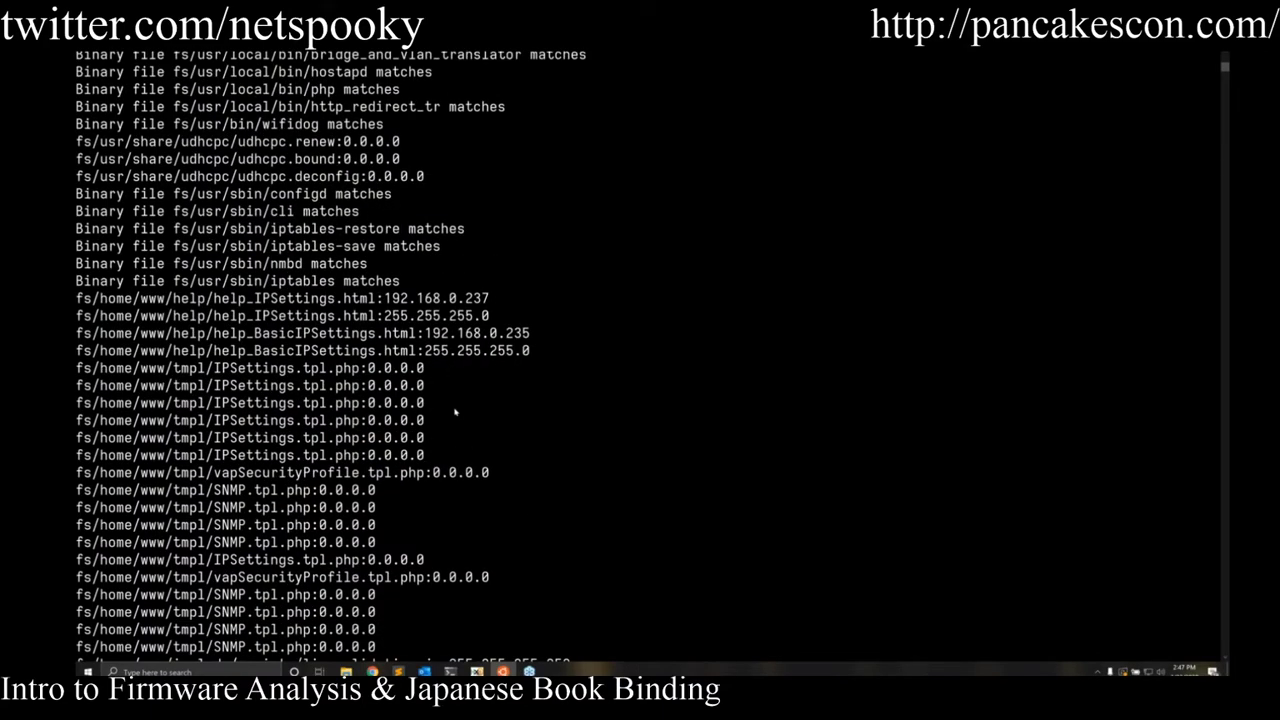
{"action": "scroll", "coordinate": [454, 411], "scroll_direction": "down", "scroll_amount": 1}
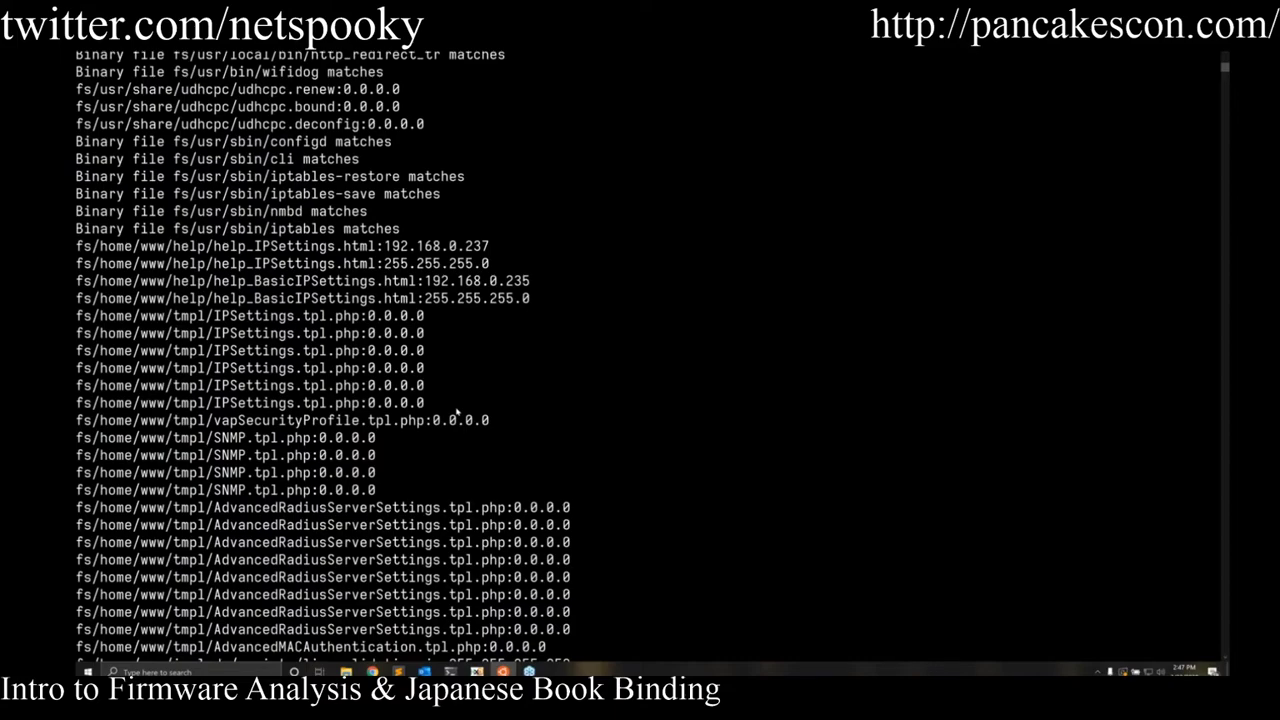
{"action": "key", "text": "ctrl+l"}
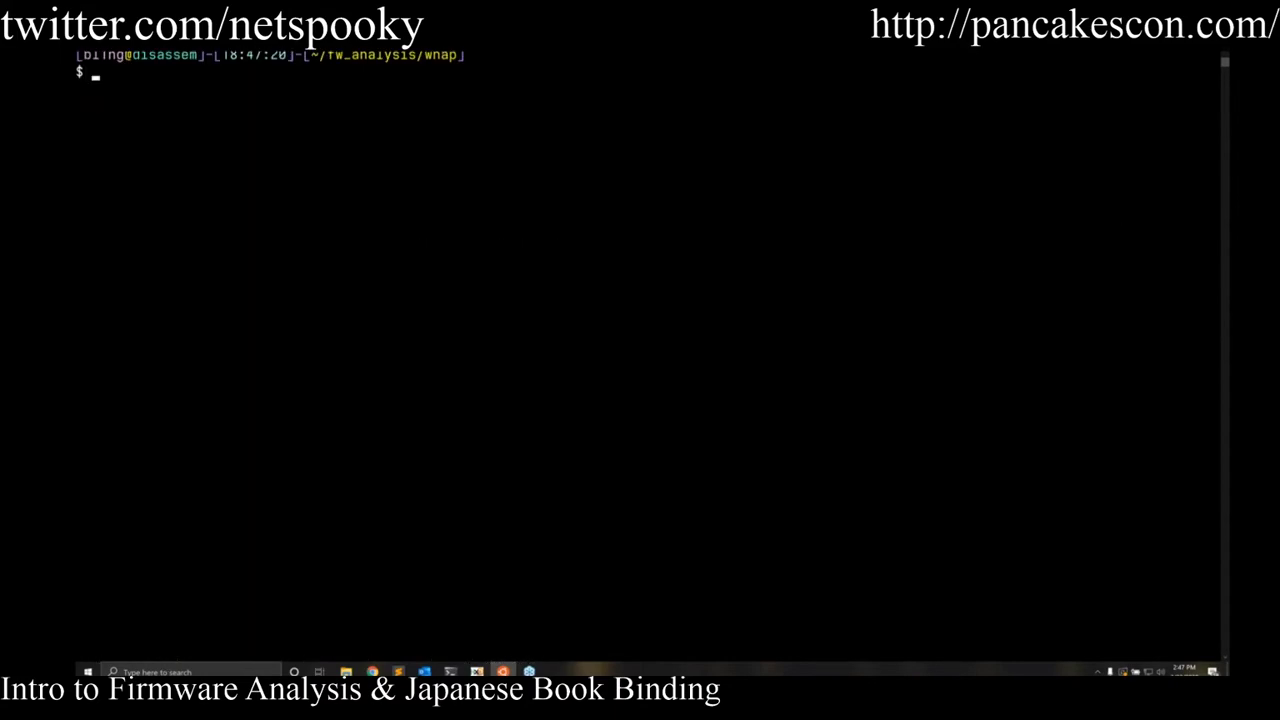
Enter fs and list the programs in usr/local/bin with ll.
{"action": "type", "text": "cd fs"}
{"action": "key", "text": "Return"}
{"action": "type", "text": "ll usr/local/bin"}
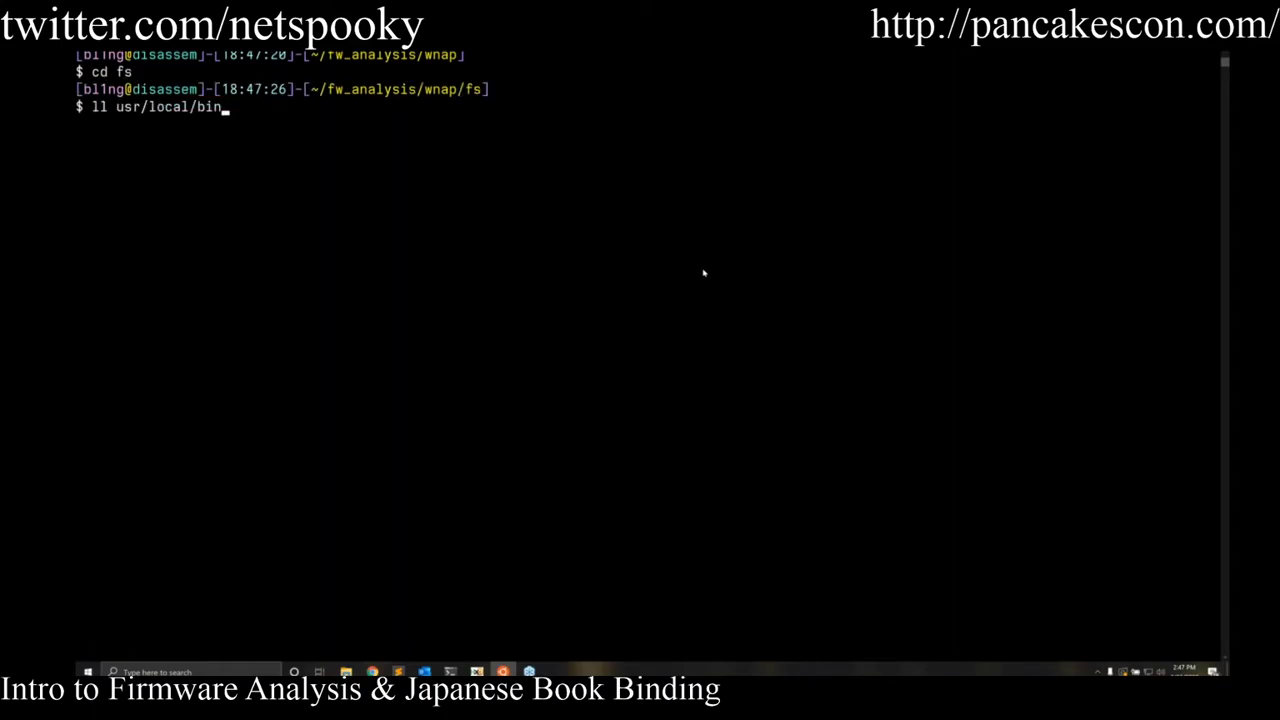
{"action": "type", "text": "ll usr/local/bin"}
{"action": "key", "text": "Return"}
{"action": "scroll", "coordinate": [696, 277], "scroll_direction": "up", "scroll_amount": 10}
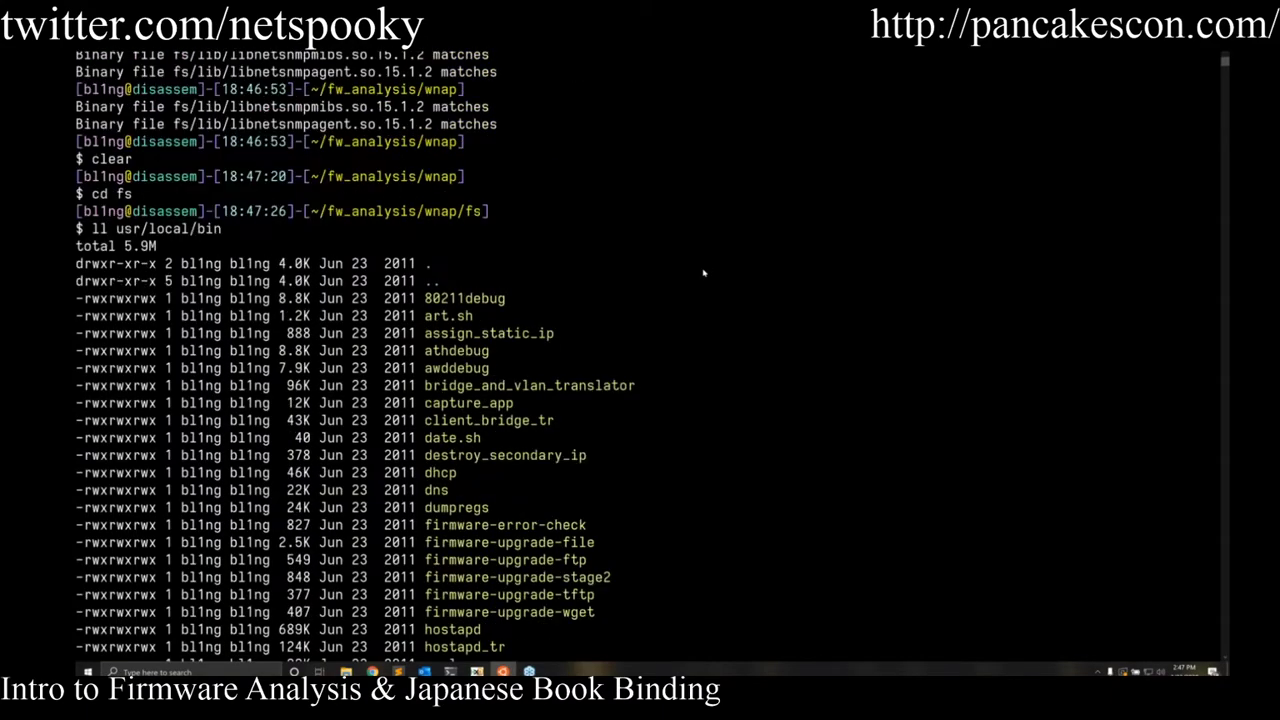
{"action": "scroll", "coordinate": [688, 281], "scroll_direction": "down", "scroll_amount": 4}
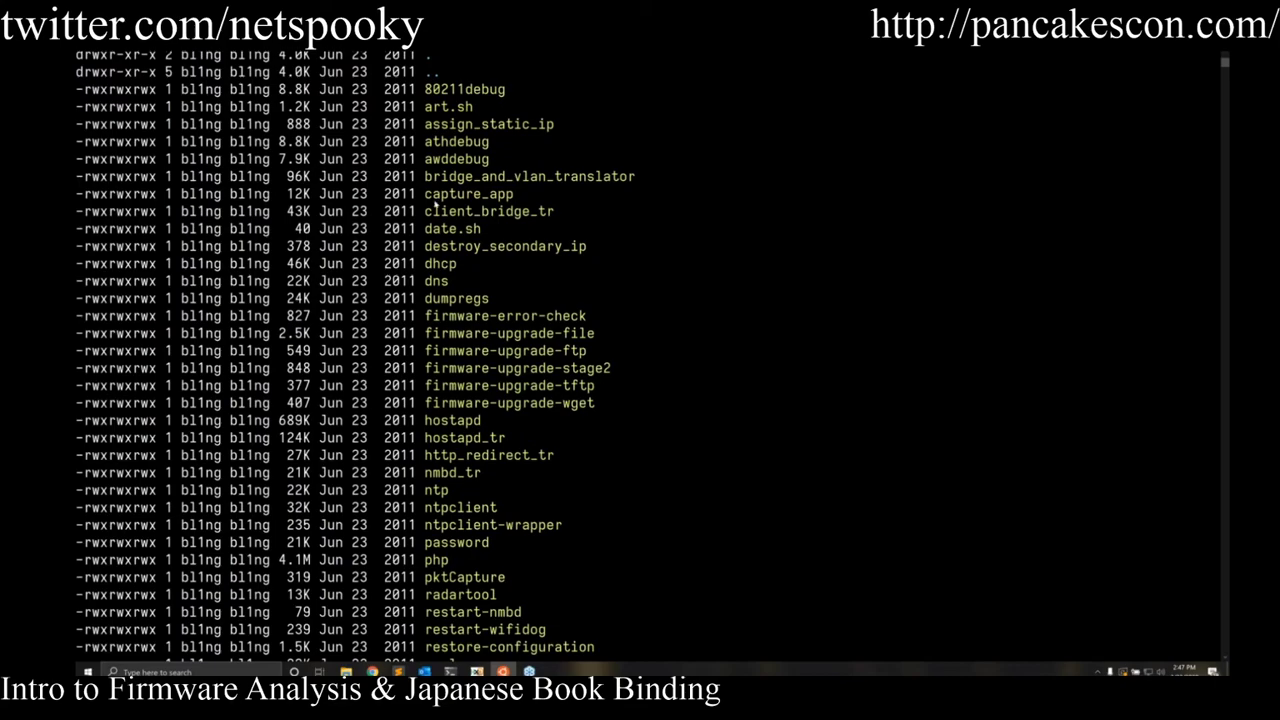
{"action": "scroll", "coordinate": [679, 324], "scroll_direction": "down", "scroll_amount": 5}
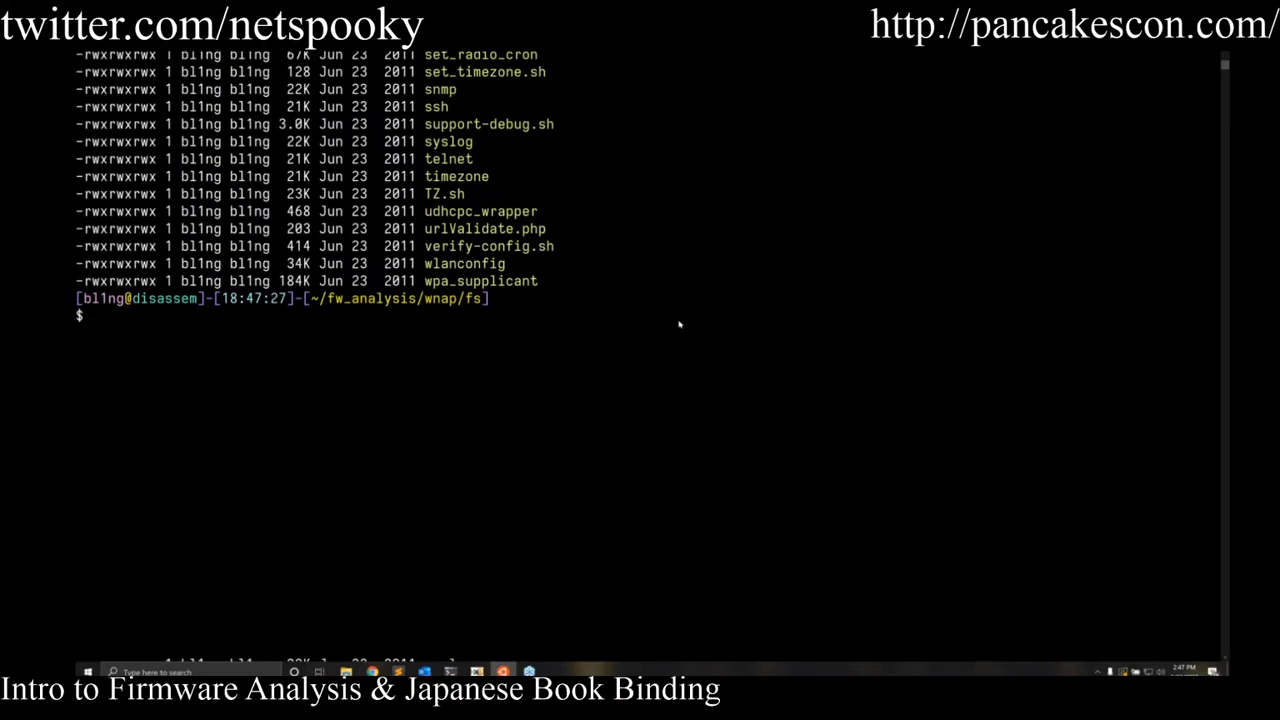
Return to the wnap folder and list its firmware files.
{"action": "type", "text": "cd .."}
{"action": "key", "text": "Return"}
{"action": "type", "text": "ls"}
{"action": "key", "text": "Return"}
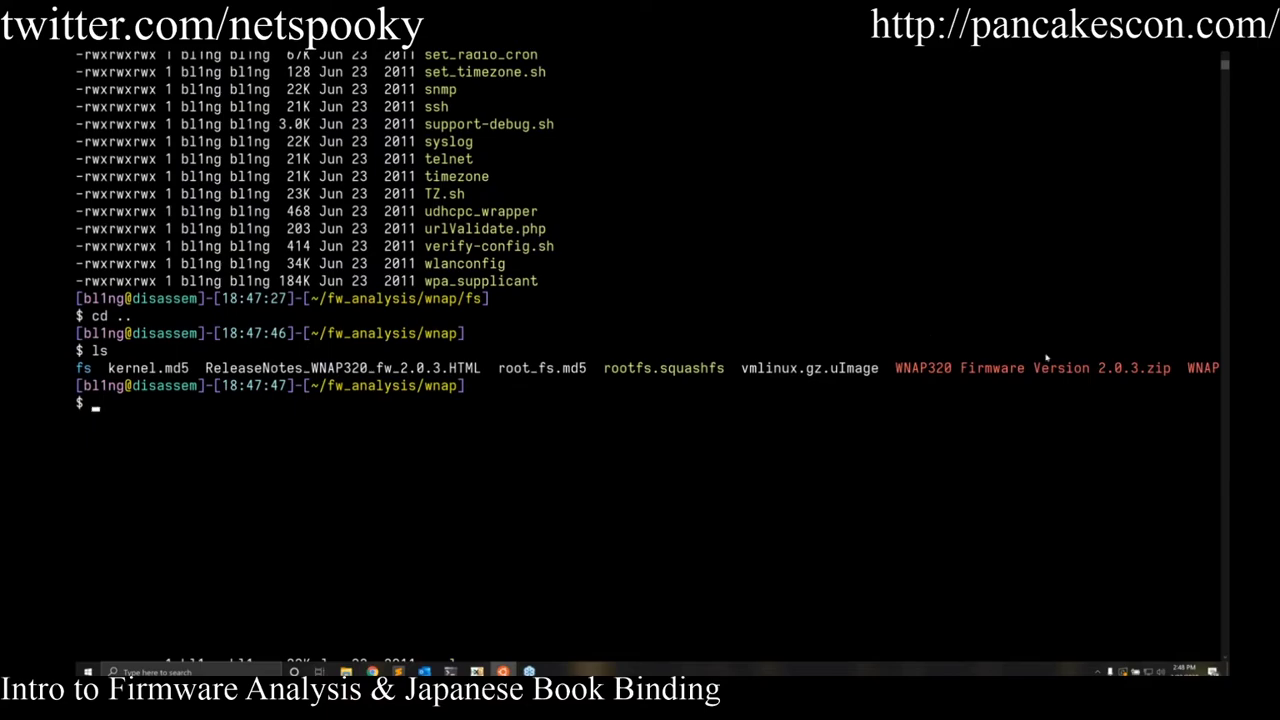
Go up to fw_analysis and into the mysteryrouter folder, listing its contents.
{"action": "type", "text": "cd .."}
{"action": "key", "text": "Return"}
{"action": "type", "text": "ls"}
{"action": "key", "text": "Return"}
{"action": "type", "text": "cd"}
{"action": "type", "text": " cloudy/"}
{"action": "key", "text": "BackSpace"}
{"action": "key", "text": "BackSpace"}
{"action": "key", "text": "BackSpace"}
{"action": "key", "text": "BackSpace"}
{"action": "key", "text": "BackSpace"}
{"action": "key", "text": "BackSpace"}
{"action": "key", "text": "BackSpace"}
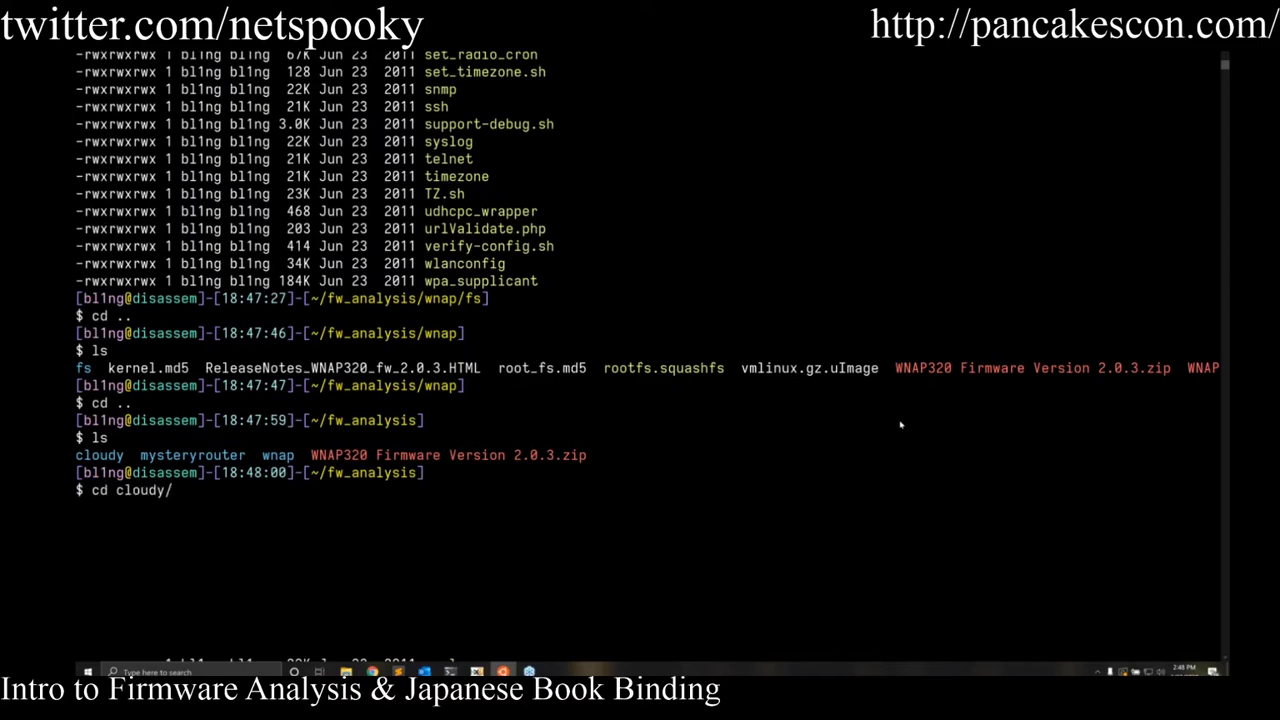
{"action": "type", "text": "m"}
{"action": "key", "text": "Tab"}
{"action": "key", "text": "Return"}
{"action": "type", "text": "ls"}
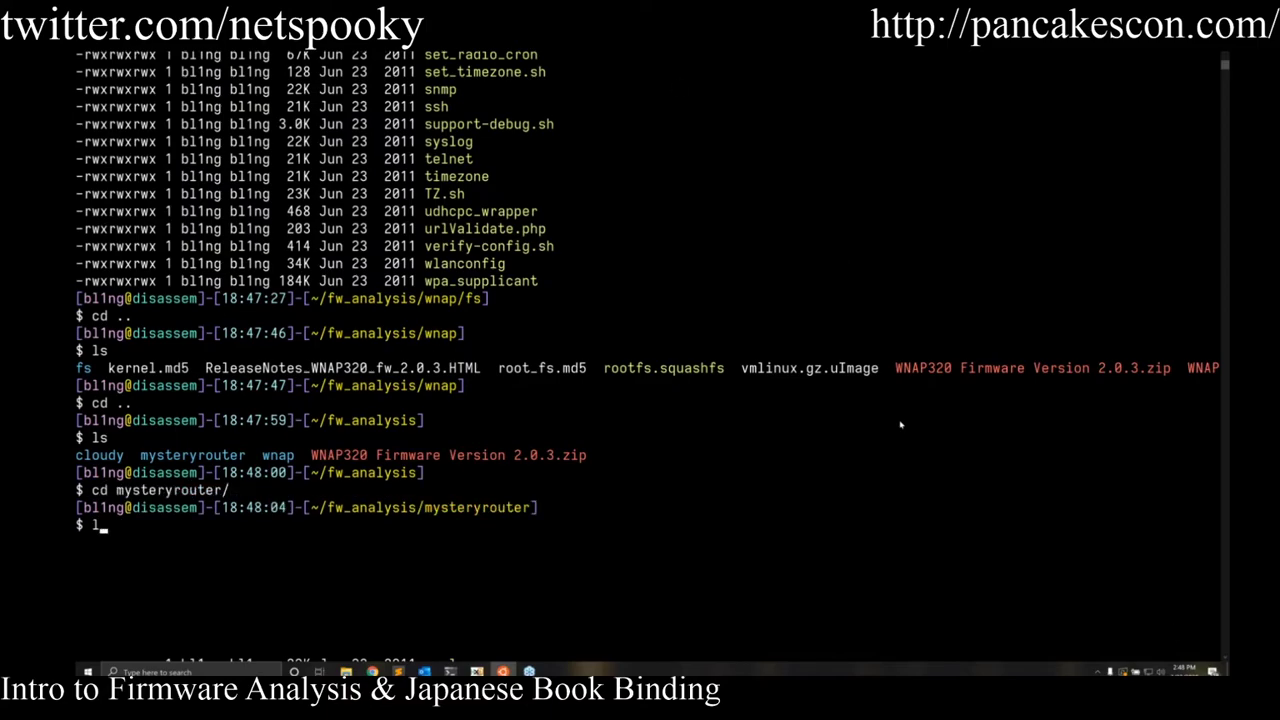
{"action": "key", "text": "Return"}
Clear the screen, list mysteryrouter in detail, and extract mysteryfw.bin with binwalk -e.
{"action": "type", "text": "clear"}
{"action": "key", "text": "Return"}
{"action": "type", "text": "ll"}
{"action": "key", "text": "Return"}
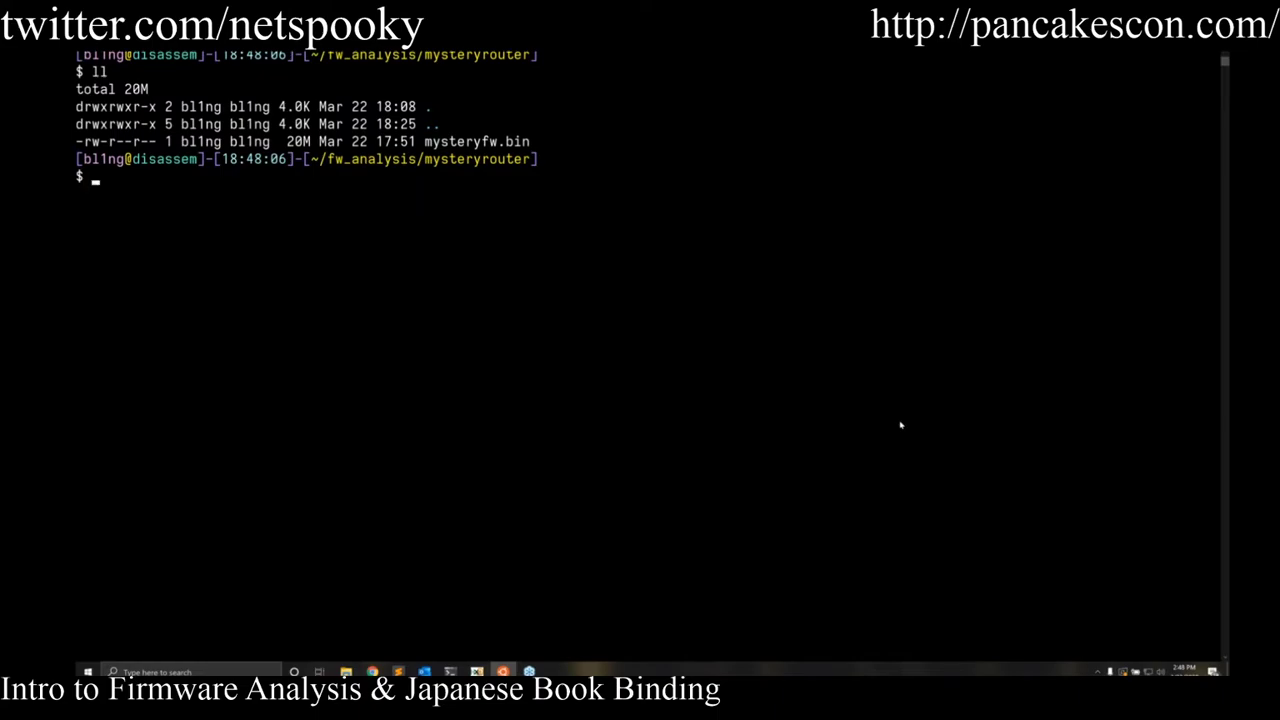
{"action": "type", "text": "xxd"}
{"action": "key", "text": "BackSpace"}
{"action": "key", "text": "BackSpace"}
{"action": "key", "text": "BackSpace"}
{"action": "key", "text": "BackSpace"}
{"action": "type", "text": "binwalk -e m"}
{"action": "key", "text": "Tab"}
{"action": "key", "text": "Return"}
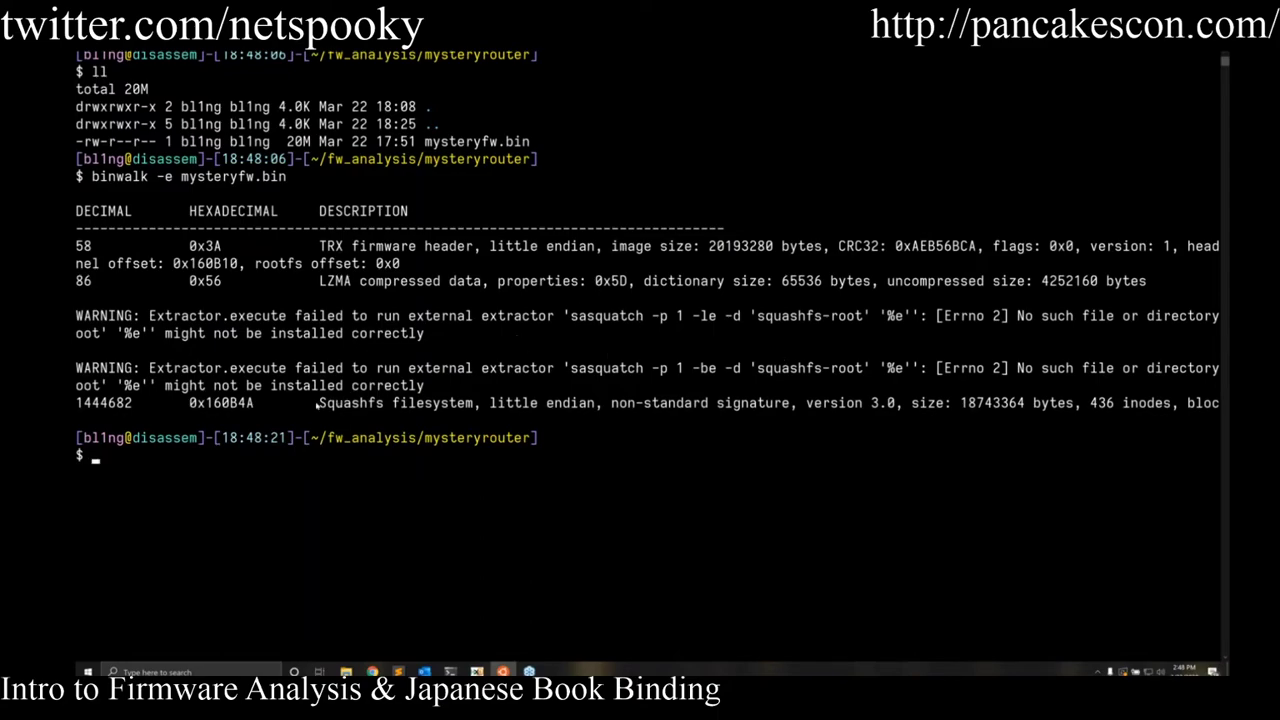
Mark the Squashfs entry, copy the mysteryfw.bin name, and enter _mysteryfw.bin.extracted.
{"action": "left_click_drag", "start_coordinate": [318, 403], "coordinate": [458, 403]}
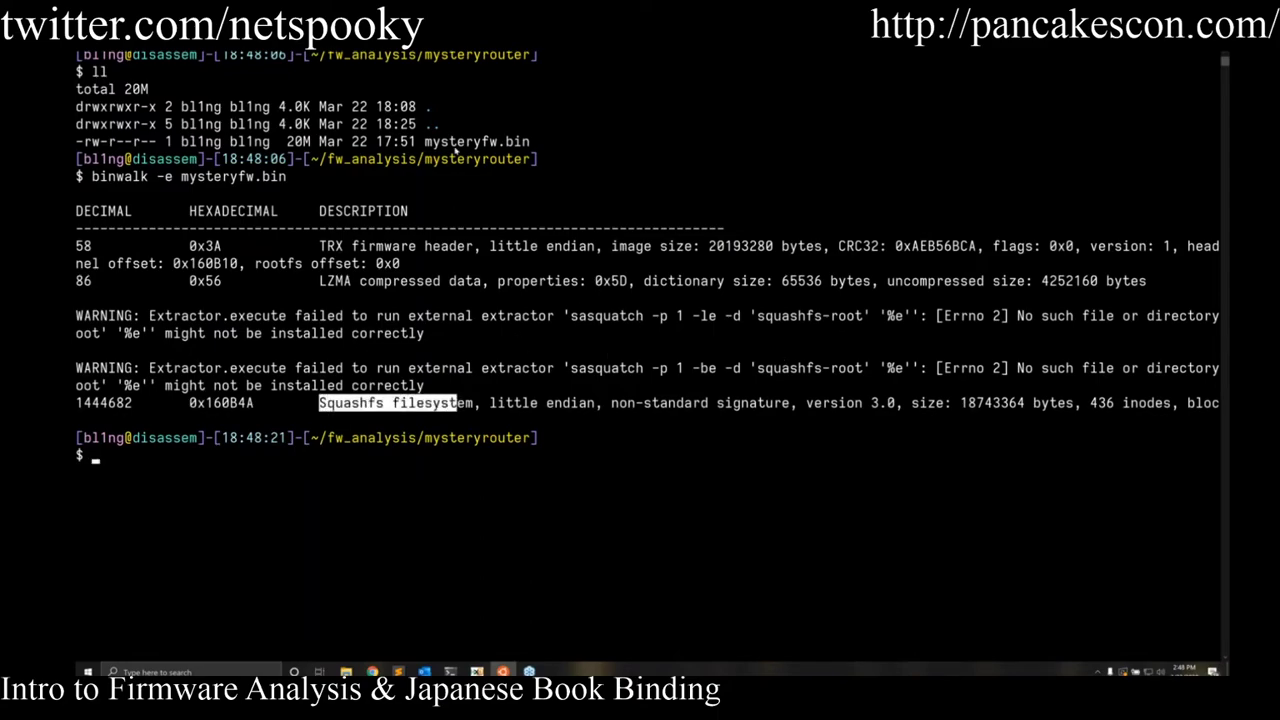
{"action": "left_click_drag", "start_coordinate": [424, 142], "coordinate": [528, 150]}
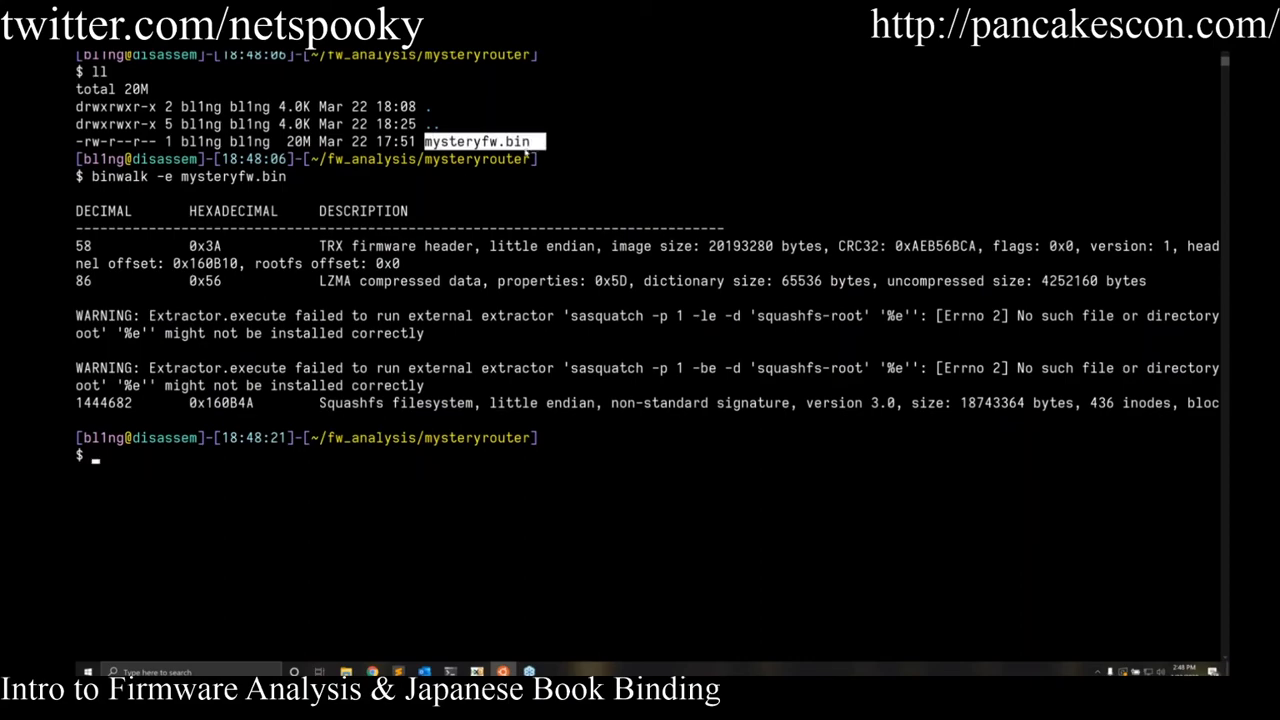
{"action": "right_click", "coordinate": [528, 150]}
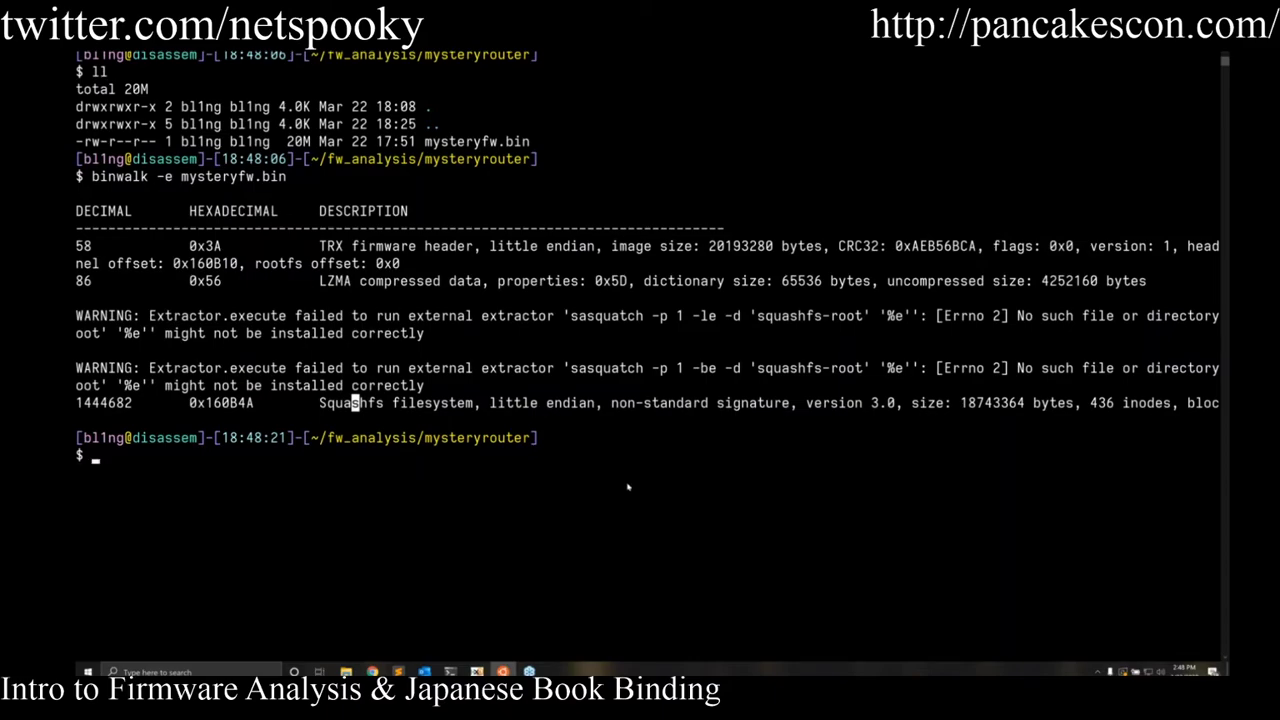
{"action": "type", "text": "ls"}
{"action": "key", "text": "Return"}
{"action": "type", "text": "cd _mysteryfw.bin.extracted/"}
{"action": "key", "text": "Return"}
{"action": "type", "text": "ls"}
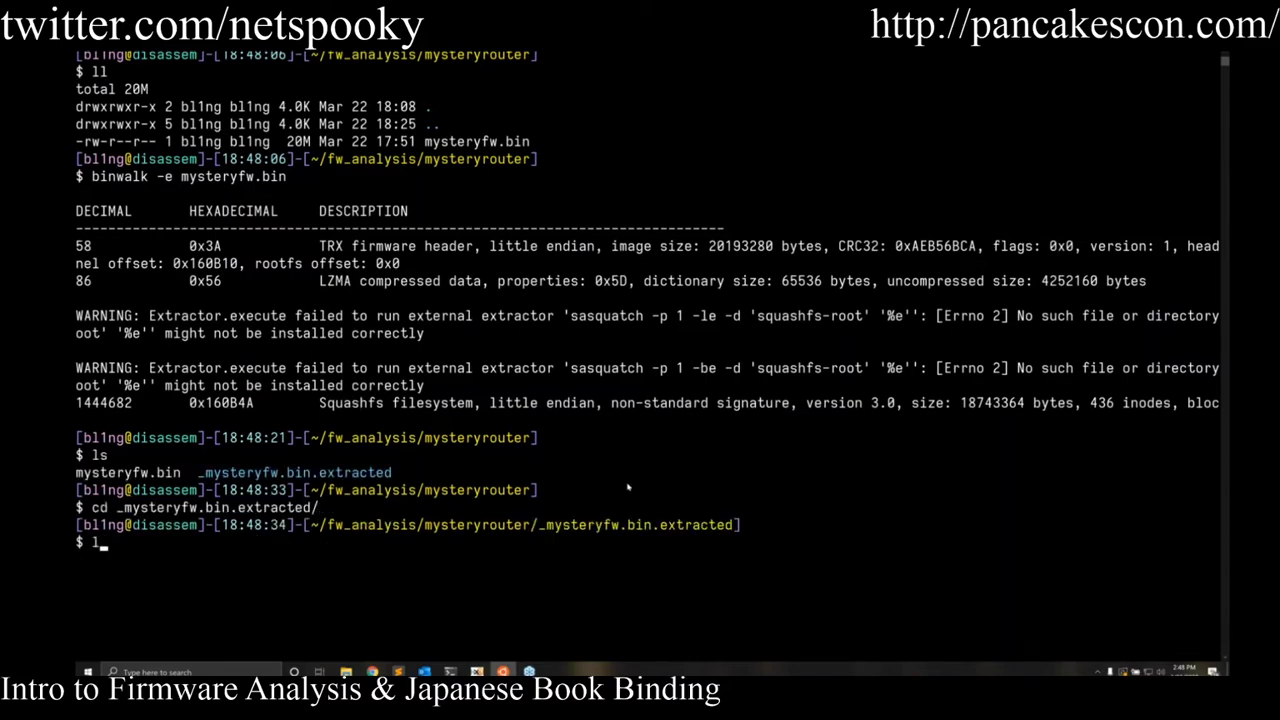
{"action": "key", "text": "Return"}
Enter squashfs-root and list it with ls and ll, finding it empty.
{"action": "type", "text": "cd squashfs-root/"}
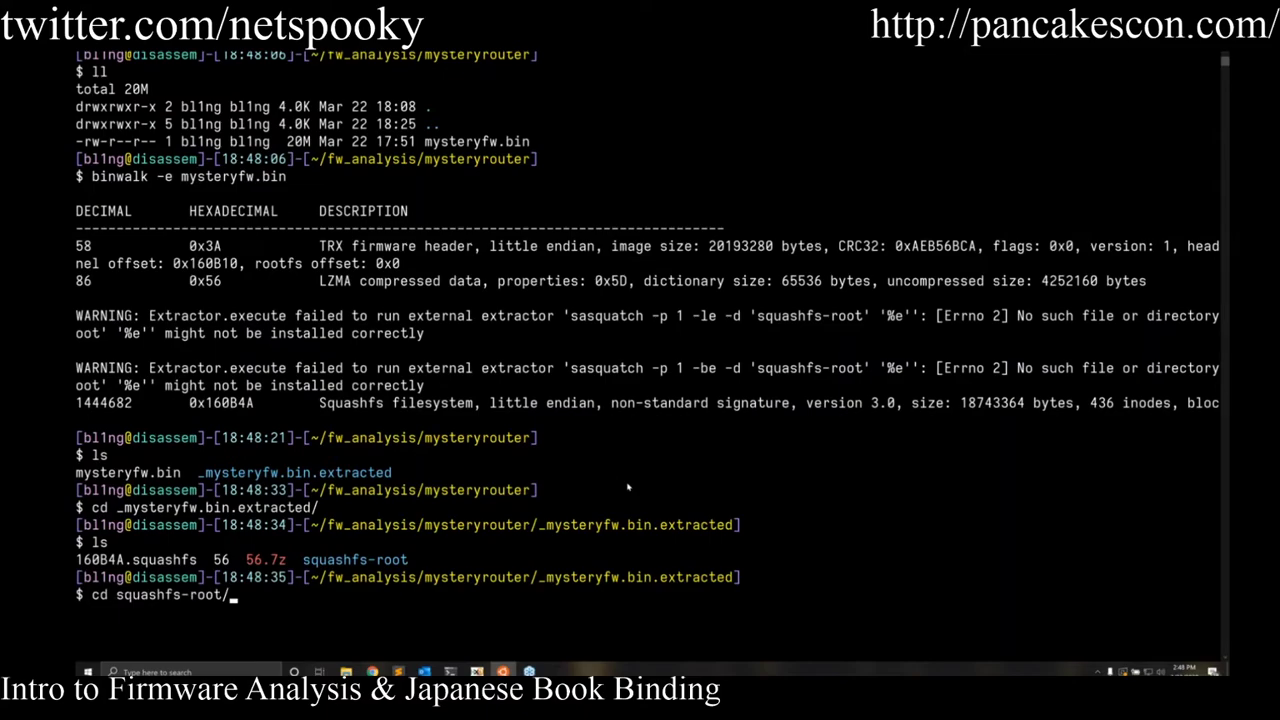
{"action": "key", "text": "Return"}
{"action": "type", "text": "ll"}
{"action": "key", "text": "Return"}
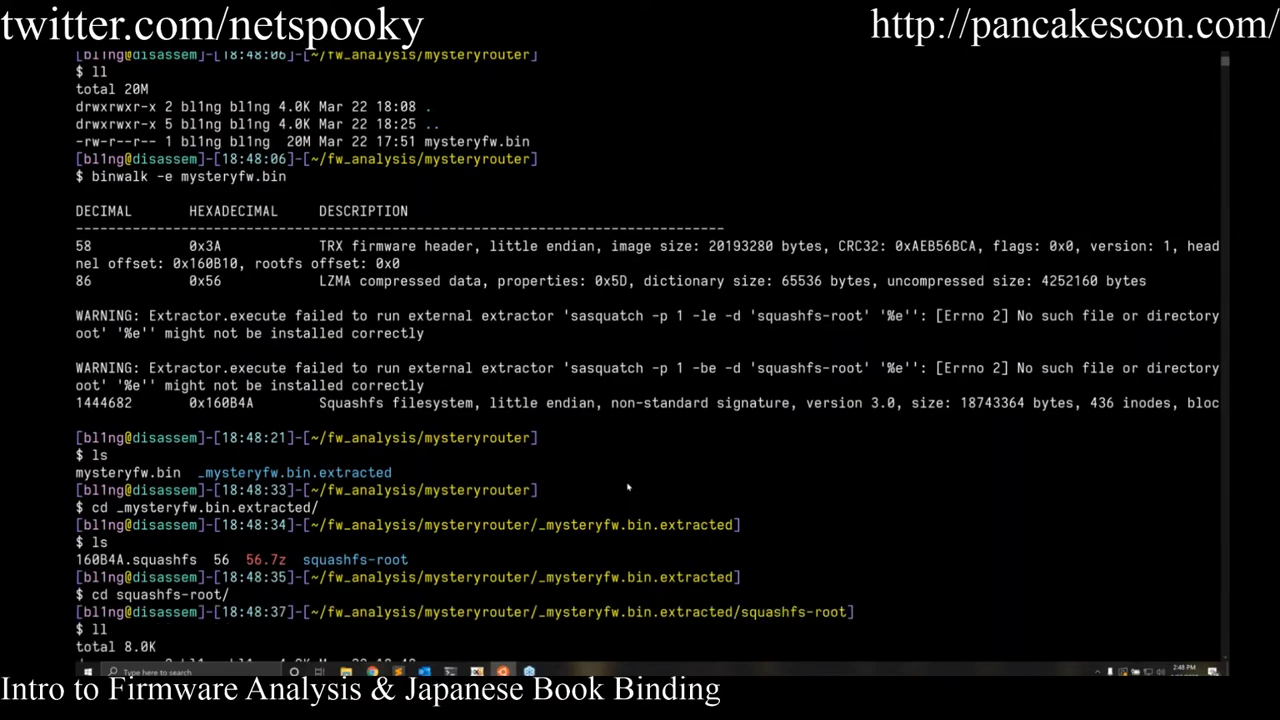
{"action": "key", "text": "ctrl+l"}
{"action": "type", "text": "ls"}
{"action": "key", "text": "Return"}
{"action": "type", "text": "ll"}
{"action": "key", "text": "Return"}
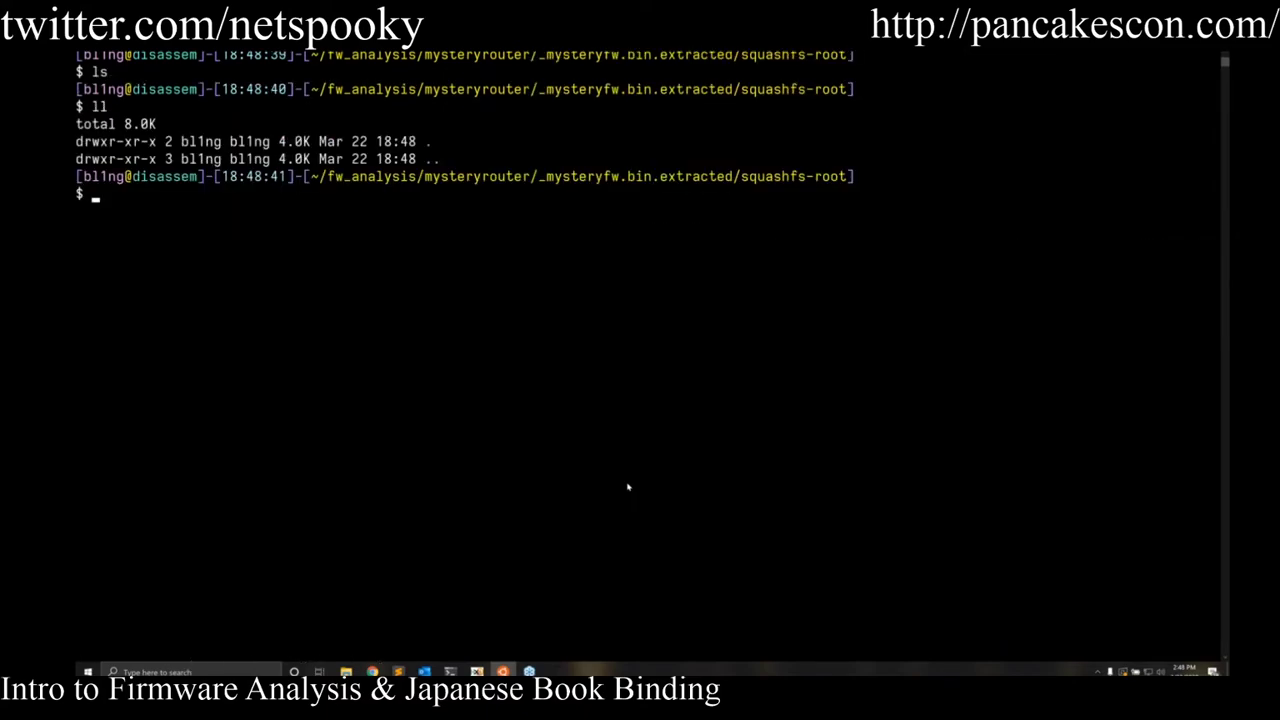
Go back to the extraction folder and list 160B4A.squashfs, 56, 56.7z and squashfs-root.
{"action": "type", "text": "cd .."}
{"action": "key", "text": "Return"}
{"action": "type", "text": "ls"}
{"action": "key", "text": "Return"}
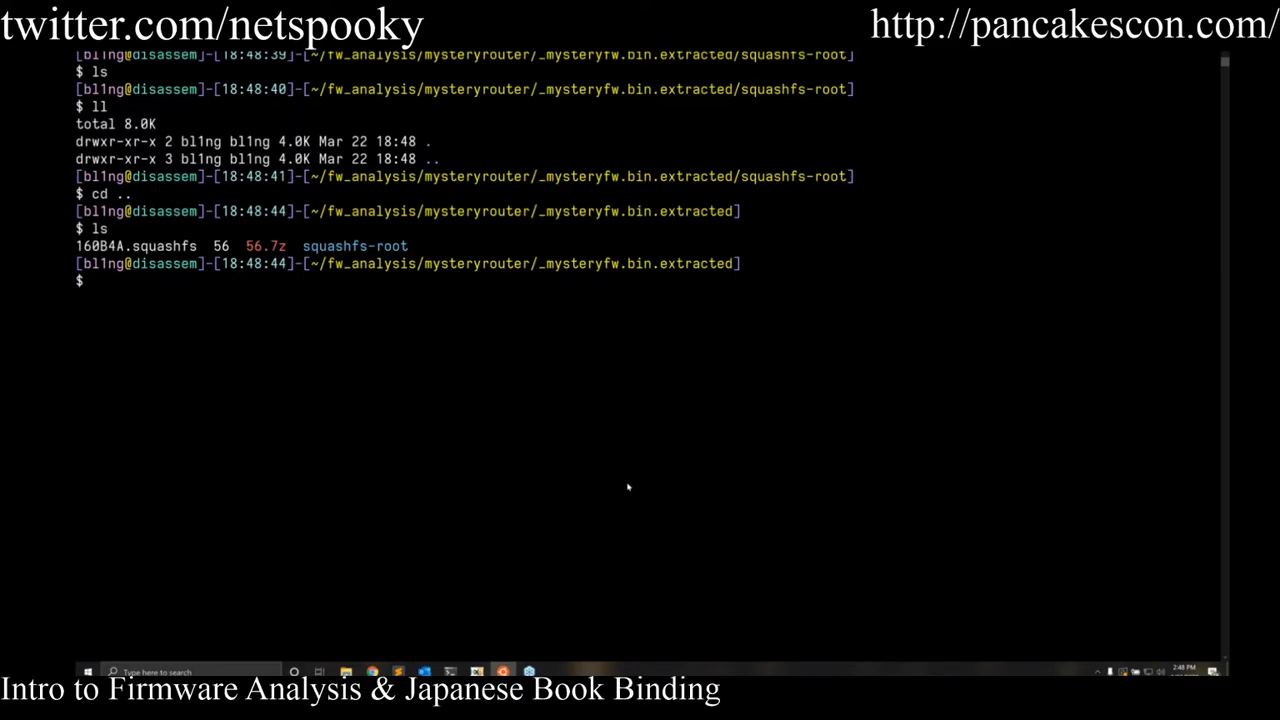
Return to the mysteryrouter folder and list it in detail.
{"action": "left_click", "coordinate": [707, 392]}
{"action": "left_click", "coordinate": [806, 291]}
{"action": "left_click_drag", "start_coordinate": [306, 248], "coordinate": [416, 248]}
{"action": "left_click", "coordinate": [404, 296]}
{"action": "type", "text": "cd .."}
{"action": "key", "text": "Return"}
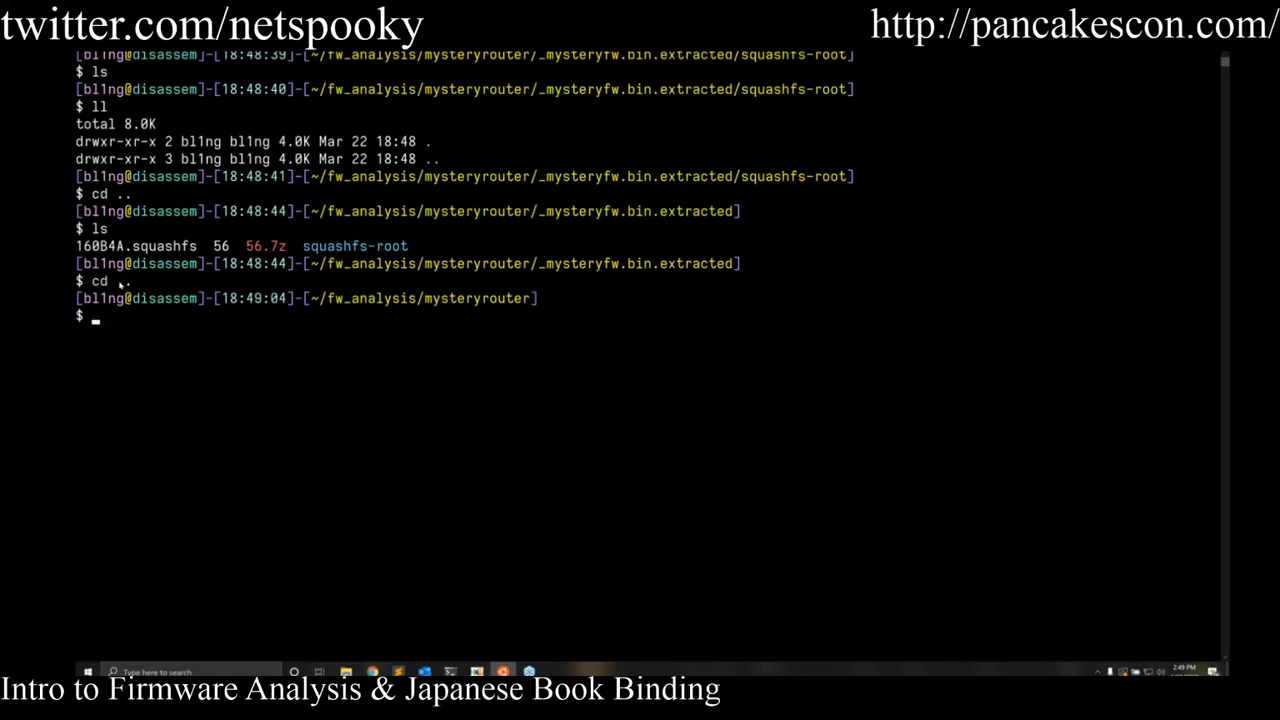
{"action": "type", "text": "ll"}
{"action": "key", "text": "Return"}
Page the xxd dump of mysteryfw.bin, then binwalk it and select the 0x3A header offset.
{"action": "type", "text": "xxd mysteryfw.bin | less"}
{"action": "key", "text": "Return"}
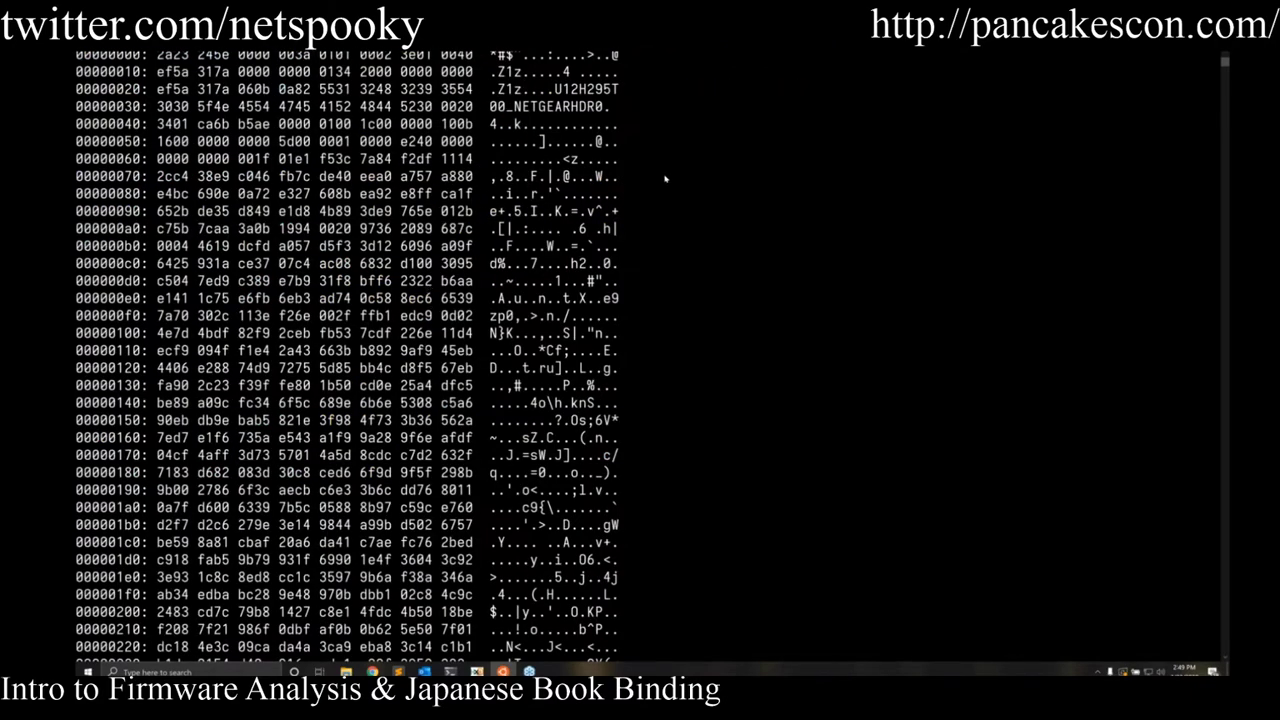
{"action": "type", "text": "qbinwalk m"}
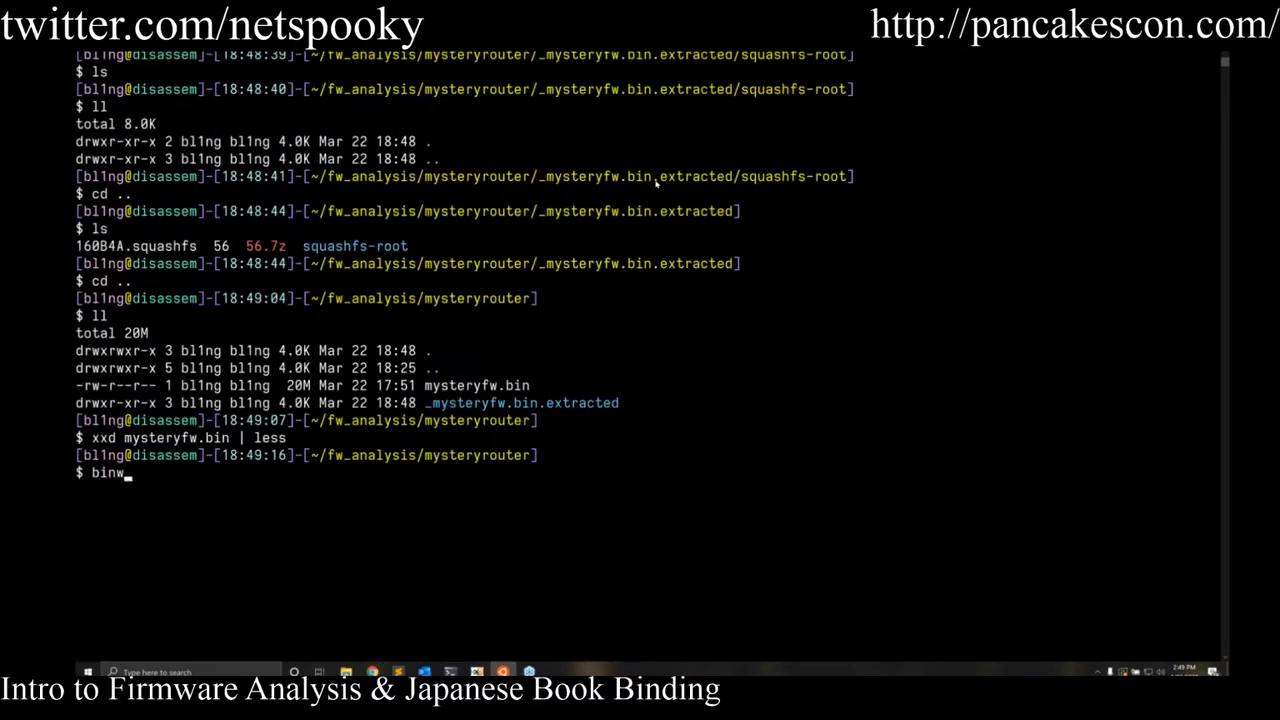
{"action": "key", "text": "Tab"}
{"action": "key", "text": "Return"}
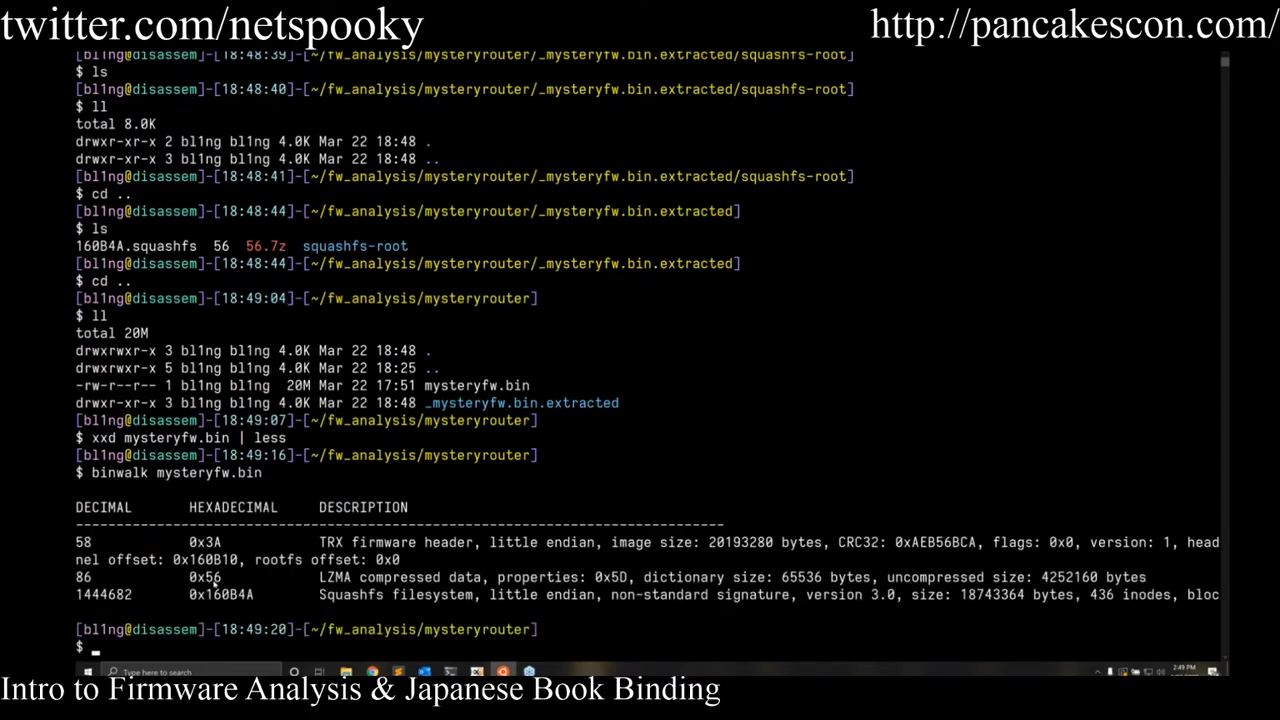
{"action": "double_click", "coordinate": [210, 580]}
{"action": "left_click_drag", "start_coordinate": [221, 542], "coordinate": [189, 542]}
{"action": "left_click", "coordinate": [428, 533]}
Reopen the hex dump and highlight the HDR0 header bytes on lines 00000030–00000050.
{"action": "key", "text": "Up"}
{"action": "key", "text": "Up"}
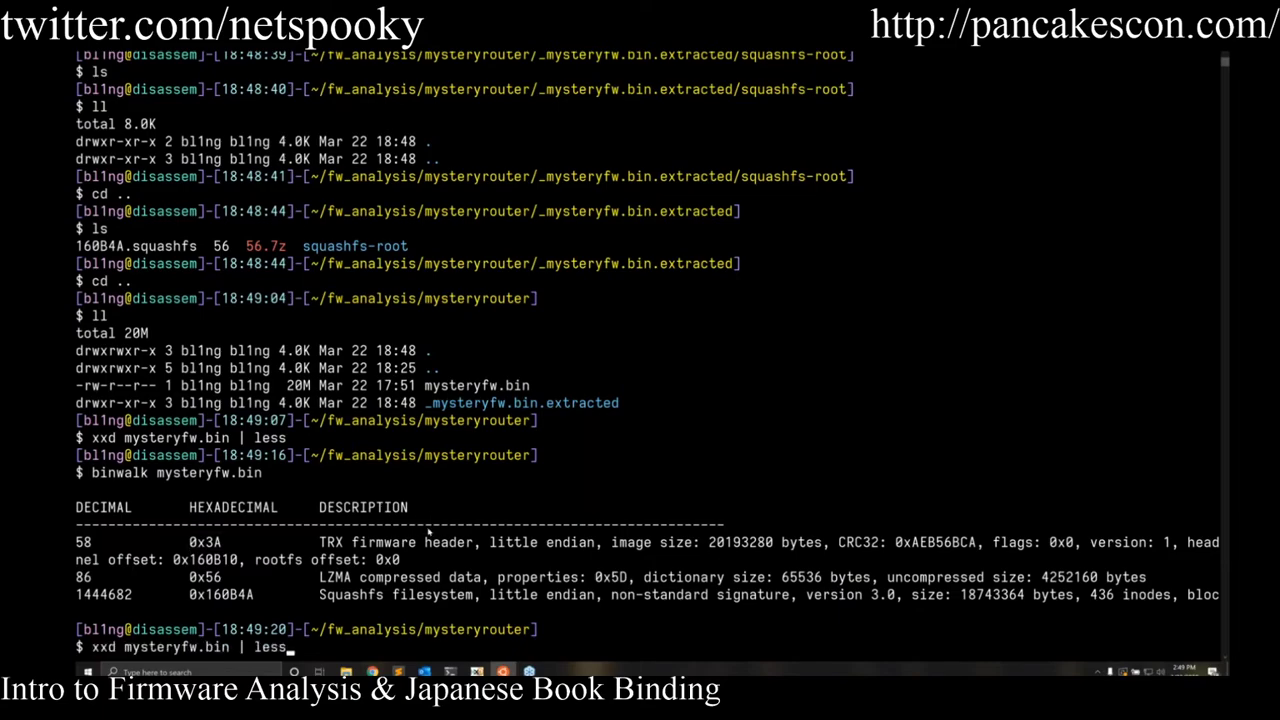
{"action": "key", "text": "Return"}
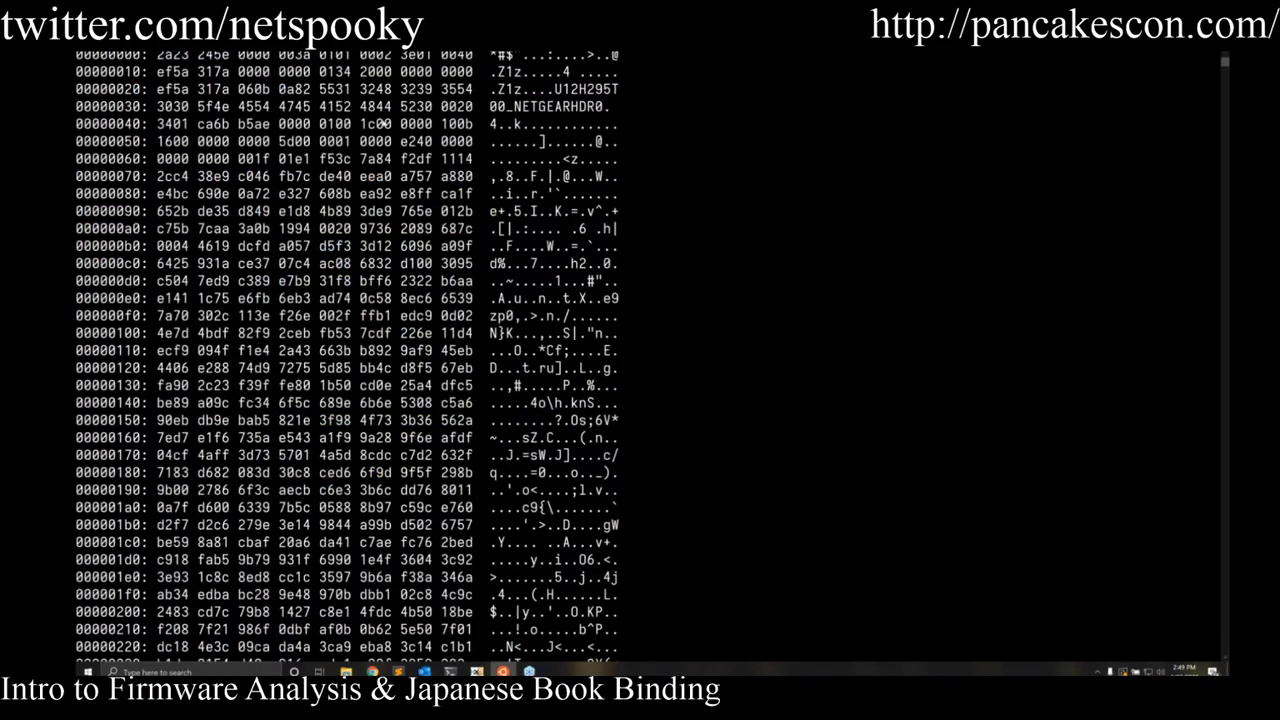
{"action": "left_click_drag", "start_coordinate": [360, 106], "coordinate": [476, 106]}
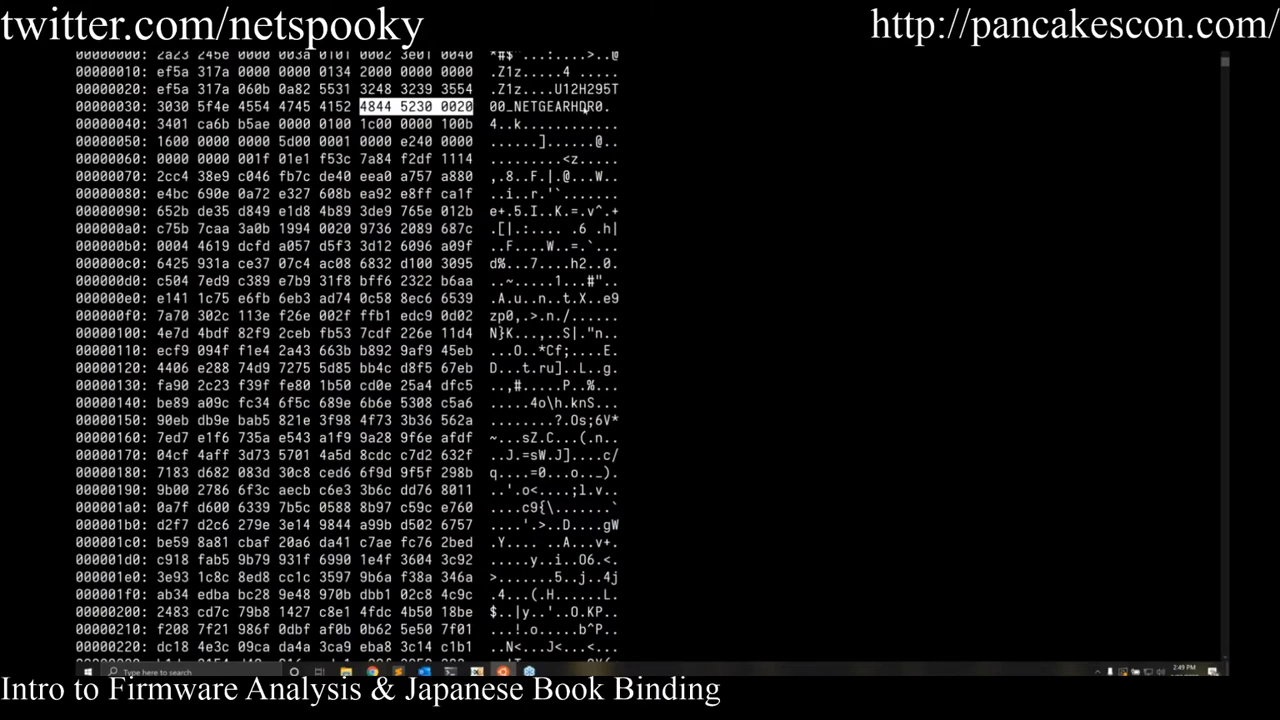
{"action": "left_click_drag", "start_coordinate": [571, 106], "coordinate": [616, 110]}
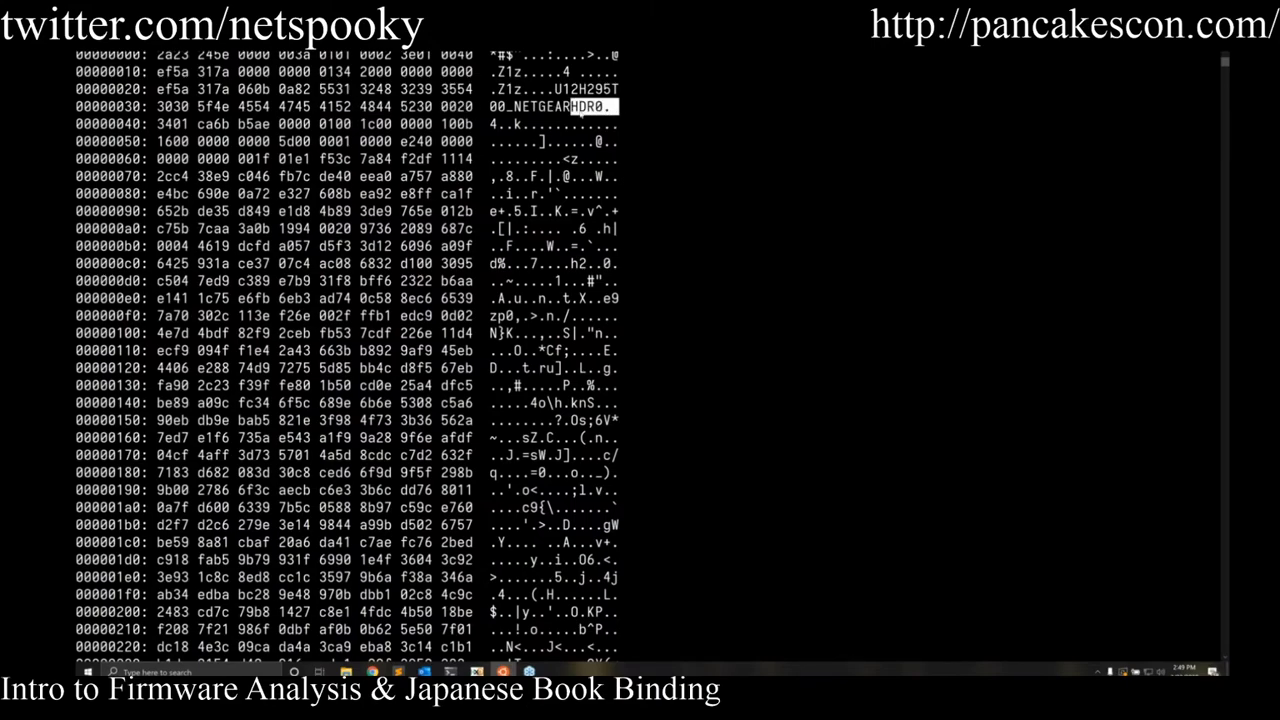
{"action": "left_click", "coordinate": [282, 141]}
{"action": "left_click_drag", "start_coordinate": [282, 141], "coordinate": [358, 106]}
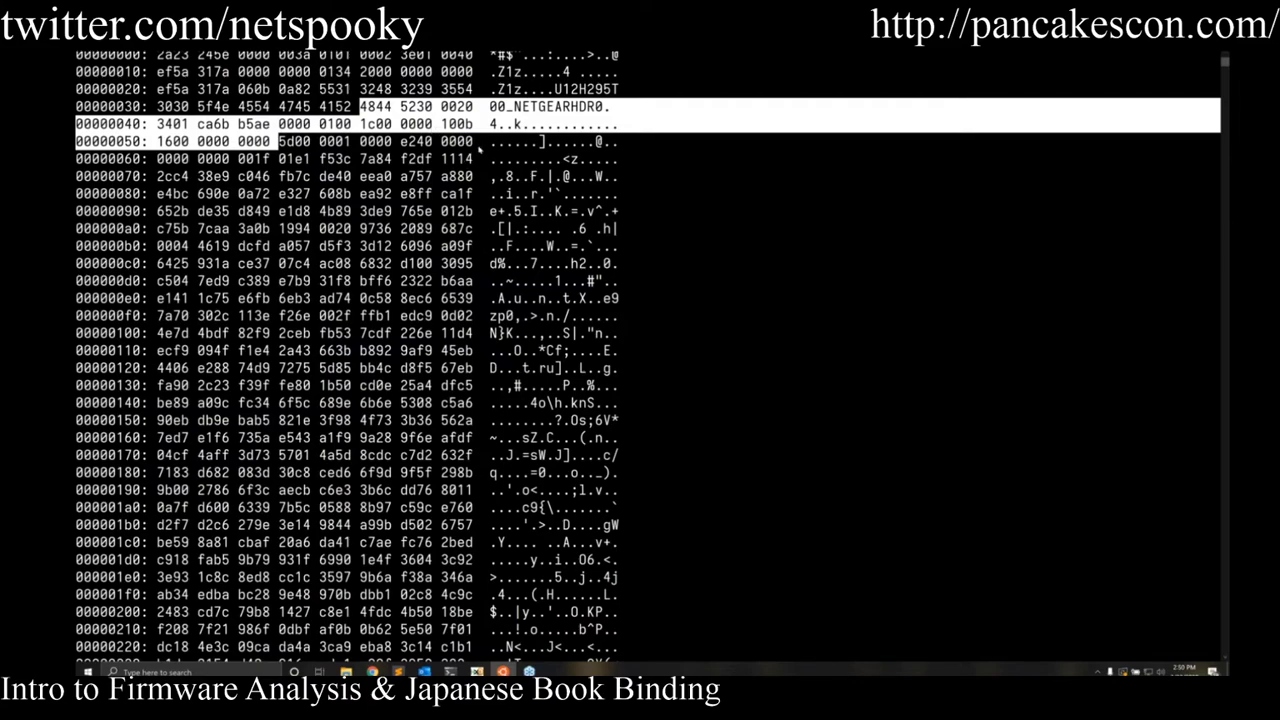
{"action": "left_click", "coordinate": [479, 147]}
{"action": "left_click", "coordinate": [770, 177]}
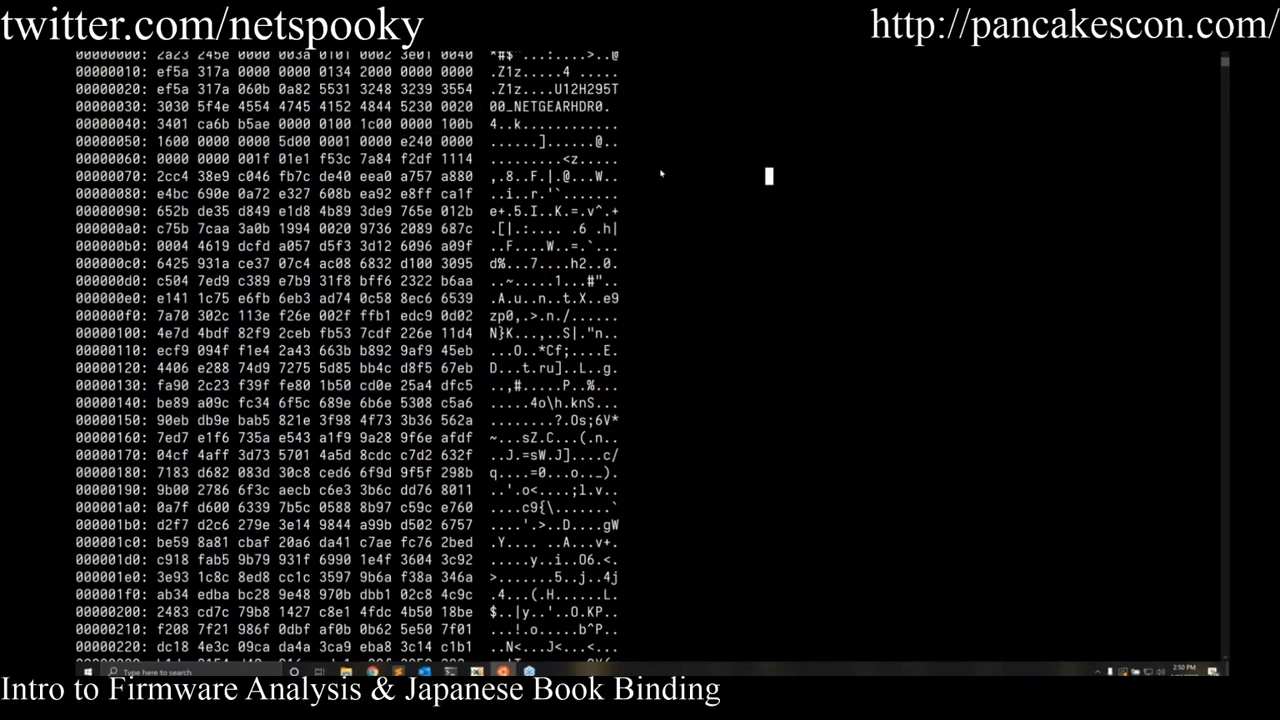
{"action": "left_click", "coordinate": [776, 281]}
Leave the hex dump, clear the screen, and move into the cloudy folder, listing it.
{"action": "key", "text": "q"}
{"action": "key", "text": "ctrl+l"}
{"action": "type", "text": "cd .."}
{"action": "key", "text": "Return"}
{"action": "type", "text": "ls"}
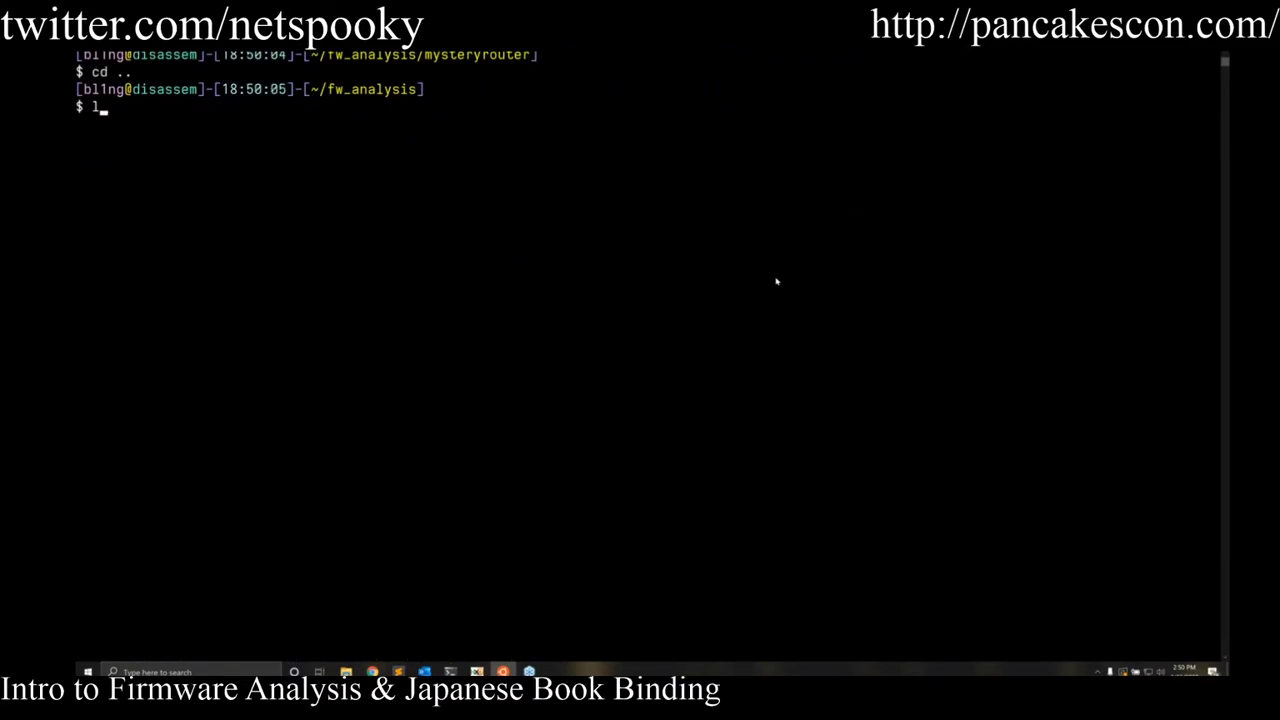
{"action": "key", "text": "Return"}
{"action": "type", "text": "cd cloudy/"}
{"action": "key", "text": "Tab"}
{"action": "key", "text": "Return"}
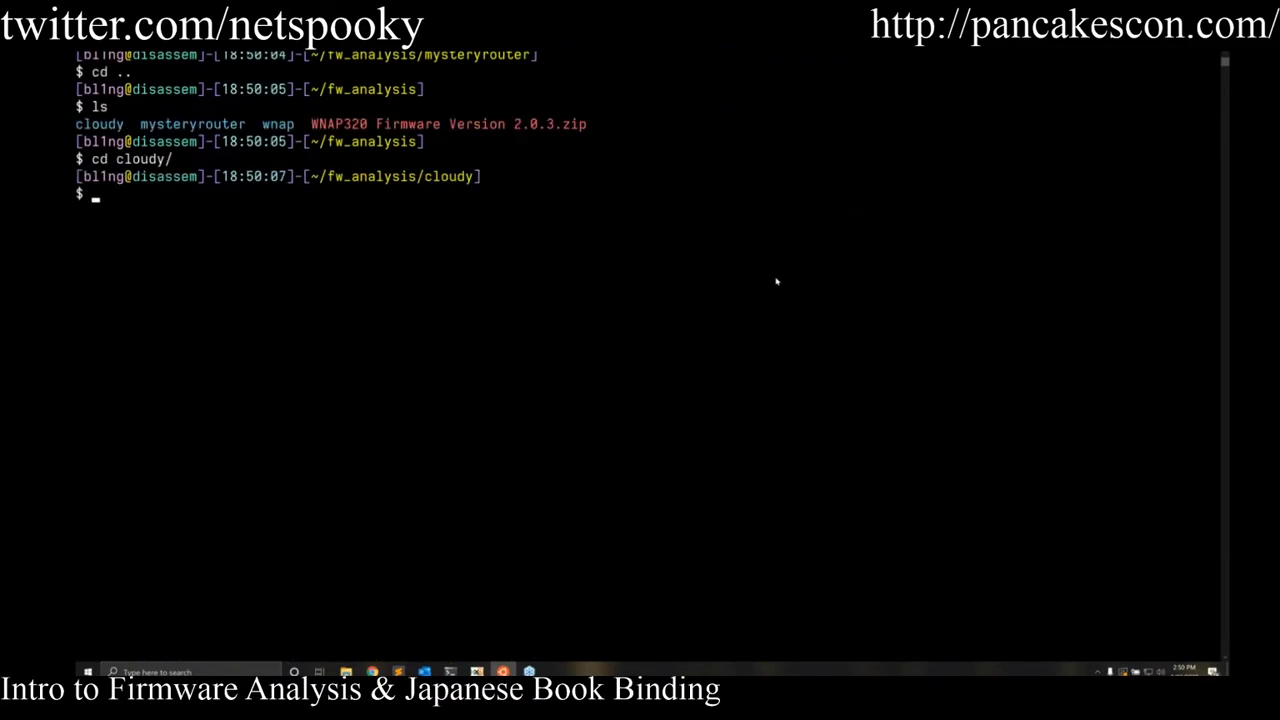
{"action": "type", "text": "ls"}
{"action": "key", "text": "Return"}
Clear the screen and scan mystery2.bin with binwalk, which finds no signatures.
{"action": "type", "text": "clear"}
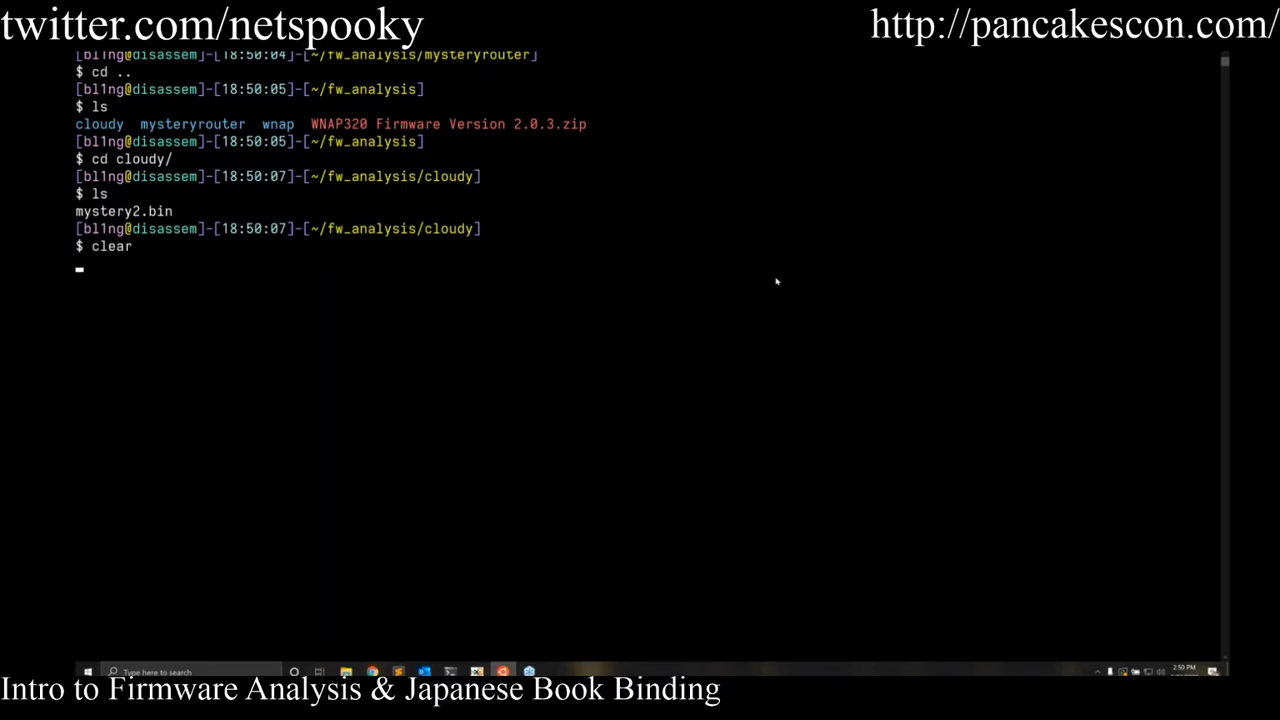
{"action": "key", "text": "Return"}
{"action": "type", "text": "ls"}
{"action": "key", "text": "Return"}
{"action": "type", "text": "xxd"}
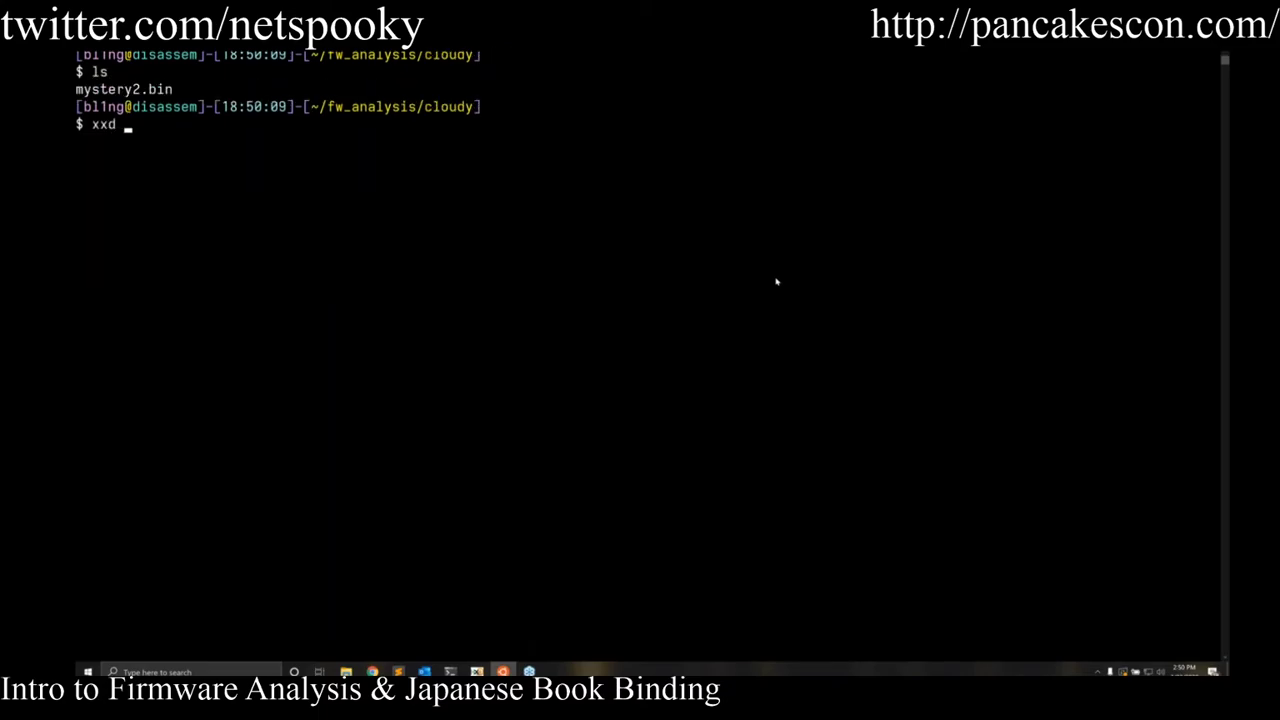
{"action": "key", "text": "BackSpace"}
{"action": "key", "text": "BackSpace"}
{"action": "key", "text": "BackSpace"}
{"action": "key", "text": "BackSpace"}
{"action": "type", "text": "binwalk my"}
{"action": "key", "text": "Tab"}
{"action": "key", "text": "Return"}
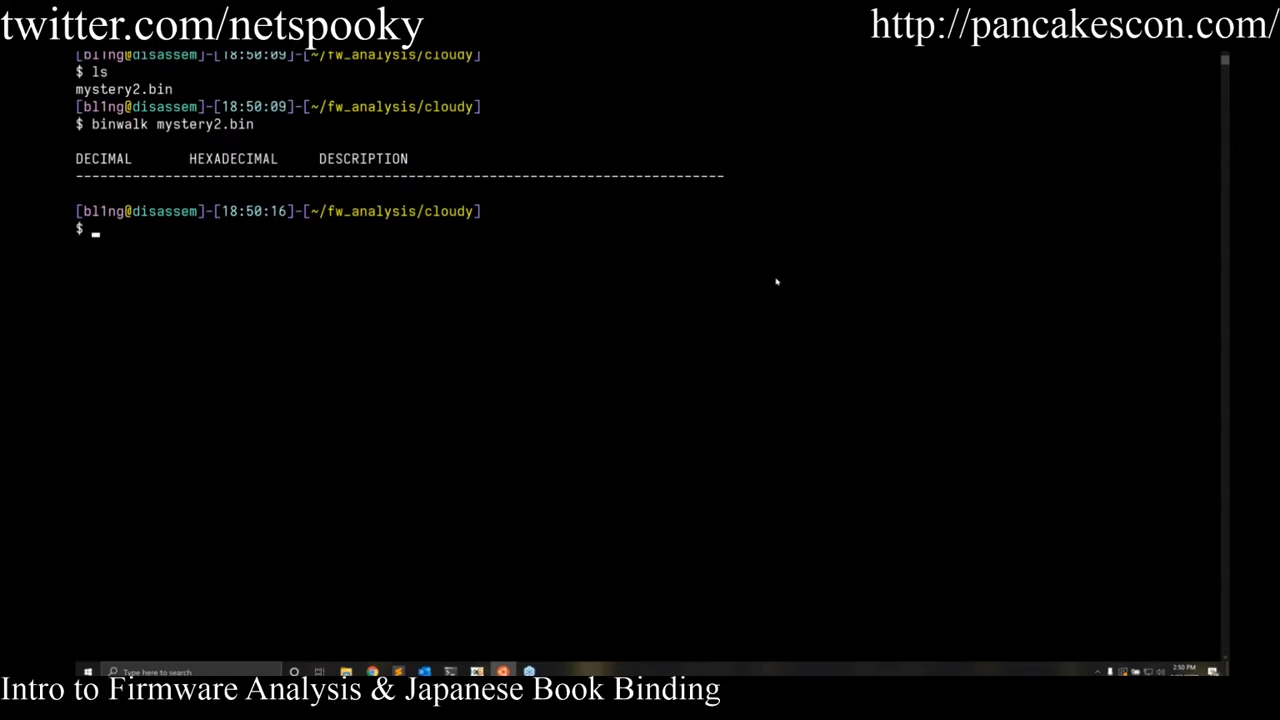
Open the hex dump of mystery2.bin with xxd piped into less.
{"action": "type", "text": "xxd m"}
{"action": "key", "text": "Tab"}
{"action": "type", "text": "| less"}
{"action": "key", "text": "Return"}
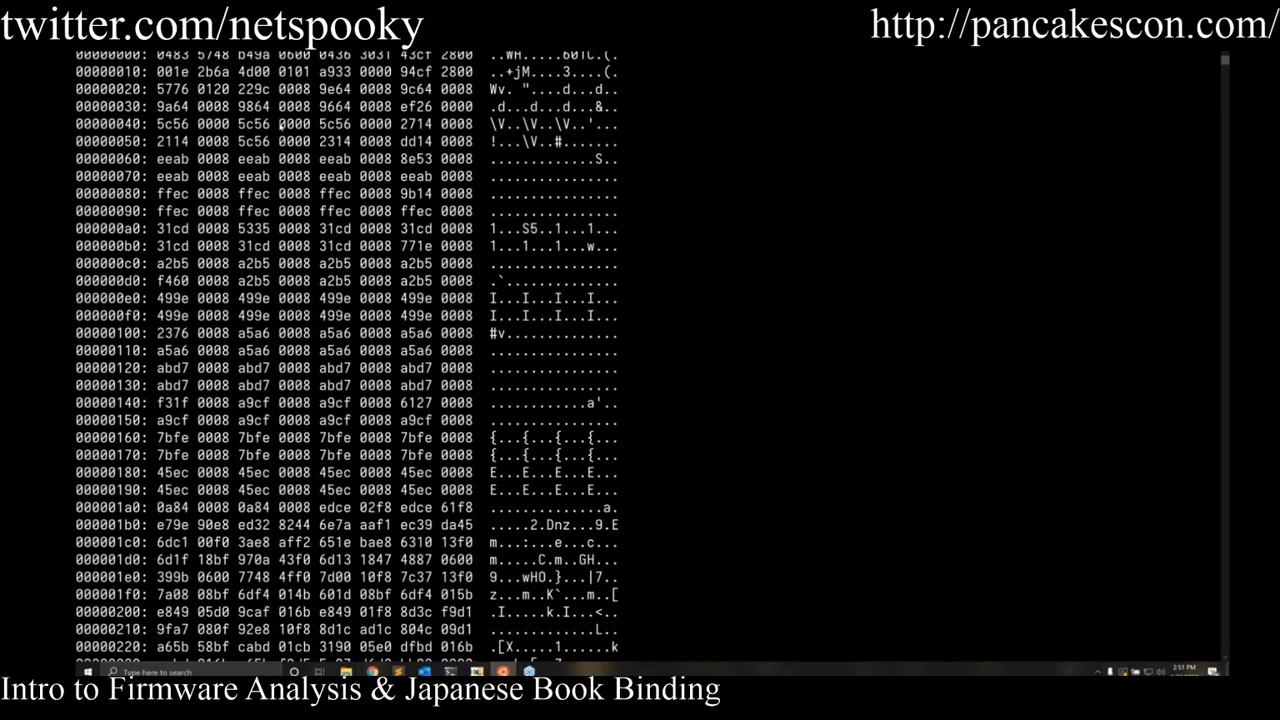
{"action": "left_click_drag", "start_coordinate": [228, 57], "coordinate": [158, 57]}
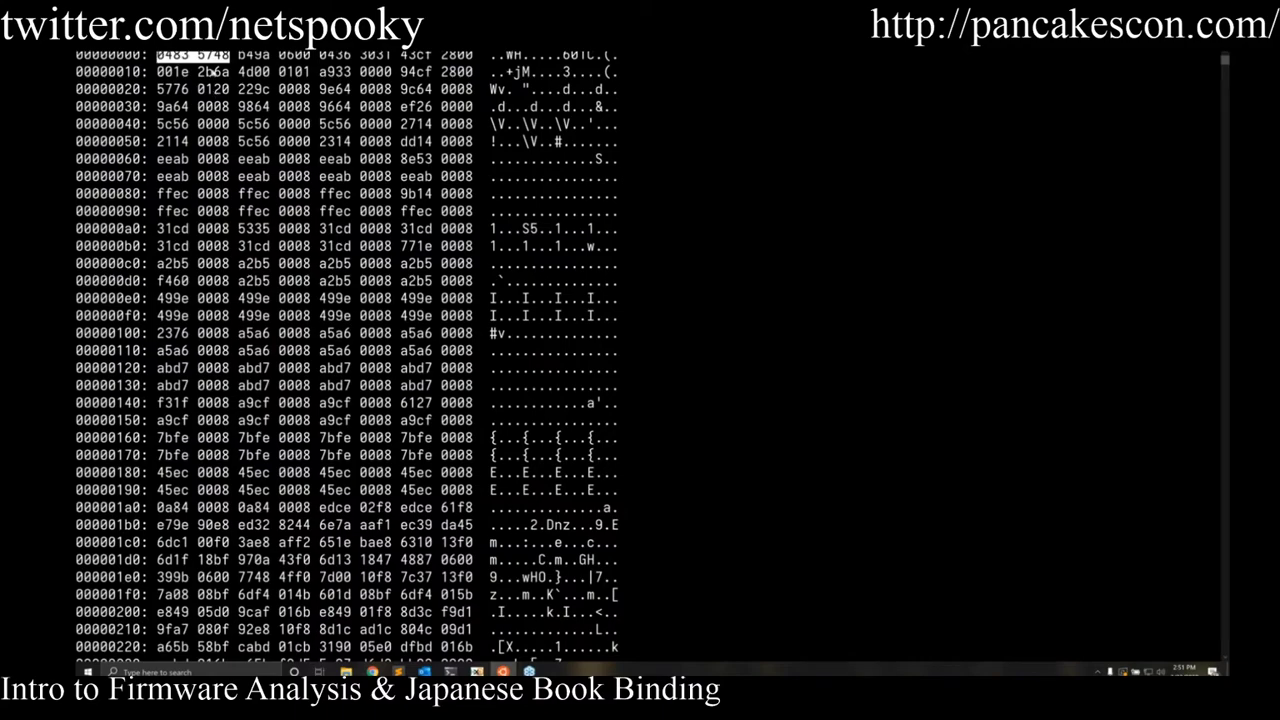
{"action": "mouse_move", "coordinate": [197, 56]}
{"action": "left_mouse_down"}
{"action": "mouse_move", "coordinate": [229, 57]}
{"action": "mouse_move", "coordinate": [174, 57]}
{"action": "mouse_move", "coordinate": [212, 72]}
{"action": "left_mouse_up"}
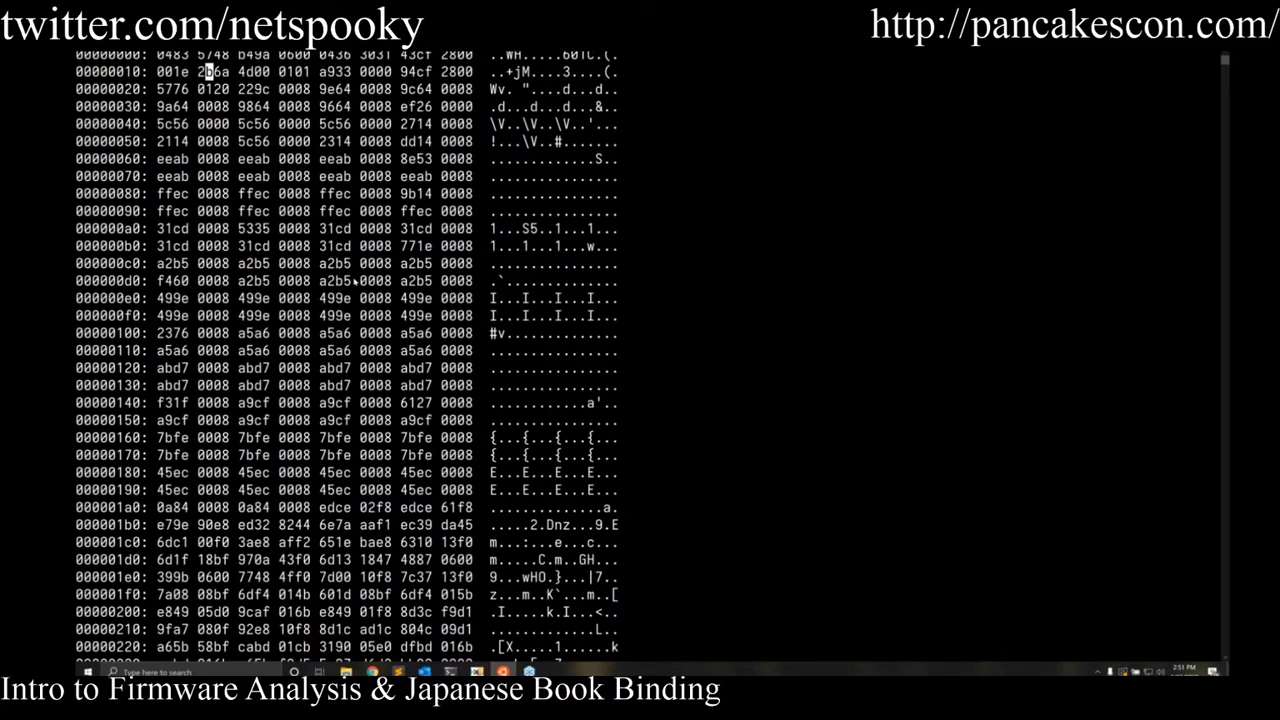
{"action": "left_click", "coordinate": [267, 123]}
{"action": "left_click_drag", "start_coordinate": [160, 106], "coordinate": [311, 106]}
{"action": "left_click", "coordinate": [313, 123]}
{"action": "left_click", "coordinate": [469, 263]}
Quit less and list every string in mystery2.bin with rabin2 -zzz.
{"action": "scroll", "coordinate": [469, 263], "scroll_direction": "down", "scroll_amount": 1}
{"action": "type", "text": "qrabin2 -zzz my"}
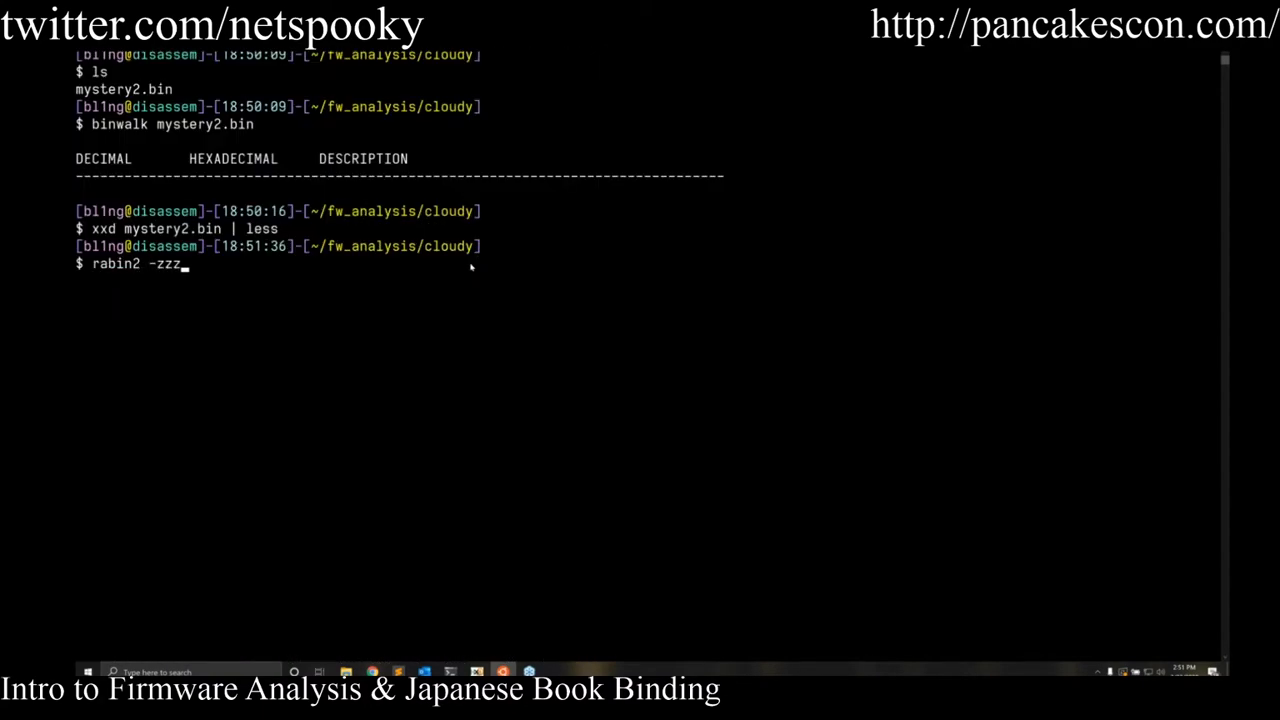
{"action": "key", "text": "Tab"}
{"action": "key", "text": "Return"}
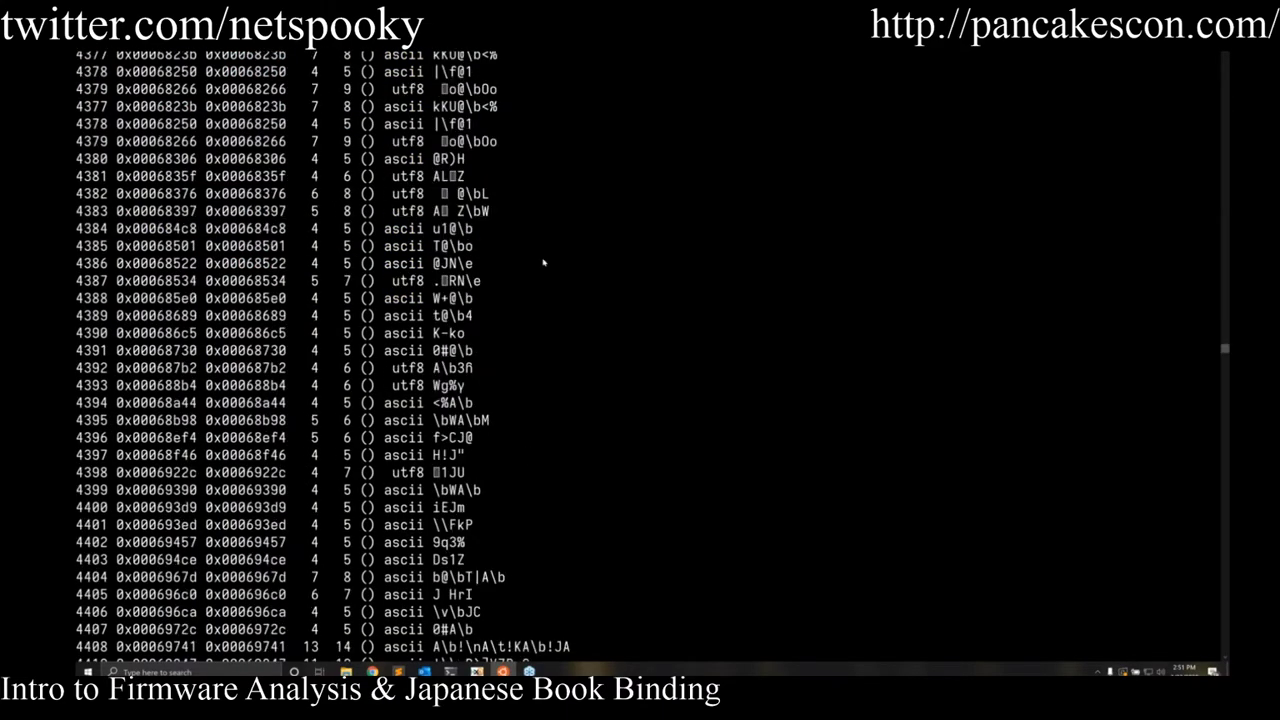
Scroll back through the 4400+ string entries from rabin2.
{"action": "scroll", "coordinate": [543, 263], "scroll_direction": "up", "scroll_amount": 20}
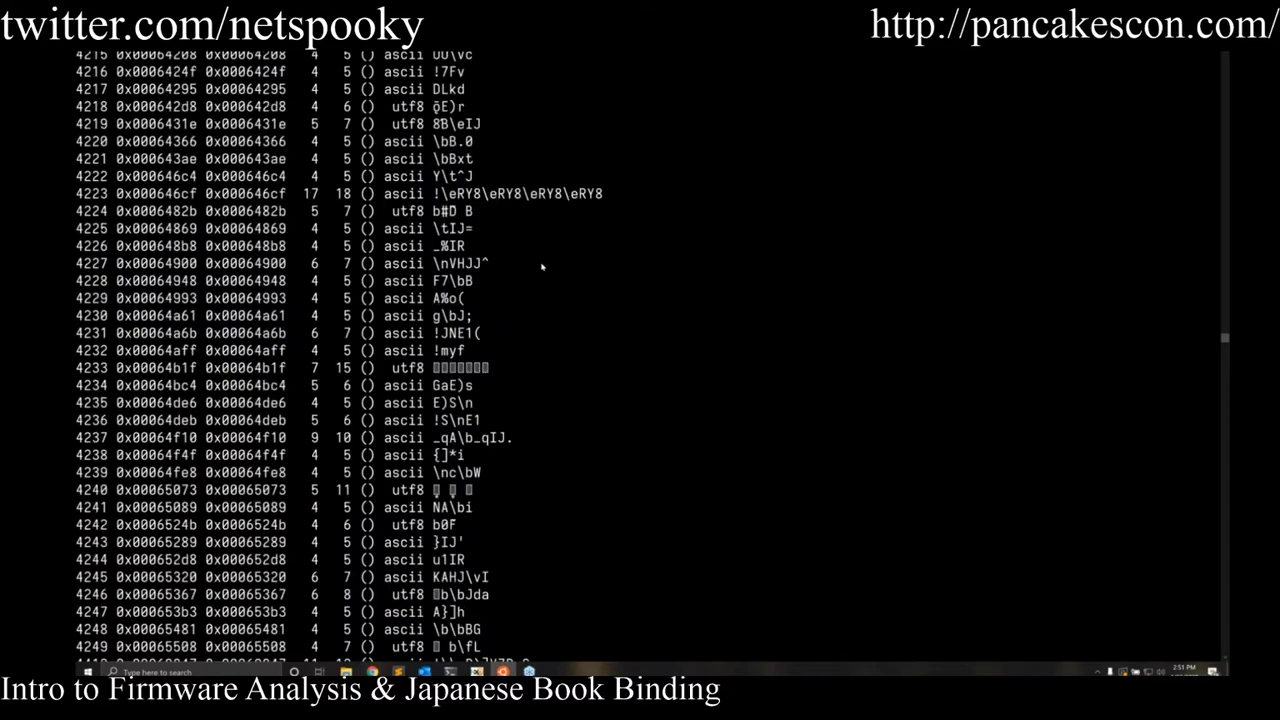
{"action": "scroll", "coordinate": [543, 267], "scroll_direction": "up", "scroll_amount": 6}
{"action": "scroll", "coordinate": [543, 267], "scroll_direction": "up", "scroll_amount": 6}
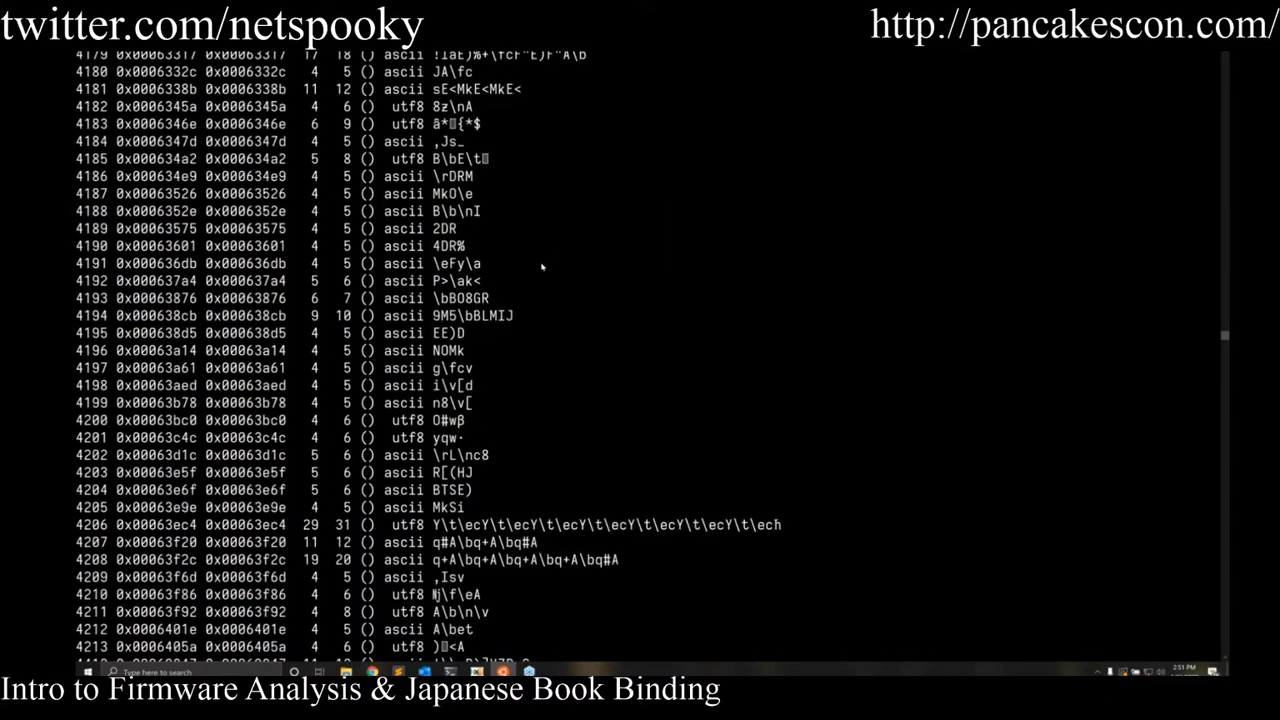
{"action": "scroll", "coordinate": [543, 267], "scroll_direction": "up", "scroll_amount": 9}
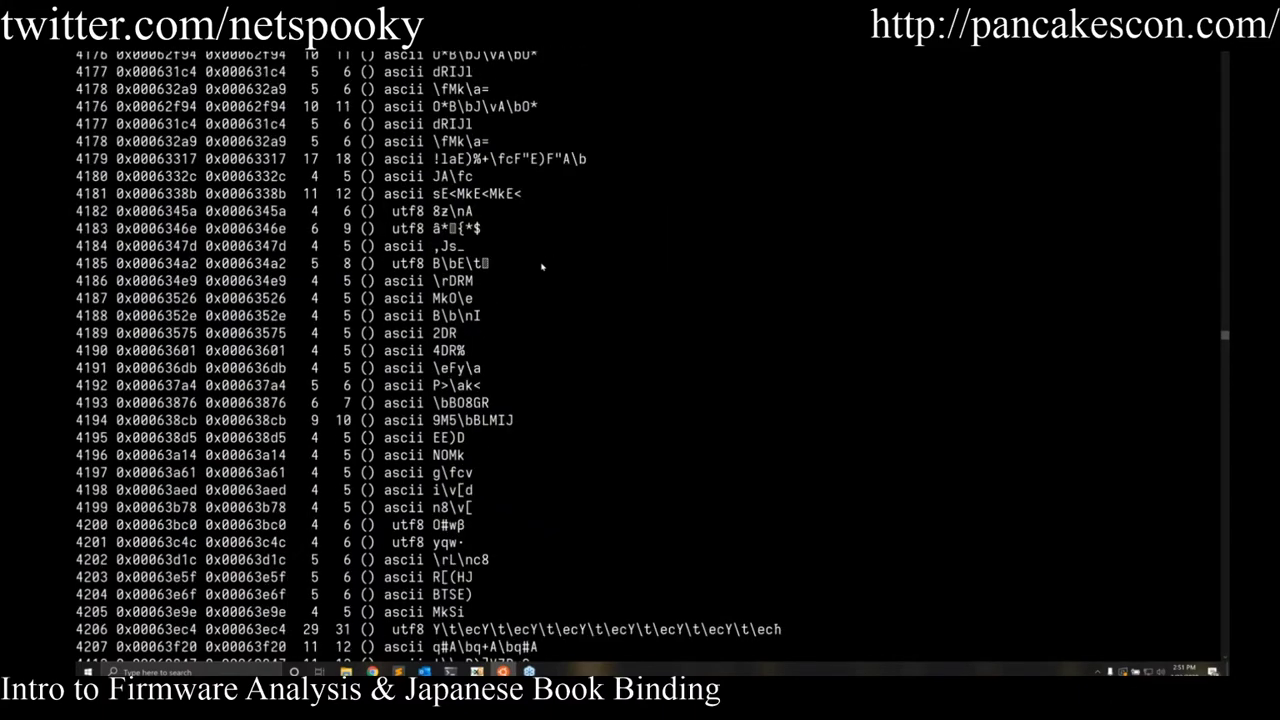
{"action": "scroll", "coordinate": [543, 267], "scroll_direction": "up", "scroll_amount": 20}
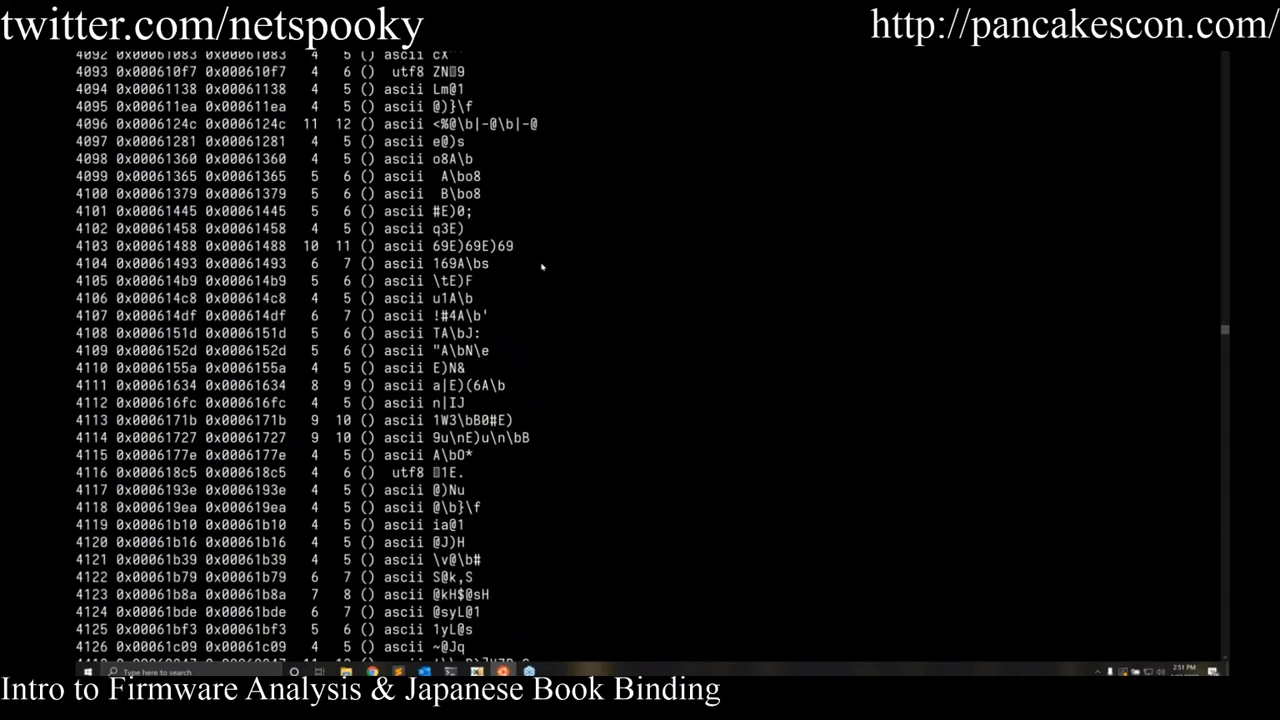
{"action": "scroll", "coordinate": [538, 175], "scroll_direction": "up", "scroll_amount": 20}
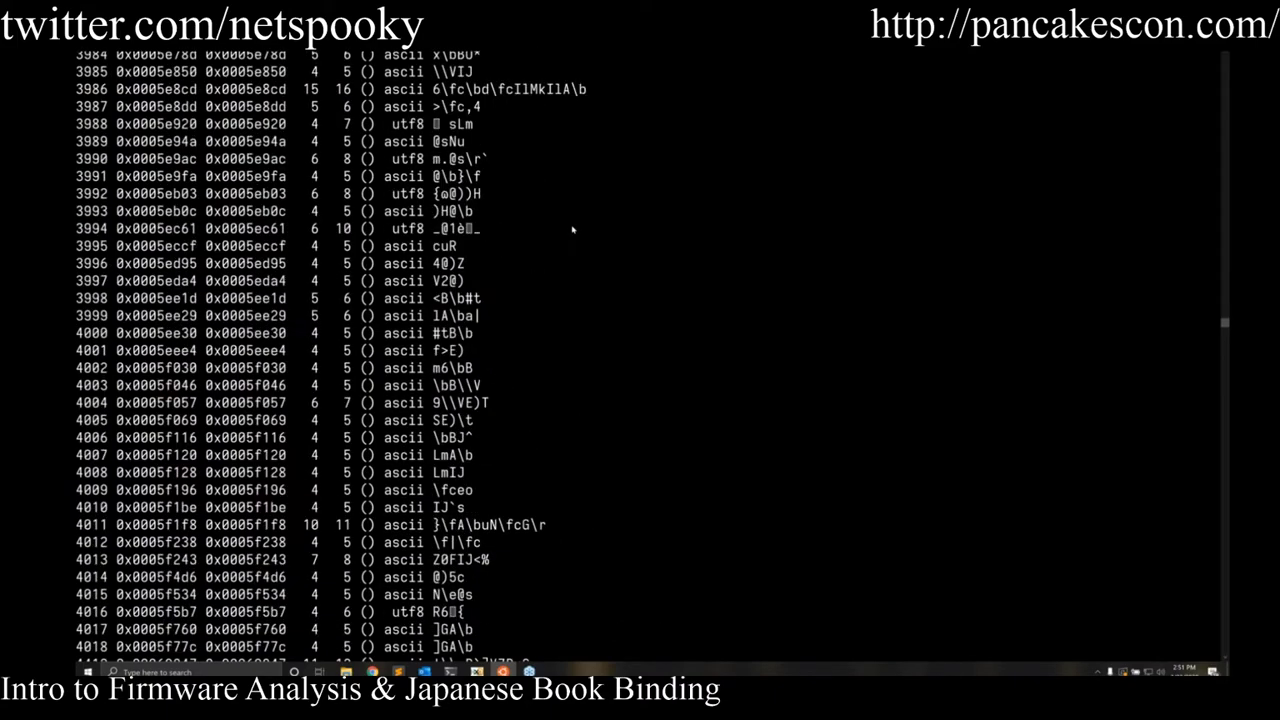
{"action": "scroll", "coordinate": [570, 231], "scroll_direction": "up", "scroll_amount": 12}
{"action": "scroll", "coordinate": [570, 231], "scroll_direction": "down", "scroll_amount": 20}
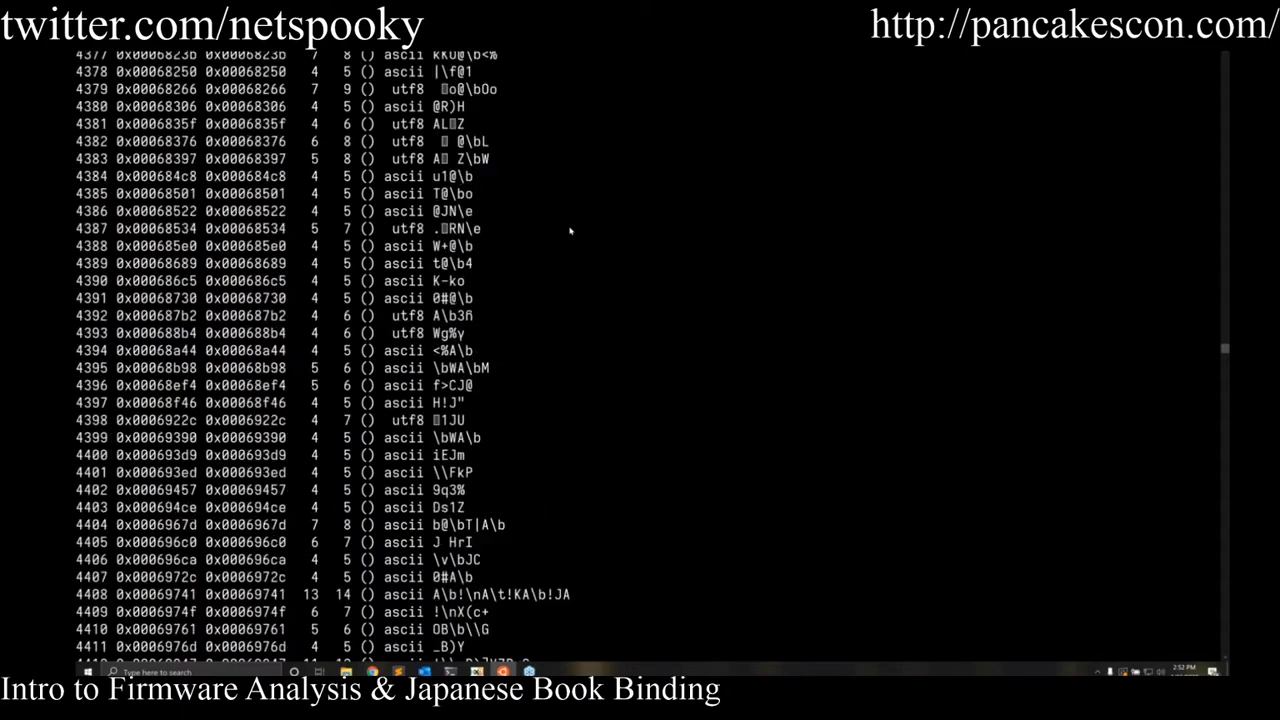
{"action": "scroll", "coordinate": [570, 231], "scroll_direction": "down", "scroll_amount": 2}
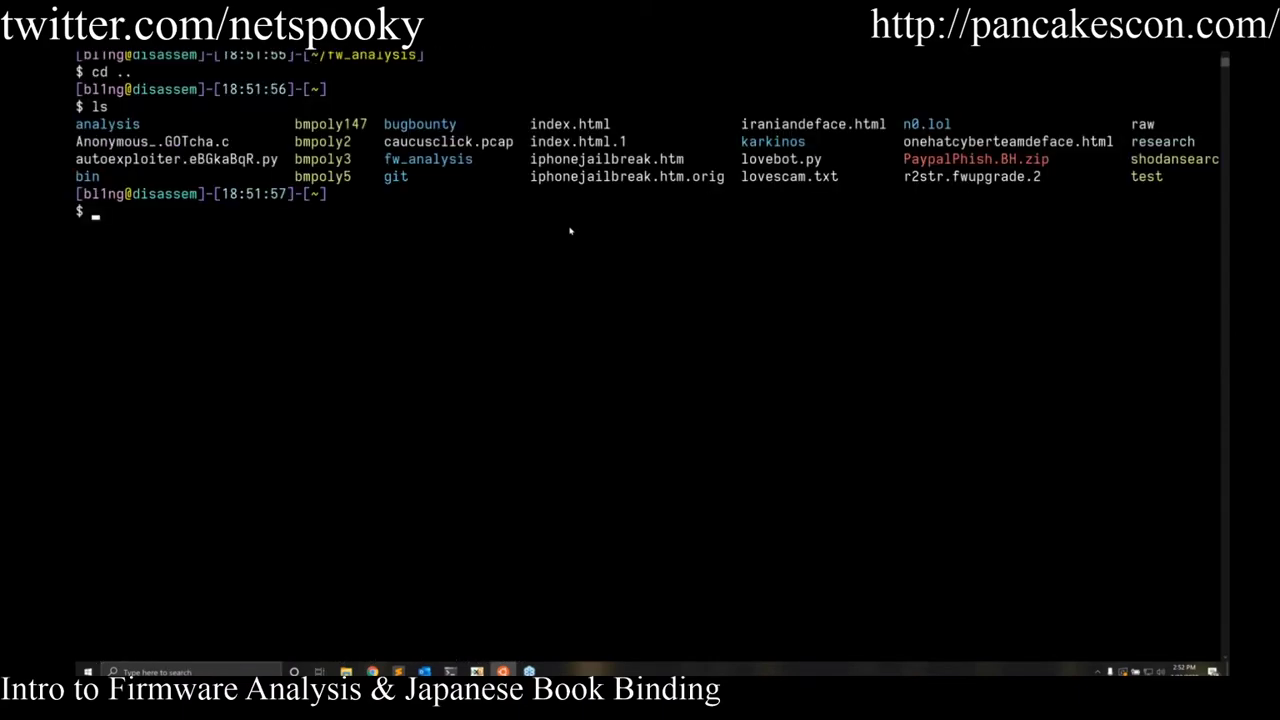
Enter the fw_analysis folder, then the wnap folder, listing the contents of each.
{"action": "type", "text": "cd fw_analysis/"}
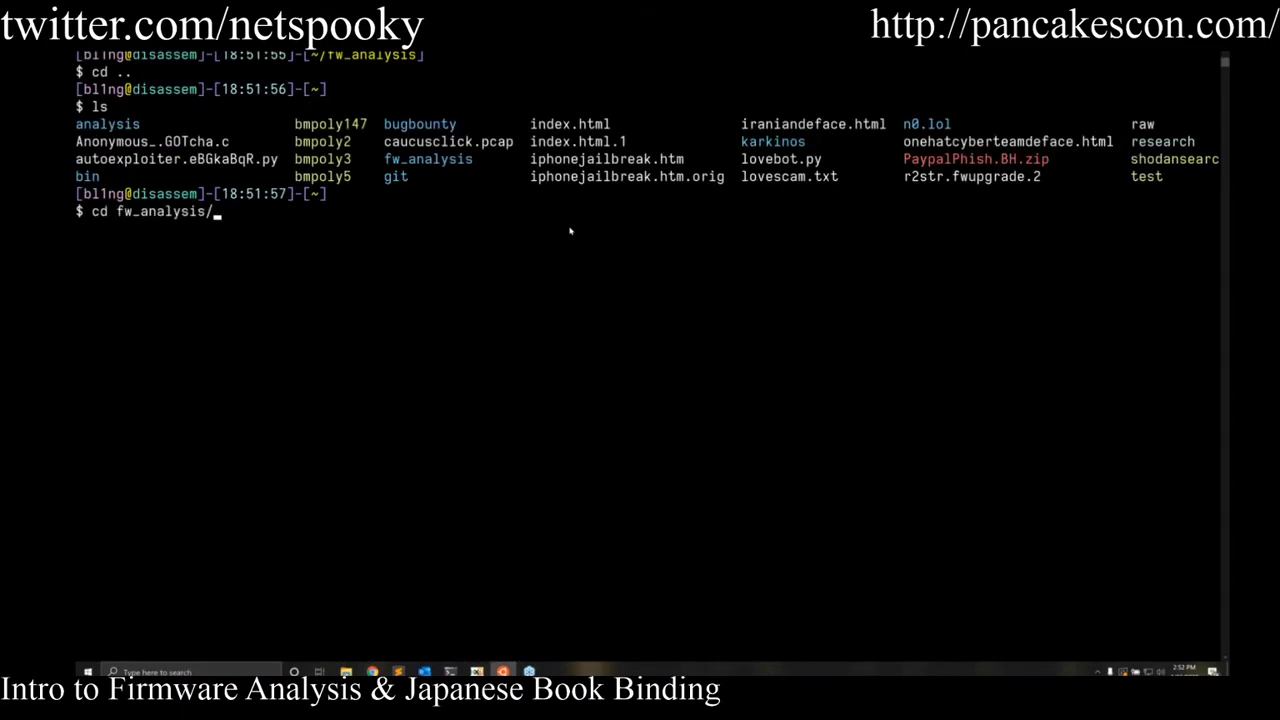
{"action": "key", "text": "Return"}
{"action": "type", "text": "ls"}
{"action": "key", "text": "Return"}
{"action": "type", "text": "clear"}
{"action": "key", "text": "Return"}
{"action": "type", "text": "ls"}
{"action": "key", "text": "Return"}
{"action": "type", "text": "cd wnap/"}
{"action": "key", "text": "Return"}
{"action": "type", "text": "ls"}
{"action": "key", "text": "Return"}
Move into wnap's fs/sbin folder and list its programs.
{"action": "type", "text": "cd f"}
{"action": "key", "text": "Tab"}
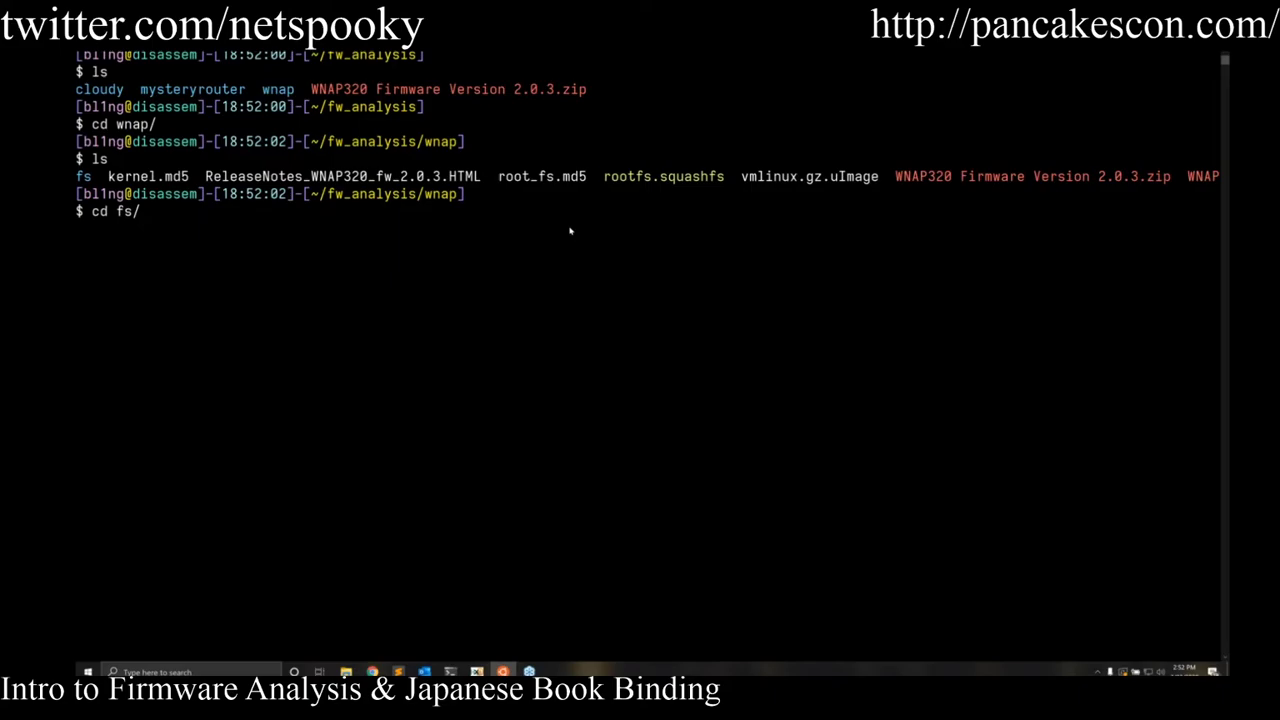
{"action": "type", "text": "sbin/"}
{"action": "key", "text": "Return"}
{"action": "type", "text": "ls"}
{"action": "key", "text": "Return"}
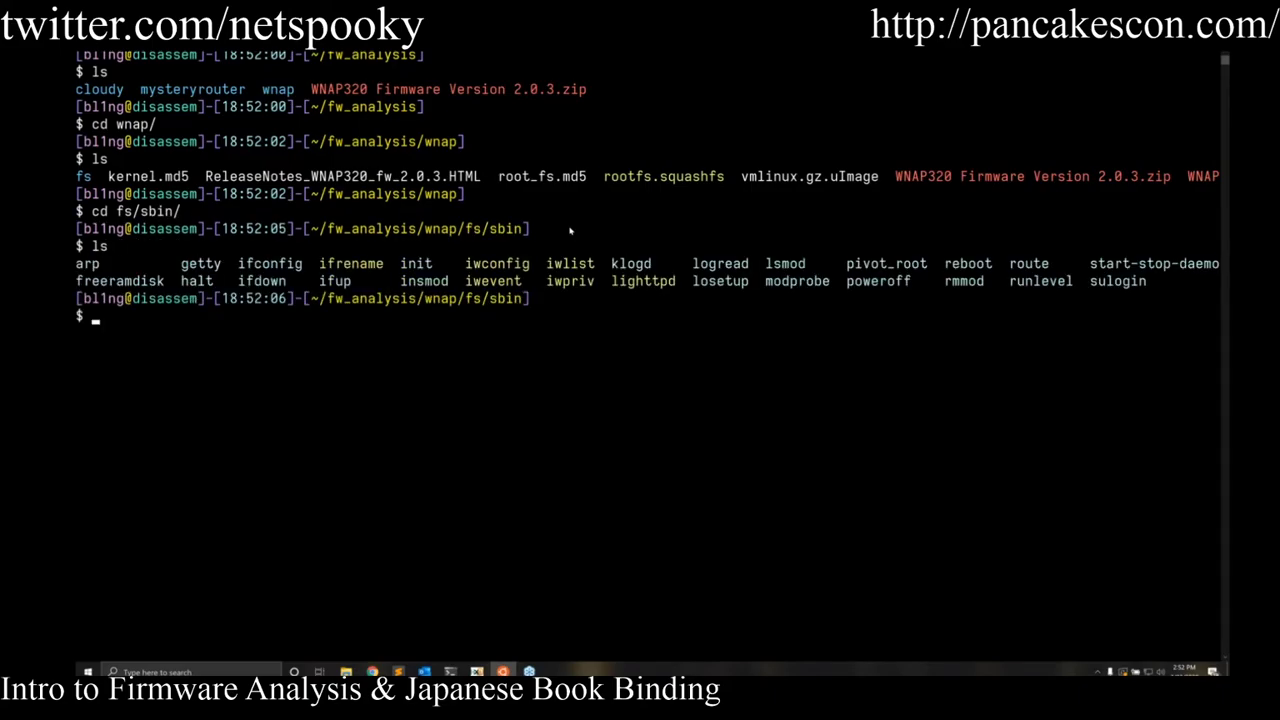
Dump all strings of the ifrename binary with rabin2 -zz and scroll through the output.
{"action": "type", "text": "rabin2 -zz ifr"}
{"action": "key", "text": "Tab"}
{"action": "key", "text": "Return"}
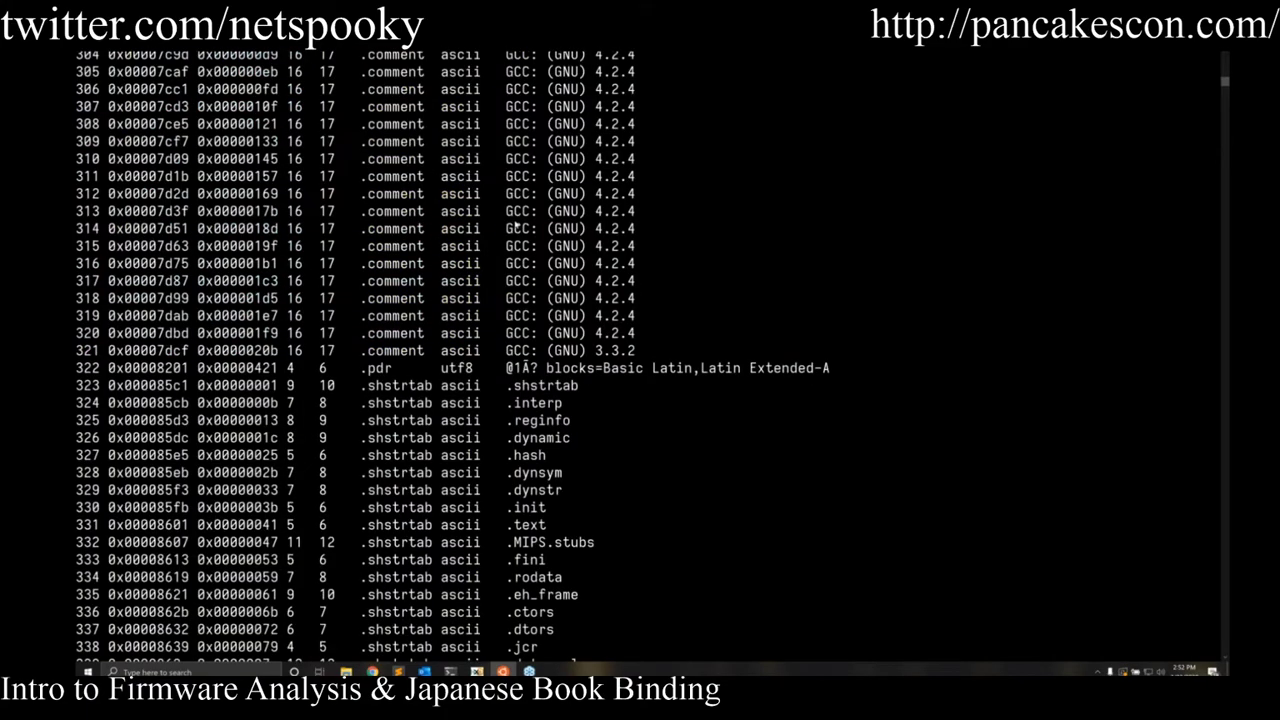
{"action": "scroll", "coordinate": [498, 288], "scroll_direction": "up", "scroll_amount": 10}
{"action": "scroll", "coordinate": [498, 288], "scroll_direction": "up", "scroll_amount": 3}
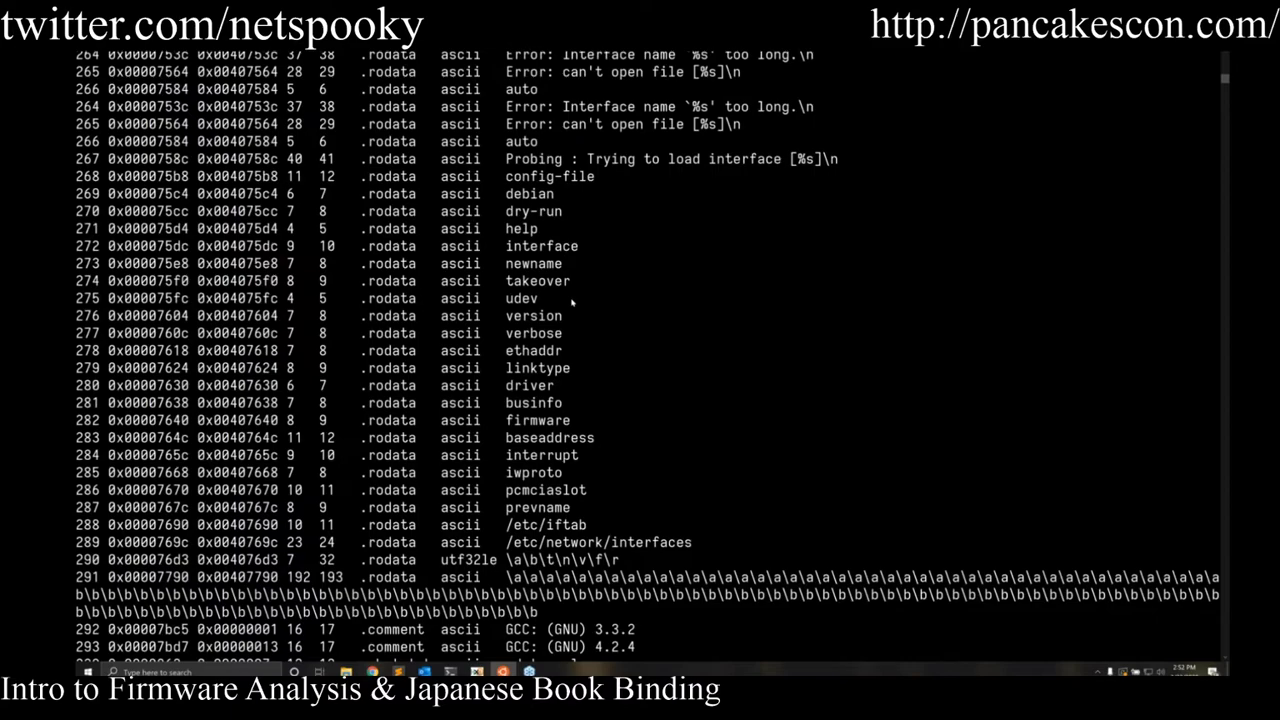
{"action": "scroll", "coordinate": [572, 302], "scroll_direction": "up", "scroll_amount": 10}
{"action": "scroll", "coordinate": [548, 211], "scroll_direction": "up", "scroll_amount": 5}
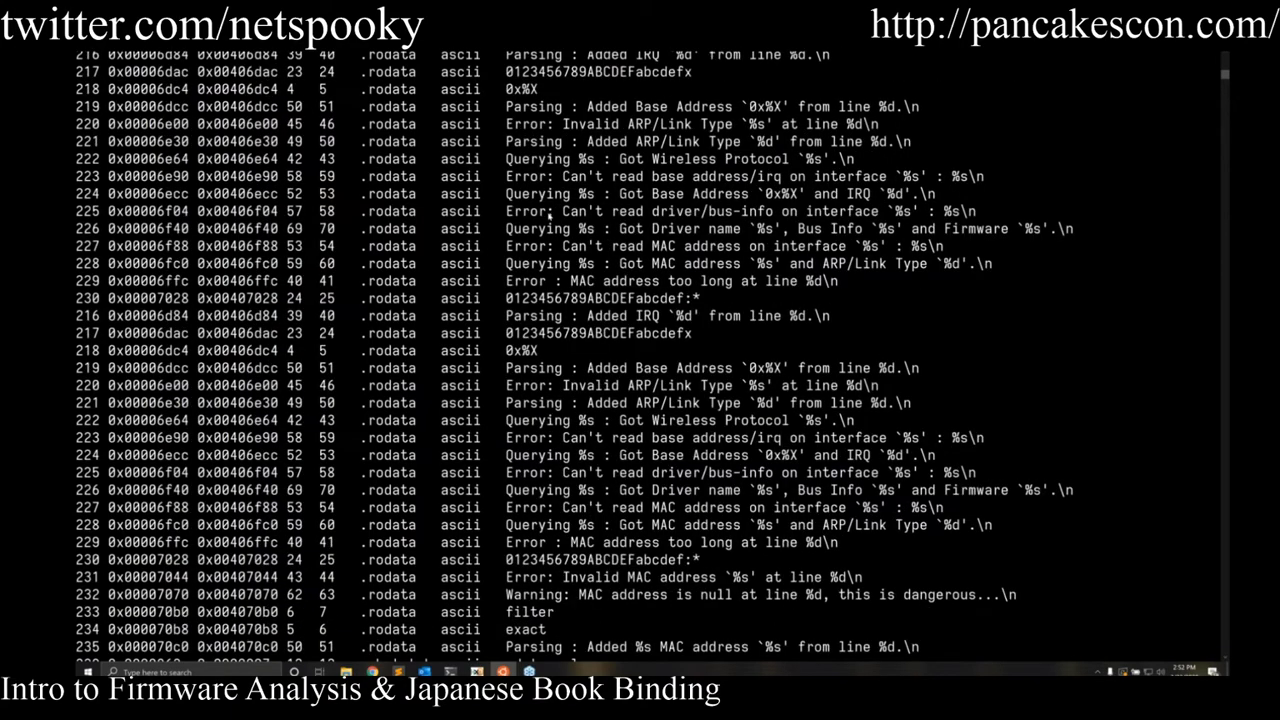
{"action": "scroll", "coordinate": [548, 211], "scroll_direction": "up", "scroll_amount": 15}
{"action": "scroll", "coordinate": [549, 211], "scroll_direction": "down", "scroll_amount": 20}
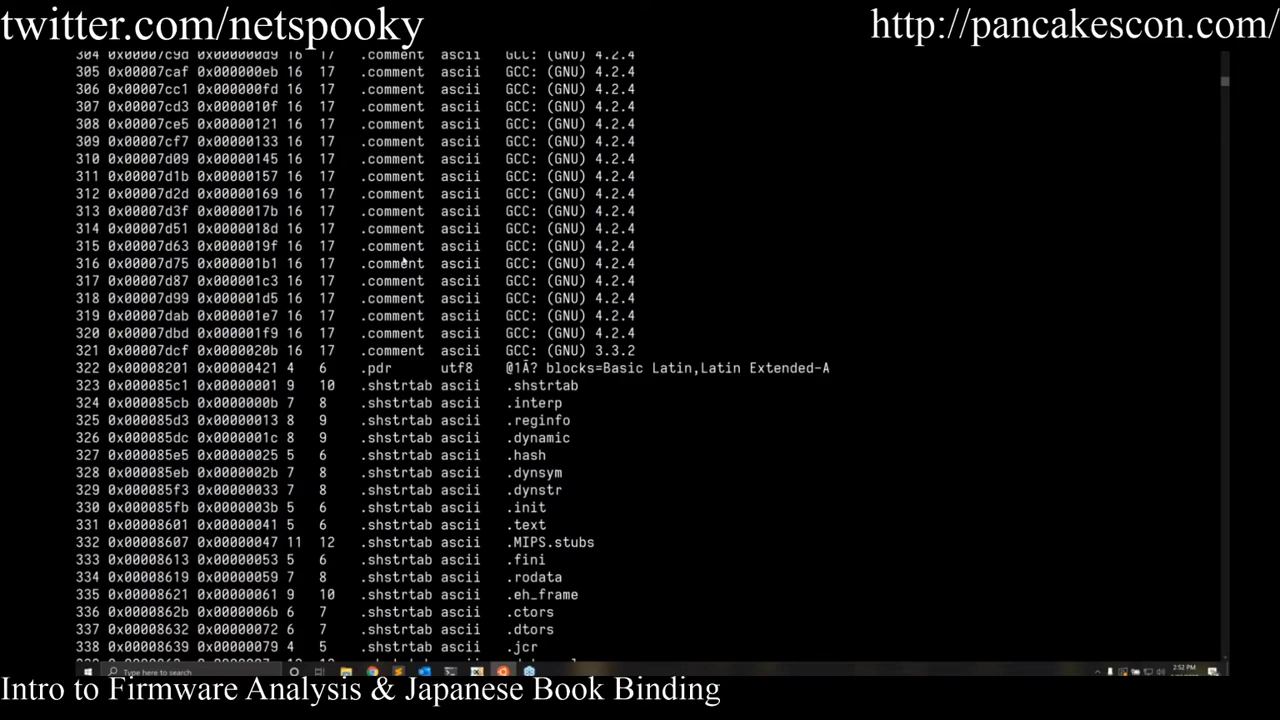
Clear the screen and show freeramdisk's binary information with rabin2 -I.
{"action": "key", "text": "ctrl+l"}
{"action": "type", "text": "rabin2 "}
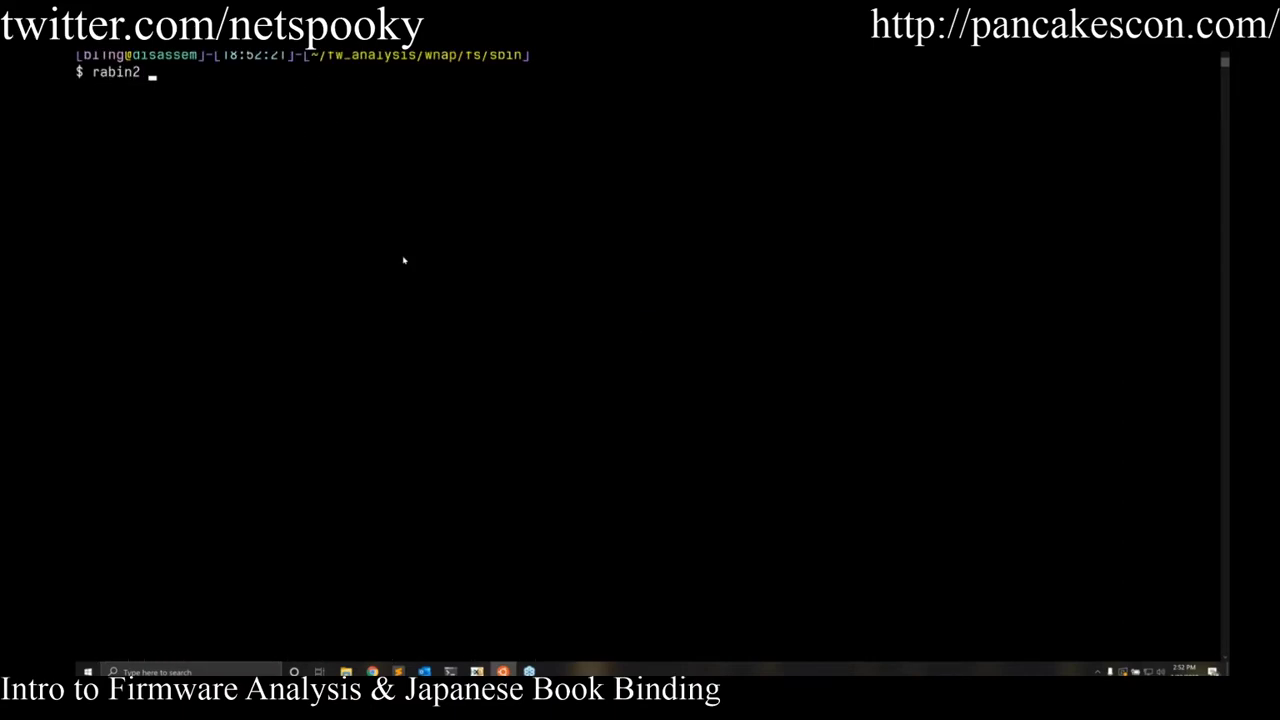
{"action": "type", "text": "-I f"}
{"action": "key", "text": "Tab"}
{"action": "type", "text": "freeramdisk"}
{"action": "key", "text": "Return"}
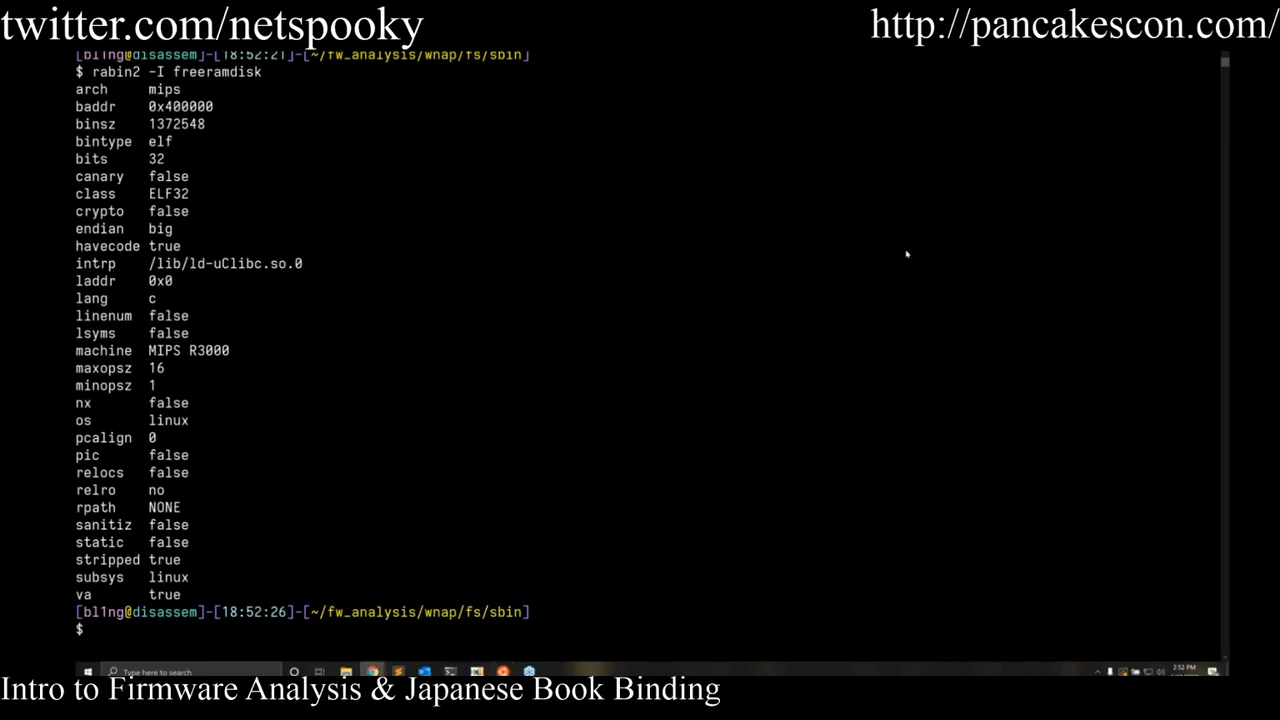
Highlight the mips arch line and the interpreter lines, then clear the terminal.
{"action": "left_click_drag", "start_coordinate": [76, 90], "coordinate": [181, 90]}
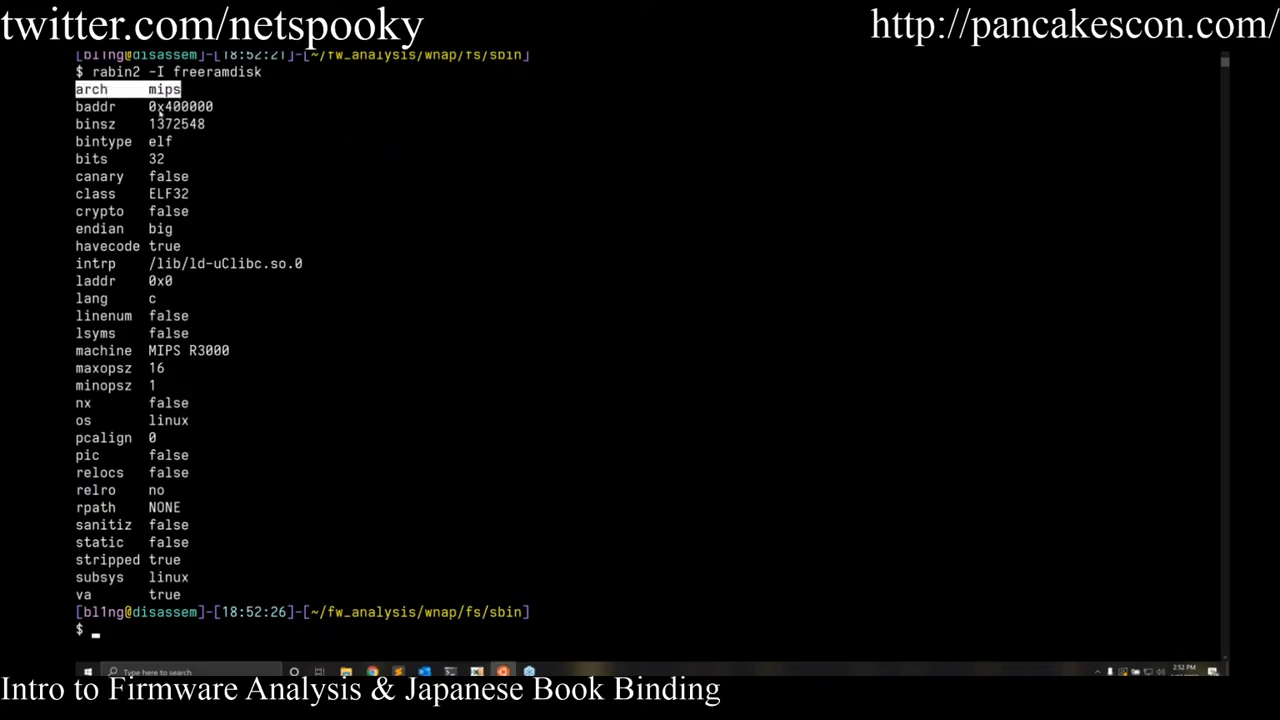
{"action": "left_click", "coordinate": [330, 112]}
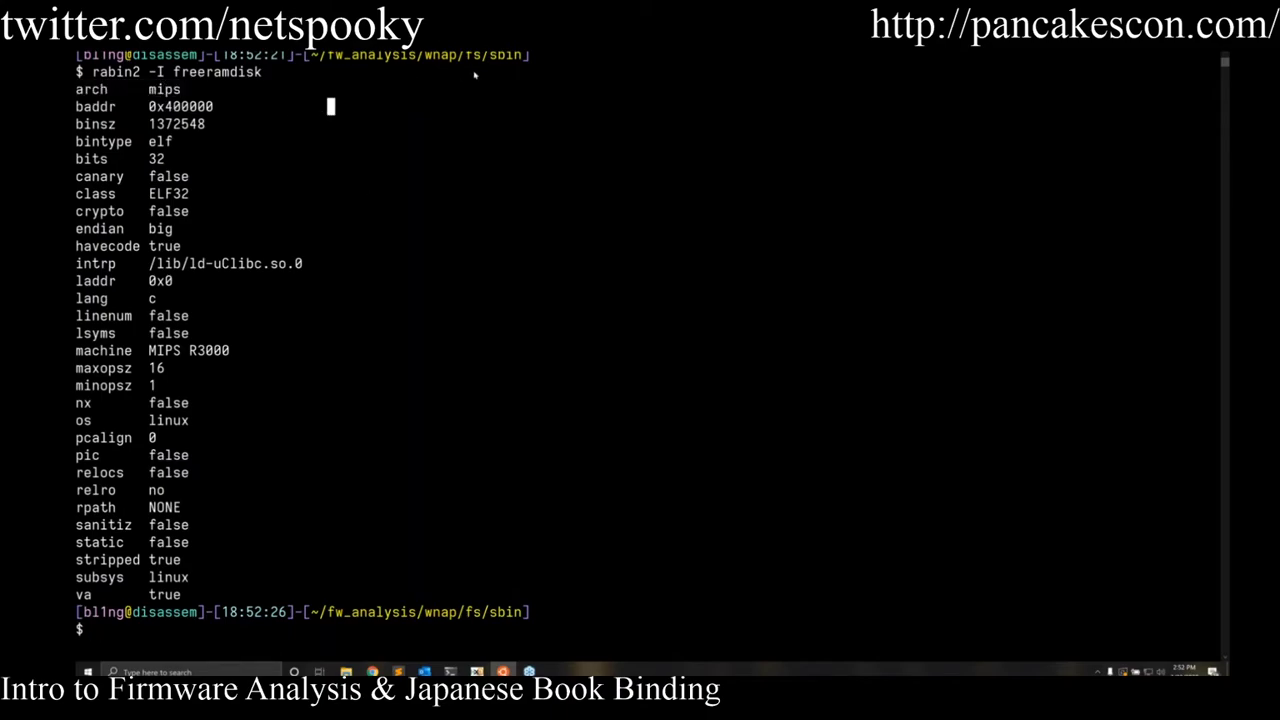
{"action": "left_click_drag", "start_coordinate": [76, 266], "coordinate": [337, 297]}
{"action": "left_click", "coordinate": [337, 297]}
{"action": "type", "text": "clear"}
{"action": "key", "text": "Return"}
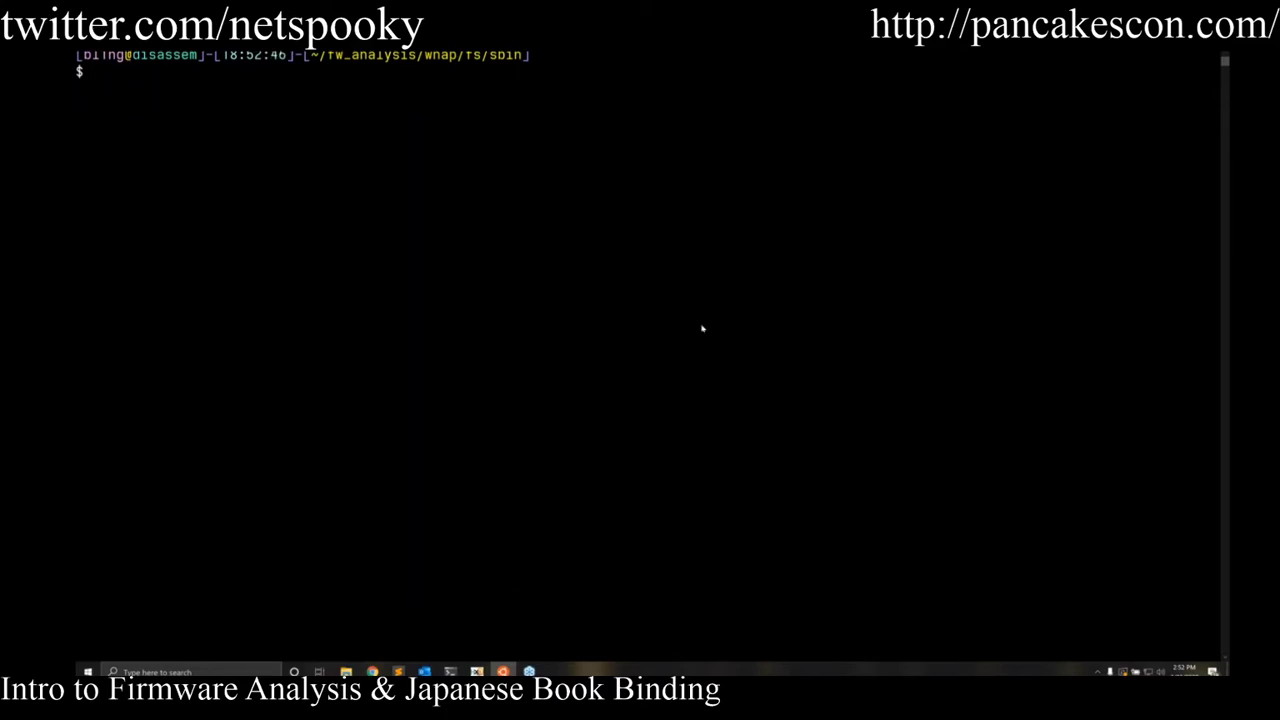
Switch to the Chrome window with the Intro to Firmware Analysis notes and scroll to the top.
{"action": "left_click", "coordinate": [398, 671]}
{"action": "mouse_move", "coordinate": [372, 671]}
{"action": "left_click", "coordinate": [423, 623]}
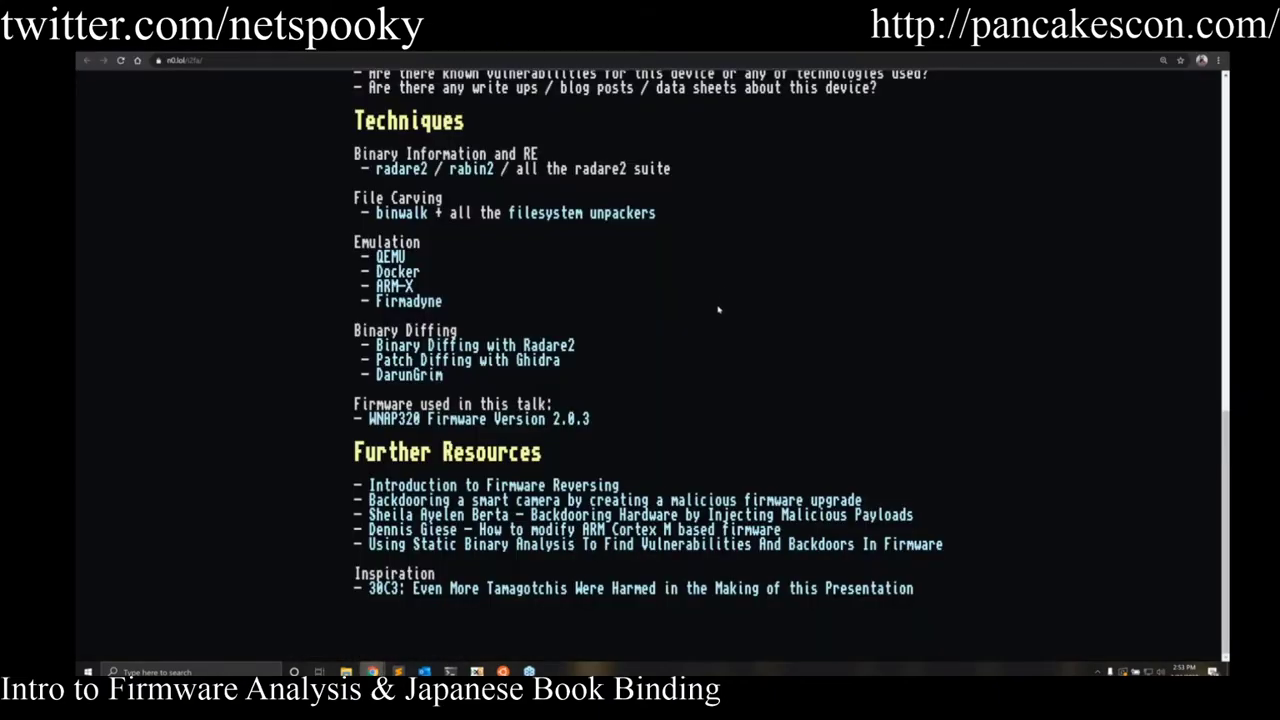
{"action": "scroll", "coordinate": [719, 287], "scroll_direction": "up", "scroll_amount": 10}
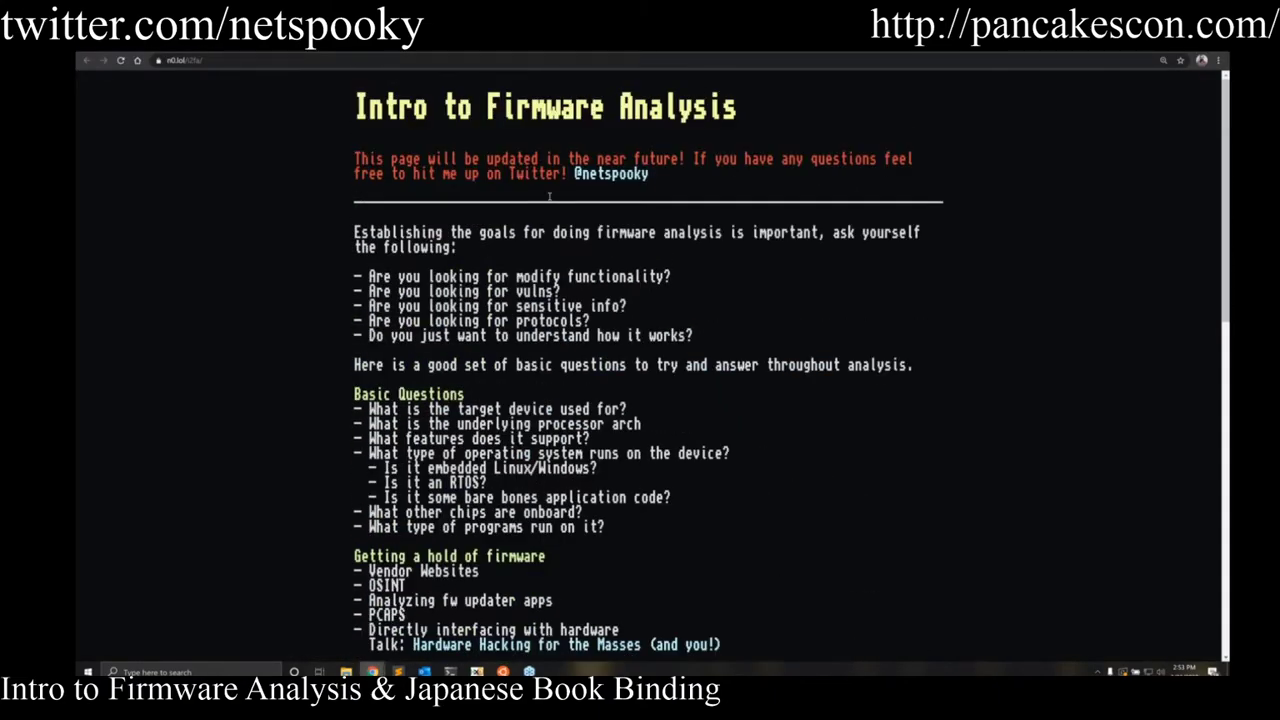